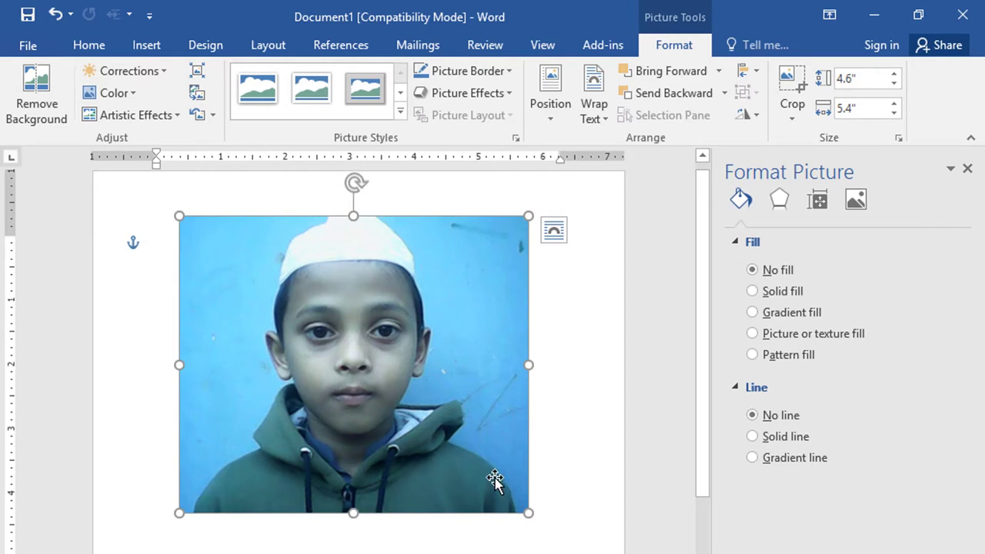
- Give the picture a solid outline with a width of 10.5 pt and move the picture slightly down the page
click(736, 241)
click(732, 267)
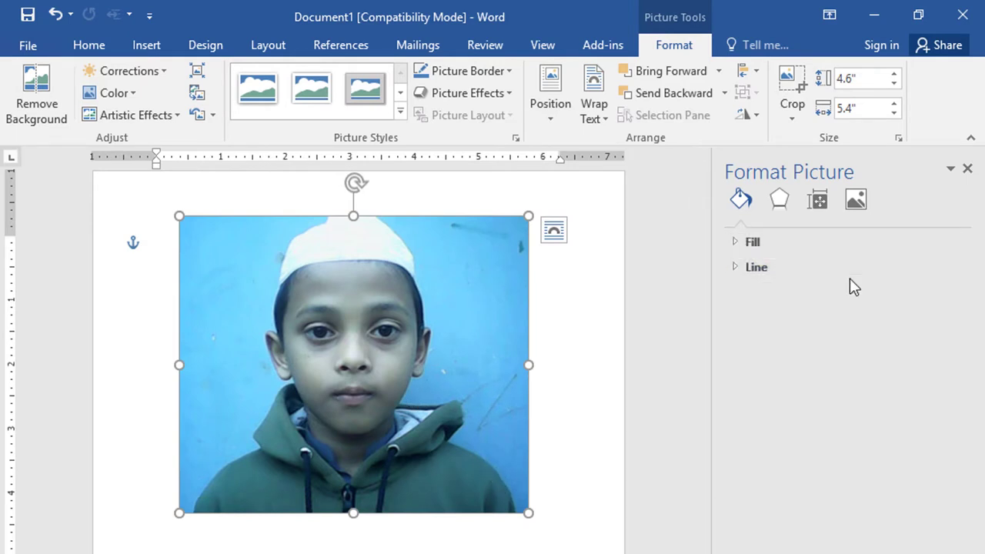
click(737, 269)
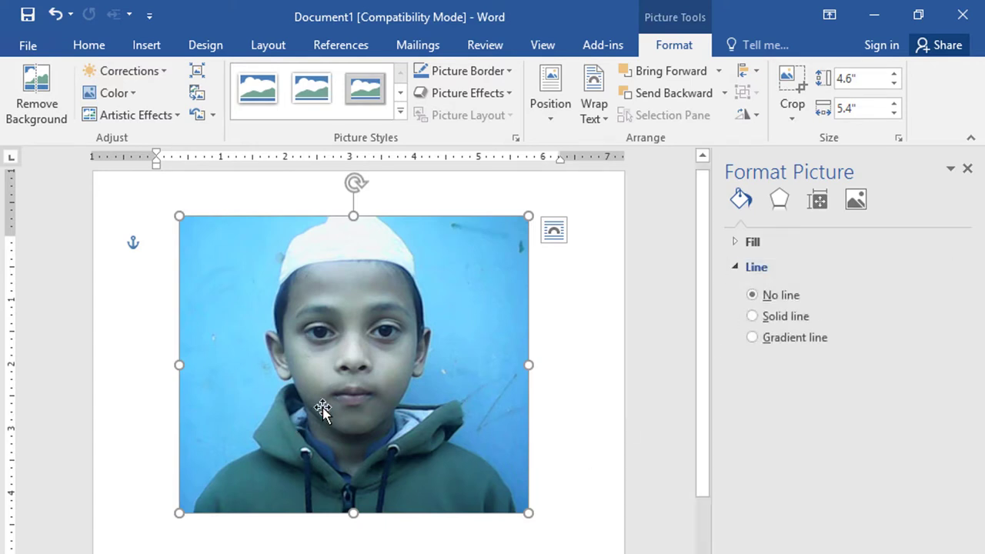
mouse_move(389, 390)
mouse_down()
mouse_move(386, 450)
mouse_move(391, 402)
mouse_up()
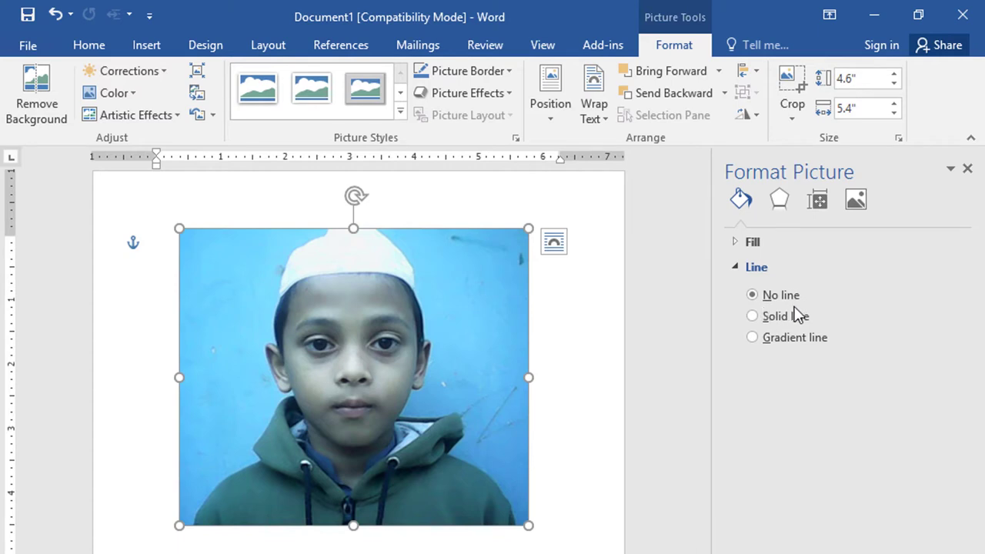
click(756, 316)
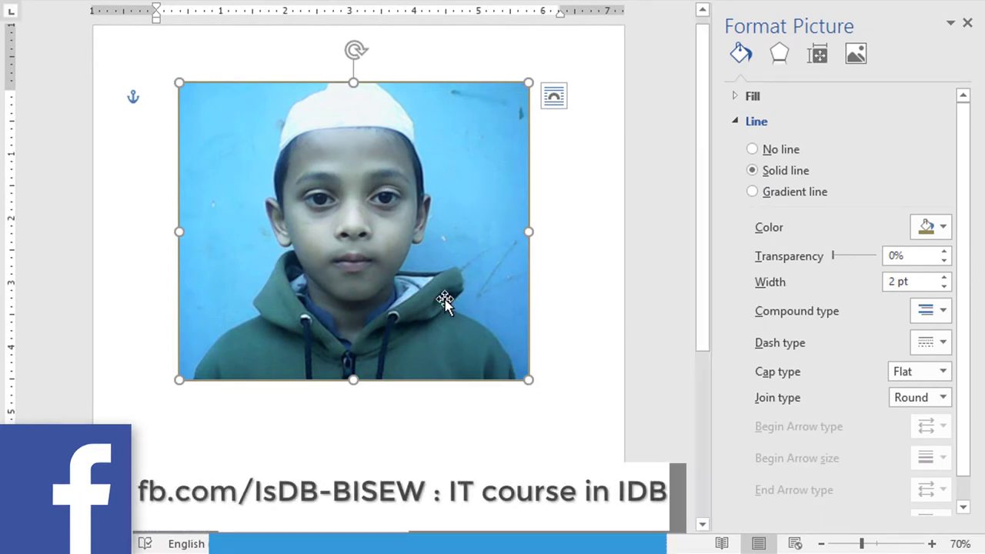
drag(947, 280, 946, 280)
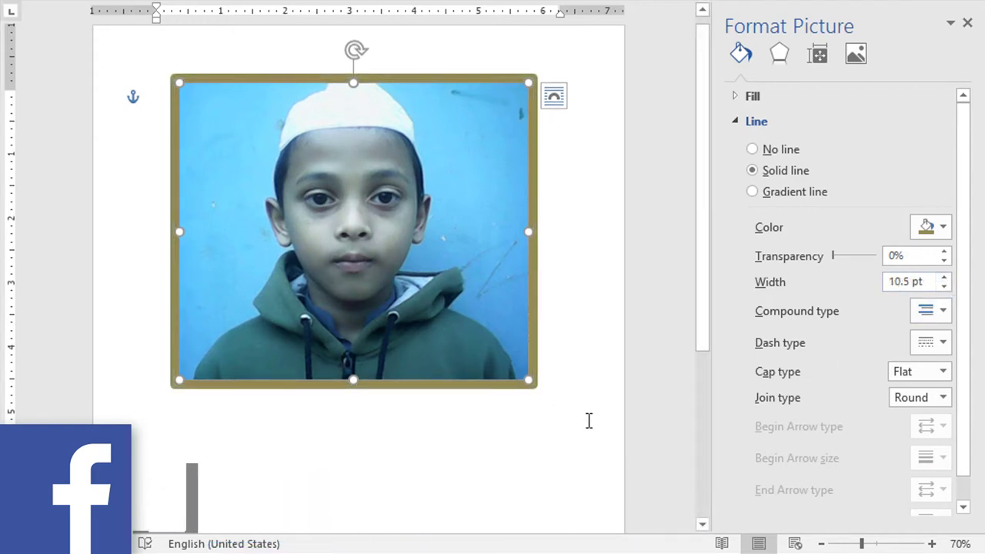
click(508, 461)
drag(465, 314, 449, 331)
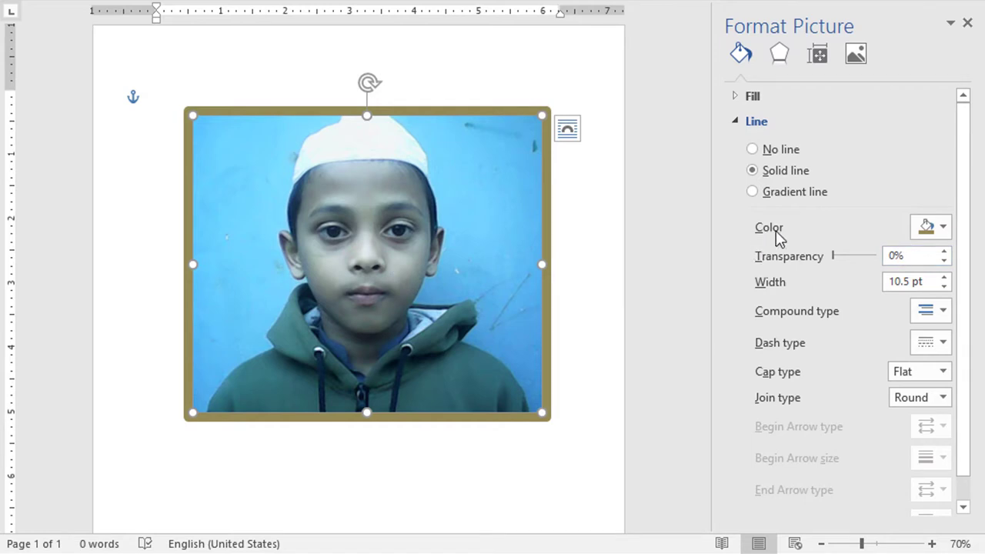
- Try a light green theme colour and a custom lavender with RGB 192, 179, 239 on the picture outline
click(936, 229)
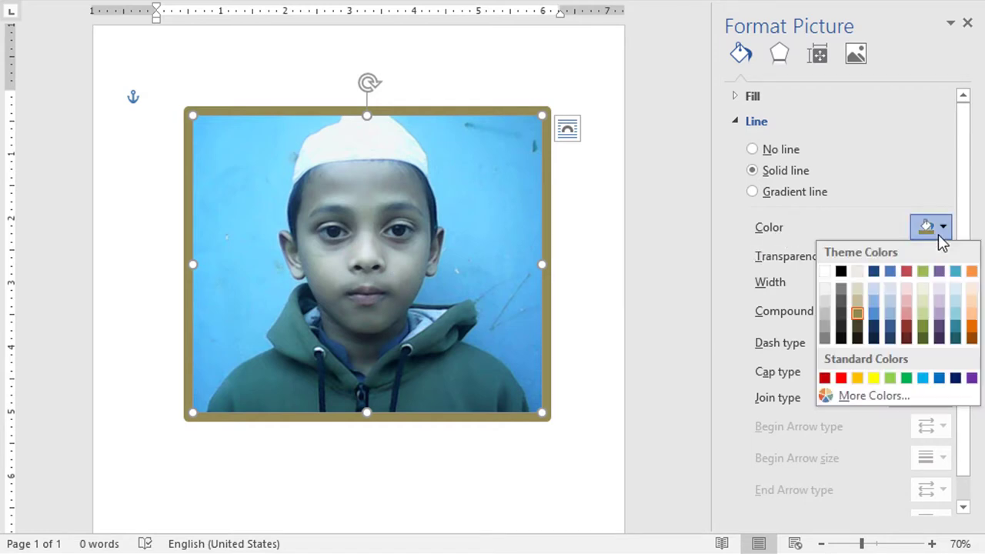
click(922, 326)
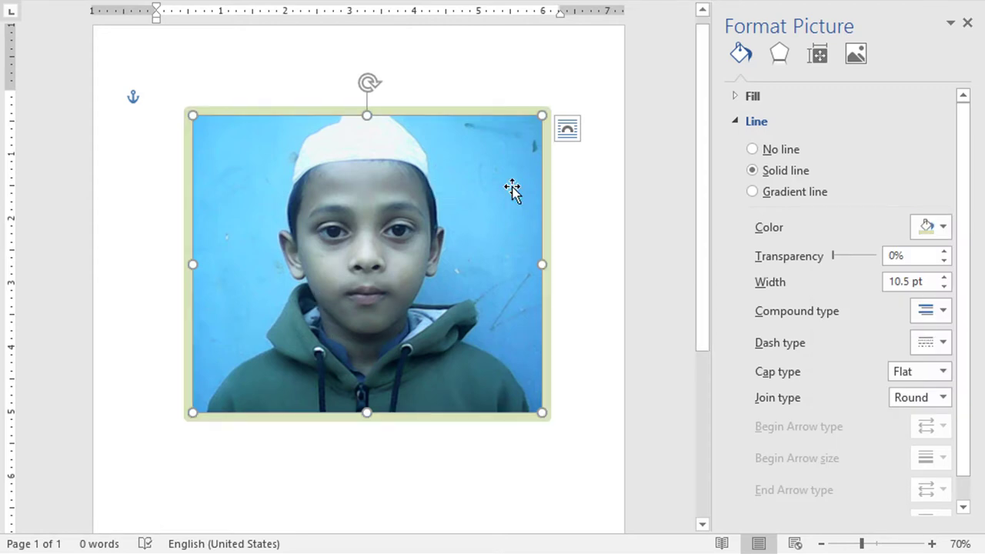
click(930, 227)
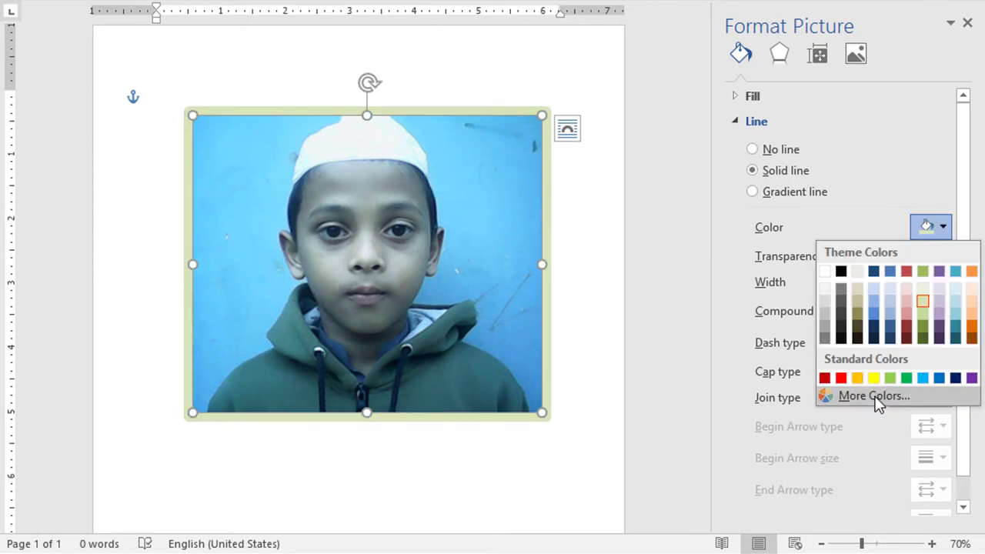
click(874, 397)
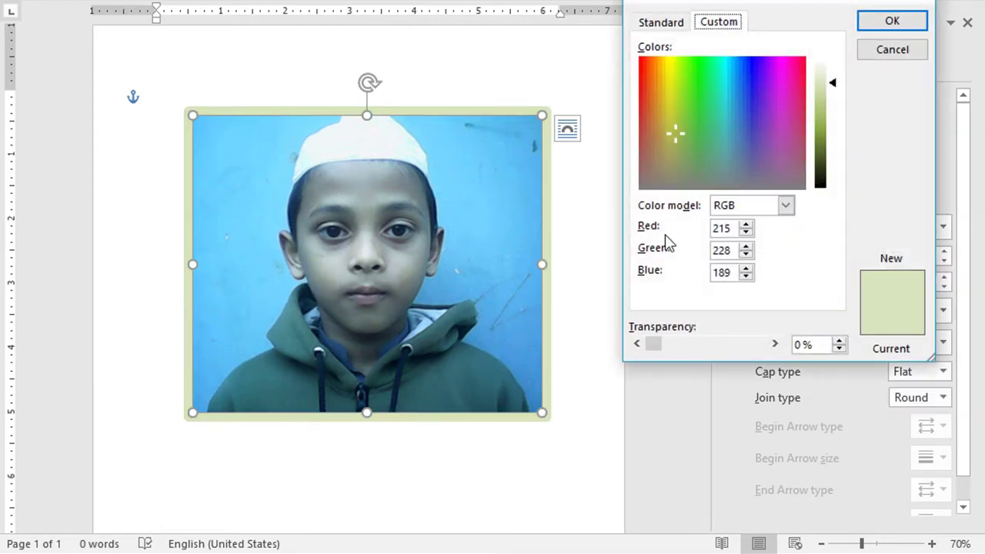
click(755, 102)
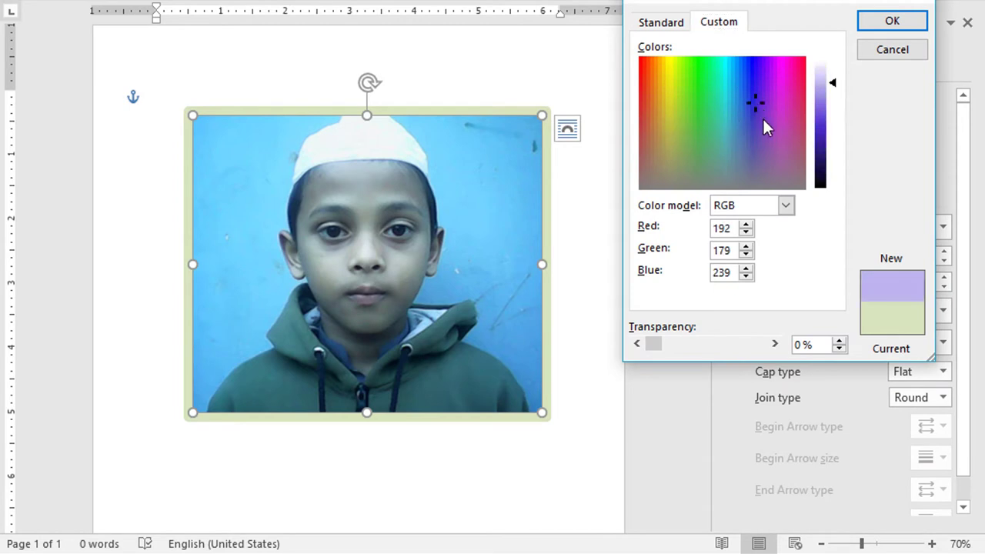
click(888, 22)
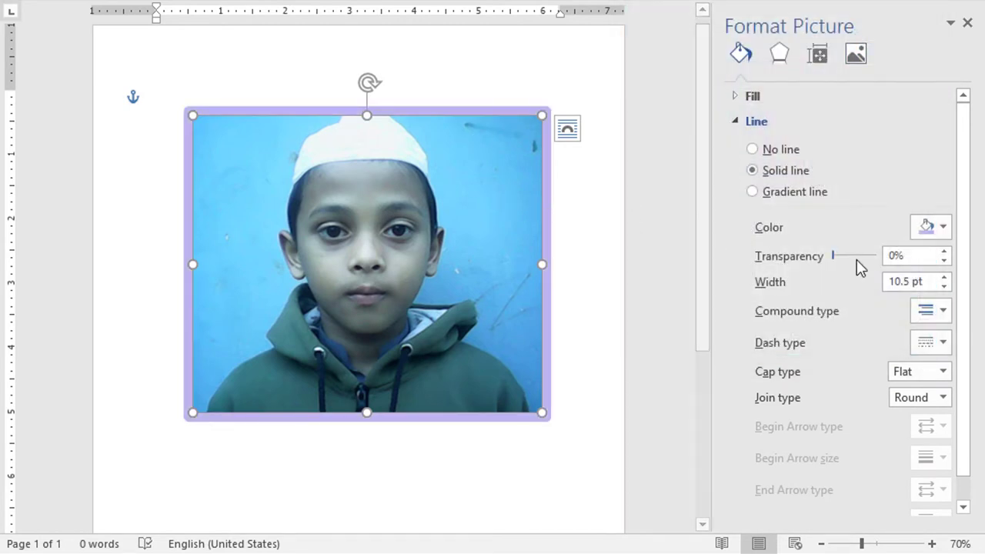
- Change the picture outline colour to light orange from the standard colour palette
click(945, 233)
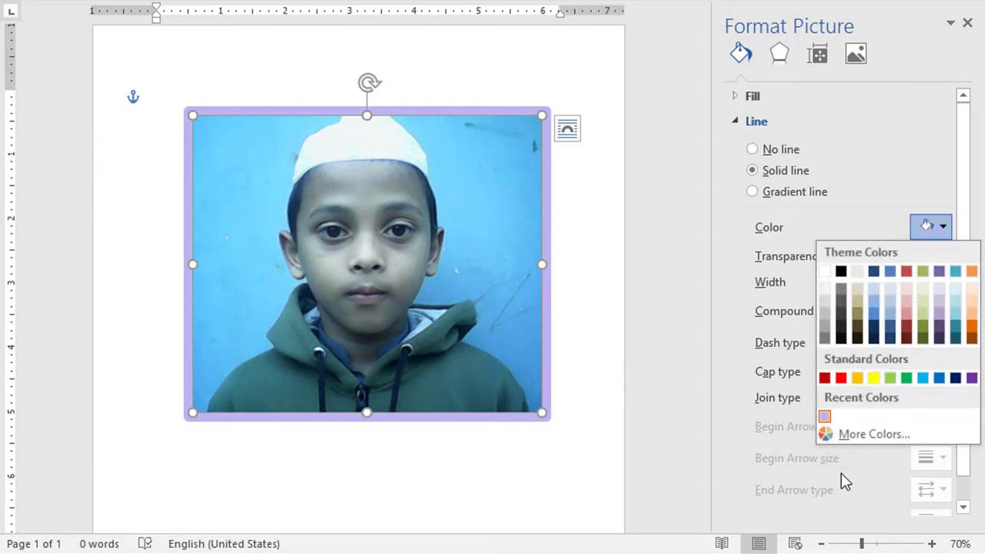
click(861, 427)
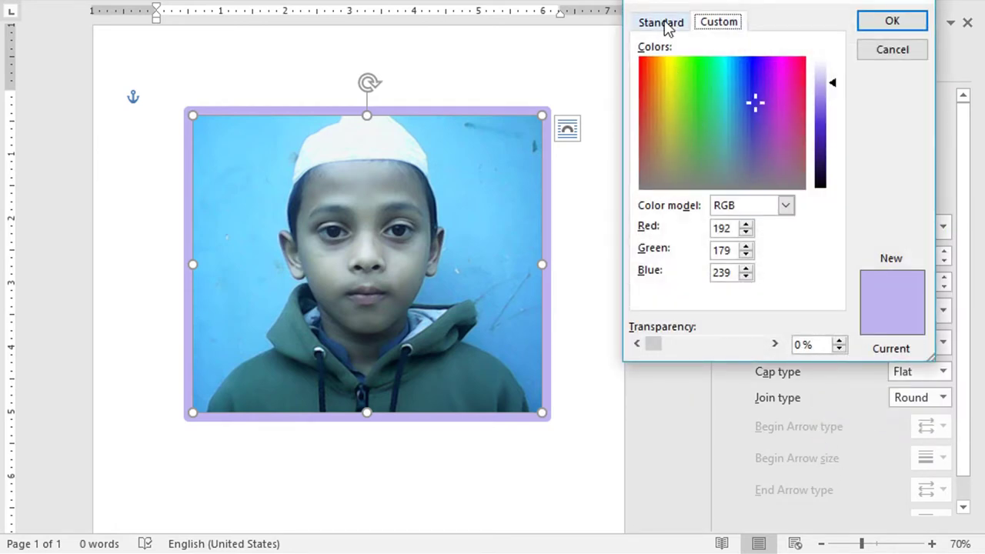
click(666, 26)
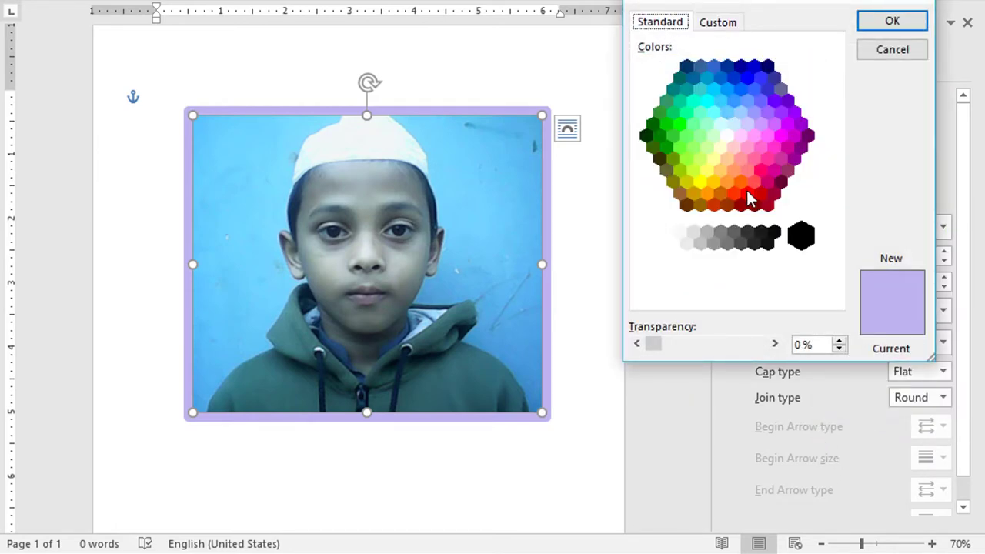
click(734, 171)
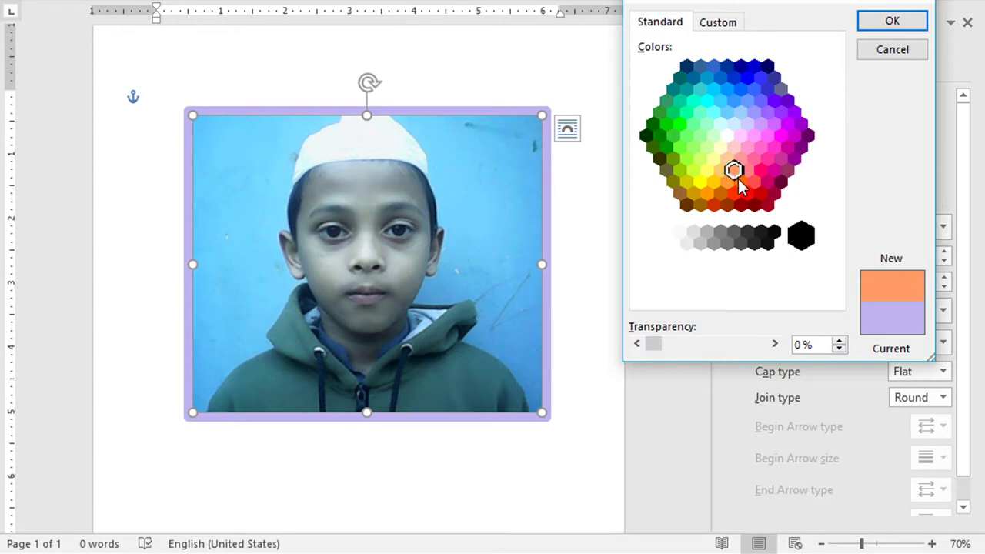
click(895, 25)
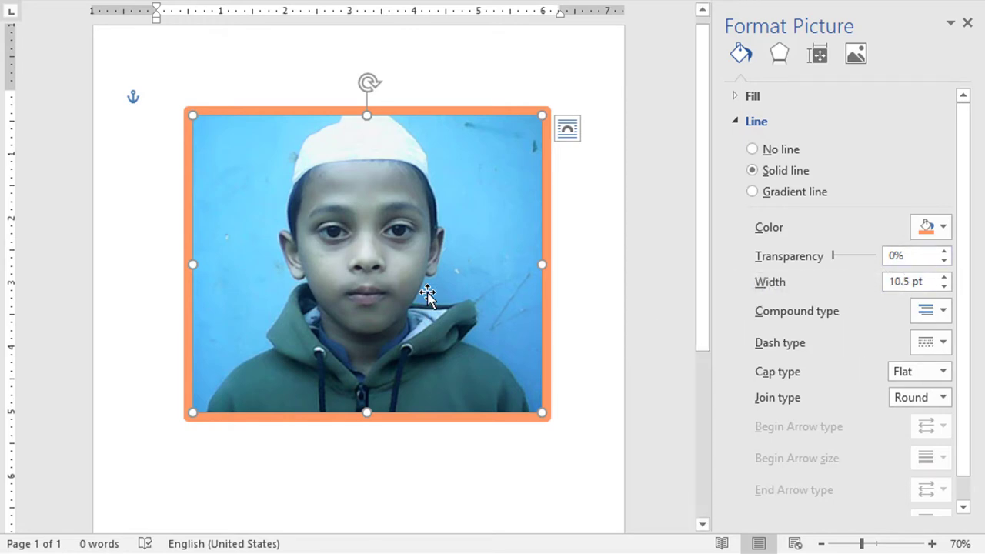
- Place a copy of the picture so that it overlaps the lower part of the original
scroll(431, 294, down, 2)
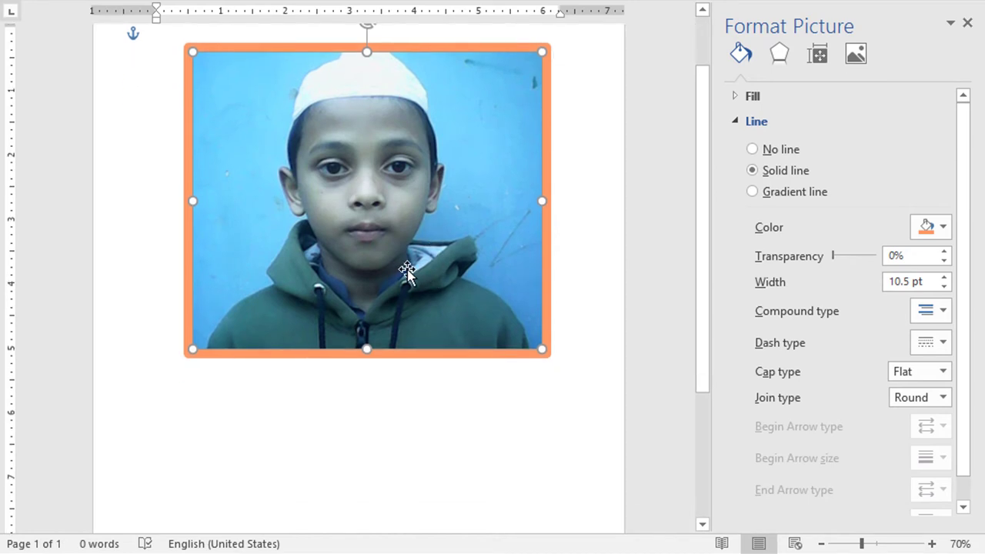
drag(394, 277, 285, 372)
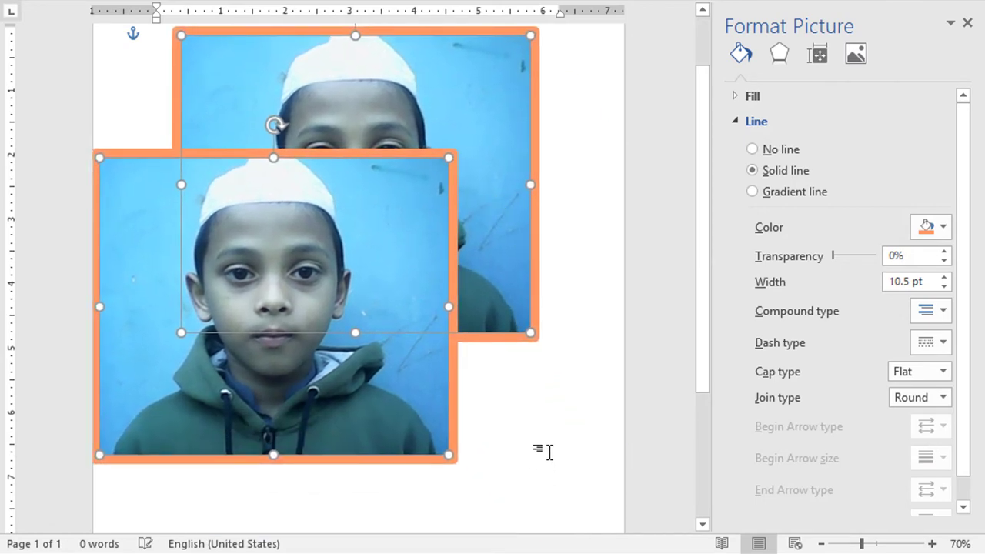
click(544, 451)
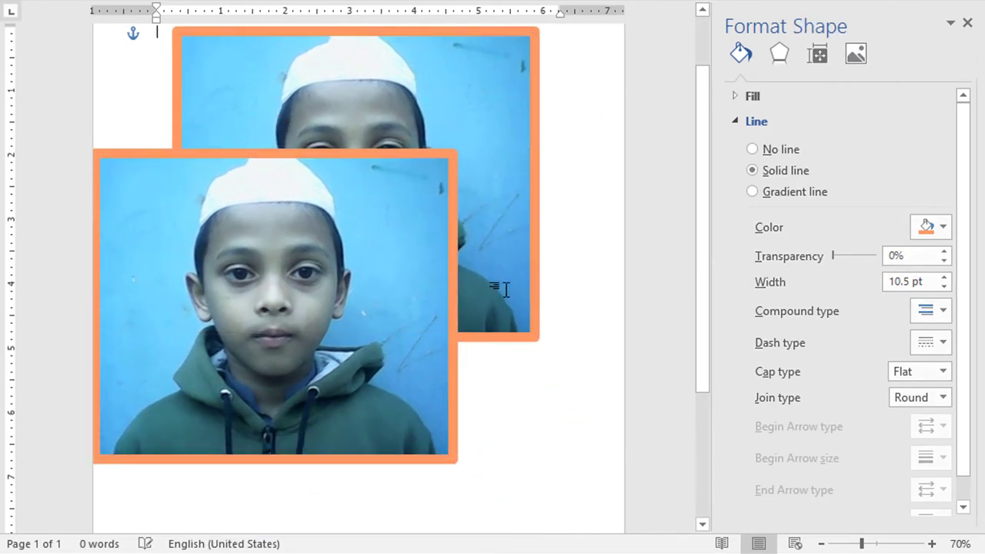
click(428, 275)
mouse_move(455, 285)
mouse_down()
mouse_move(501, 287)
mouse_move(460, 292)
mouse_up()
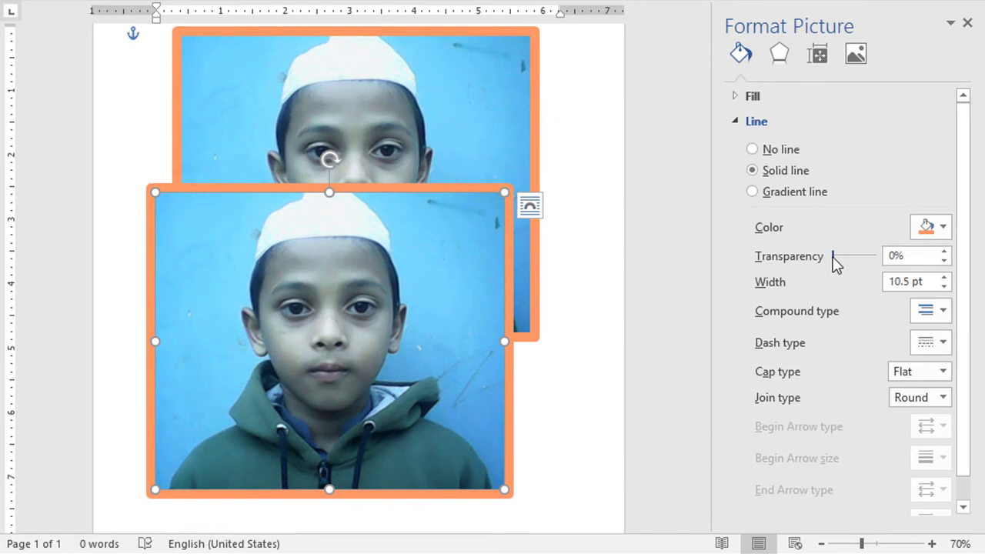
- Try 39% outline transparency on the picture copy, and undo the duplication
drag(835, 261, 850, 256)
drag(458, 376, 411, 347)
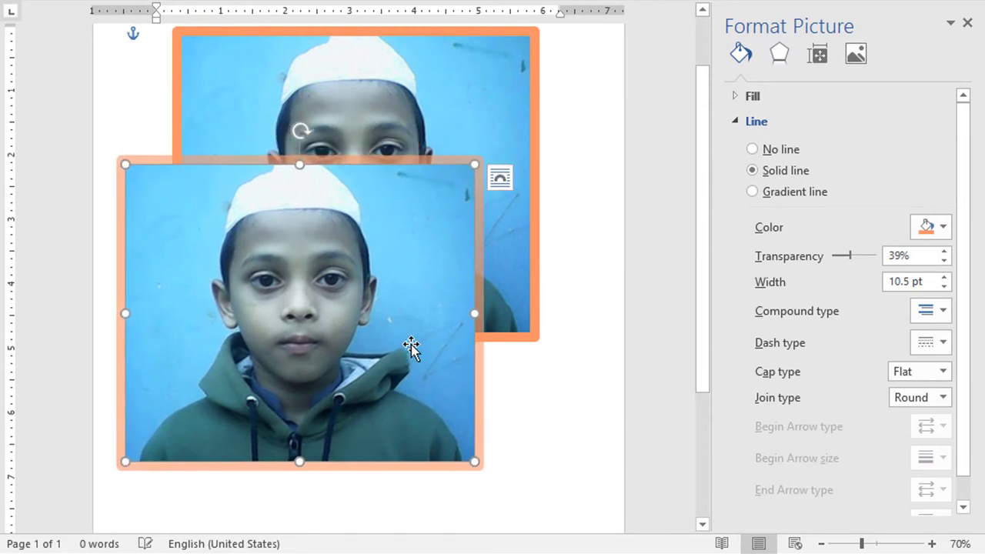
drag(849, 261, 813, 264)
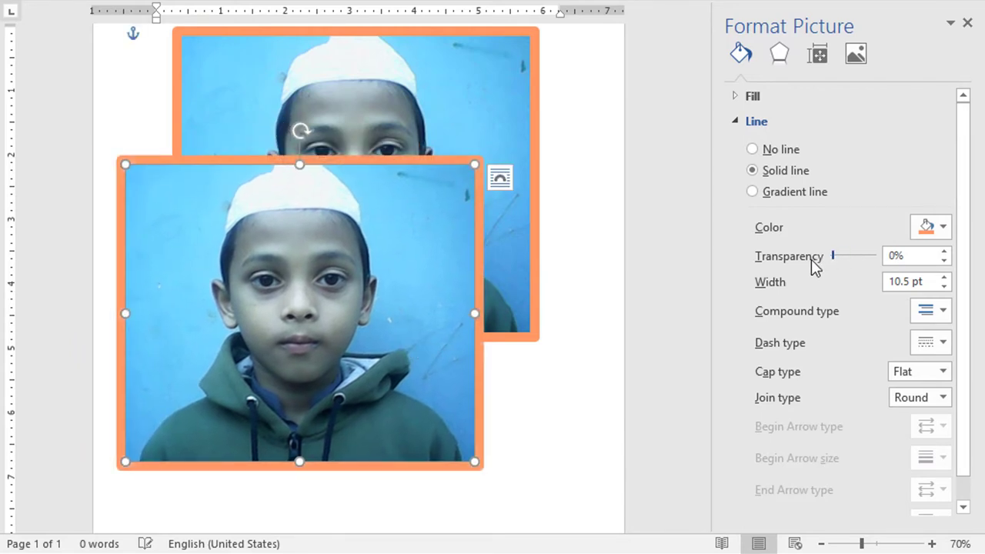
mouse_move(432, 378)
mouse_down()
mouse_move(453, 366)
mouse_move(443, 385)
mouse_up()
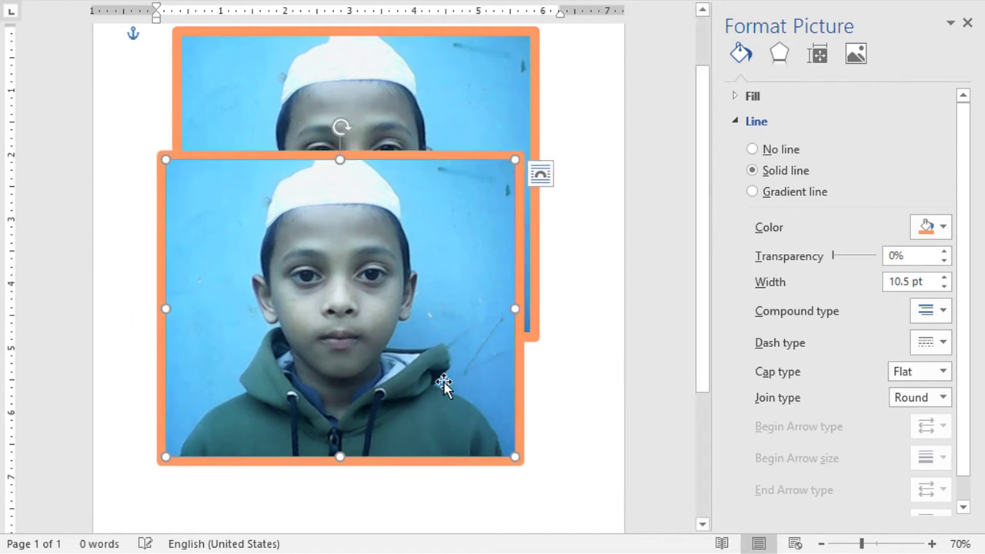
key(ctrl+z)
key(ctrl+z)
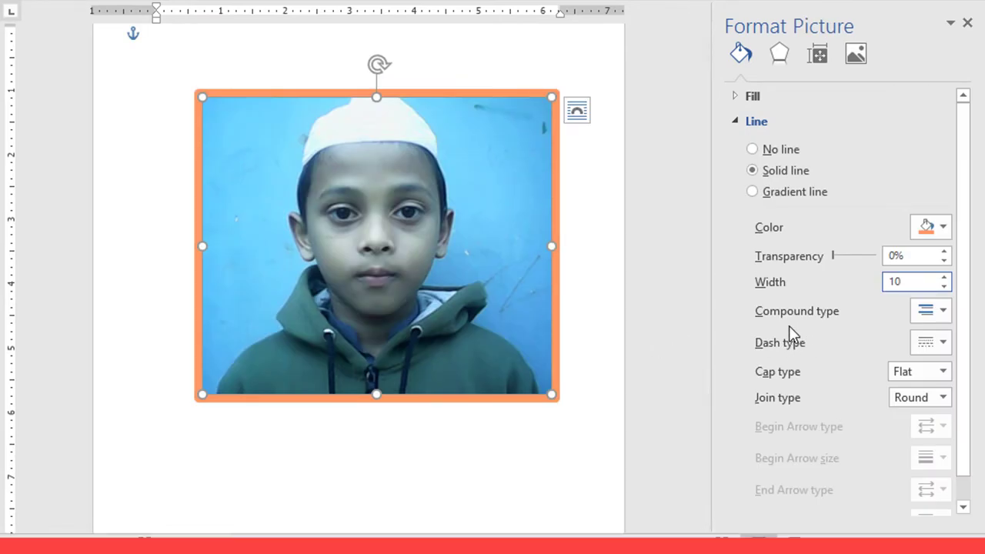
- Try the double and the thick-thin compound types on the picture outline at a width of 10 pt
click(940, 311)
click(944, 353)
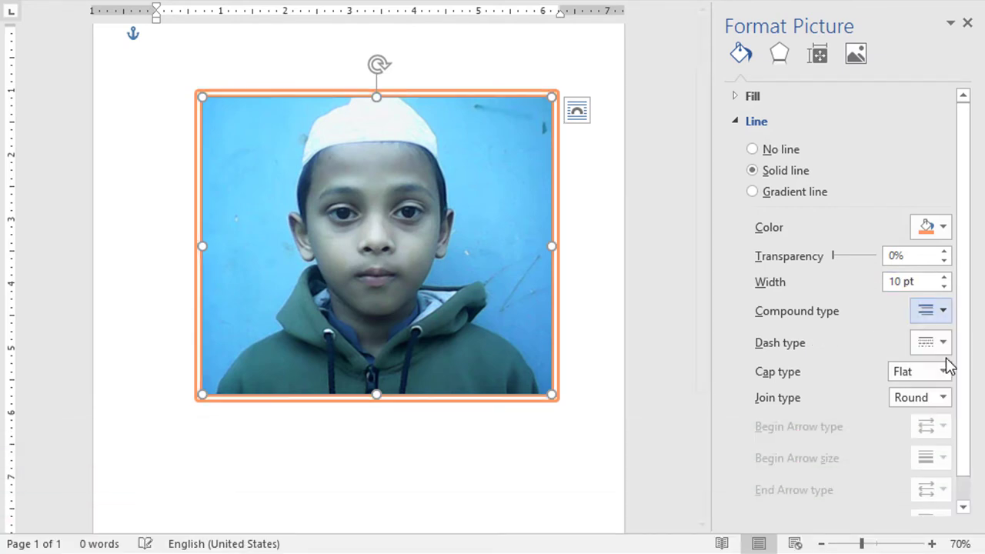
click(942, 312)
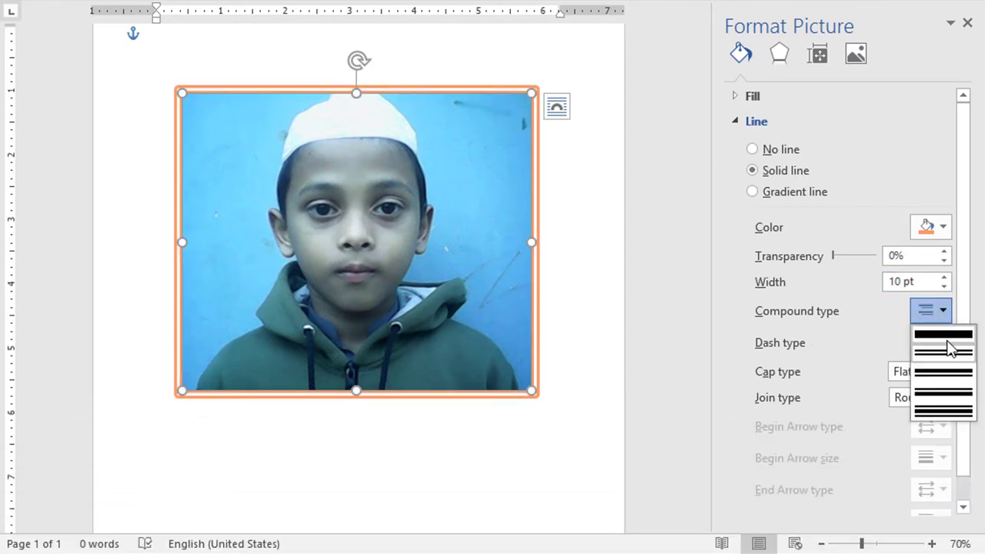
click(945, 374)
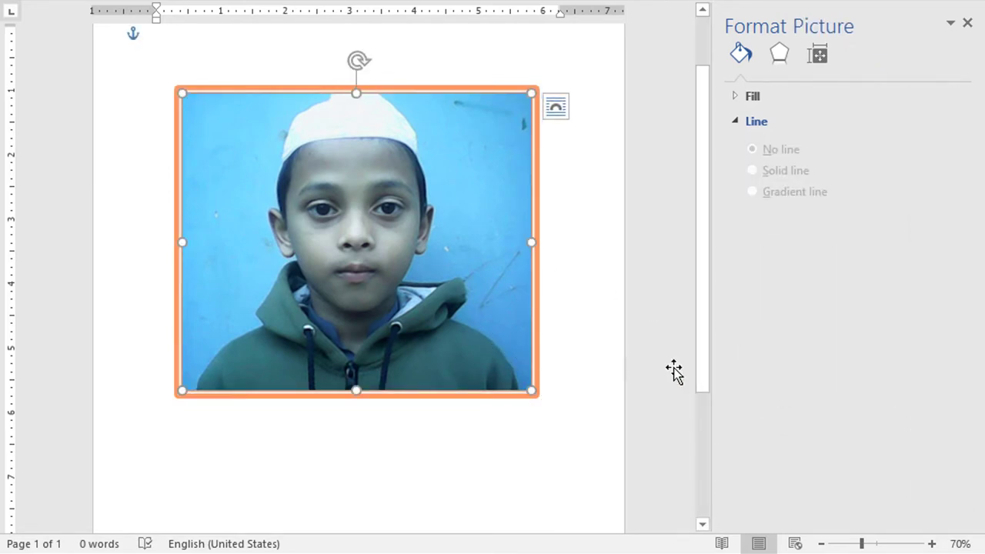
- Apply the triple compound type to the picture outline and increase its width to 18 pt
click(941, 312)
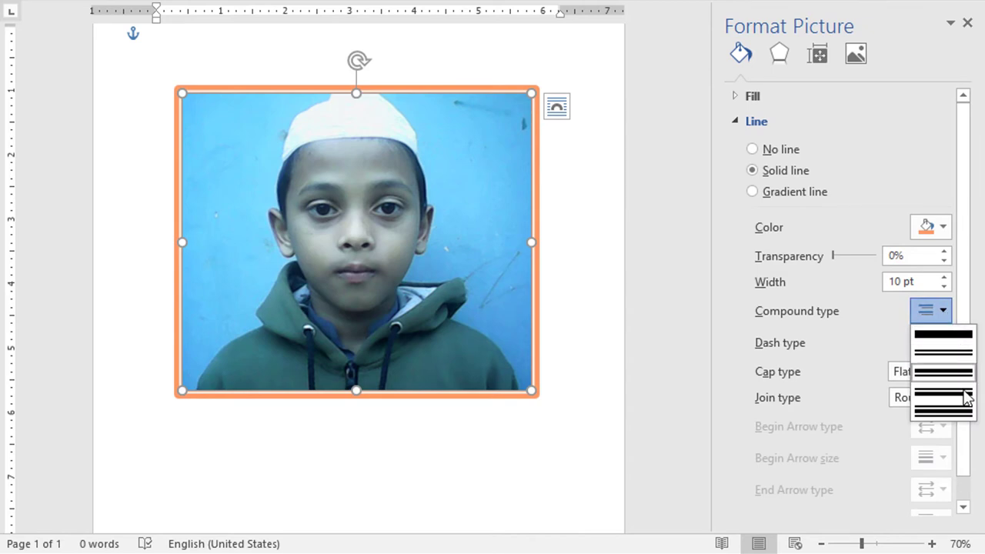
click(945, 413)
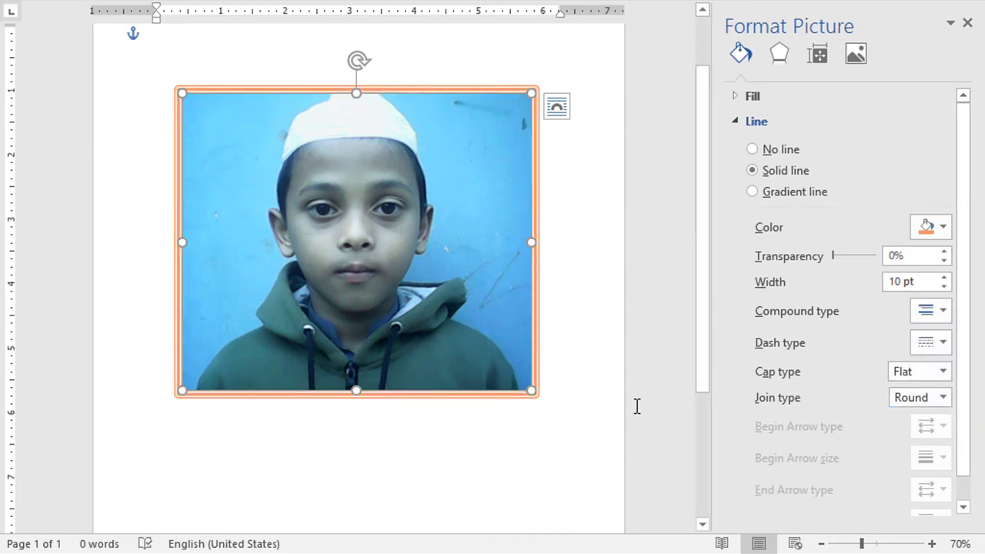
click(944, 277)
click(944, 277)
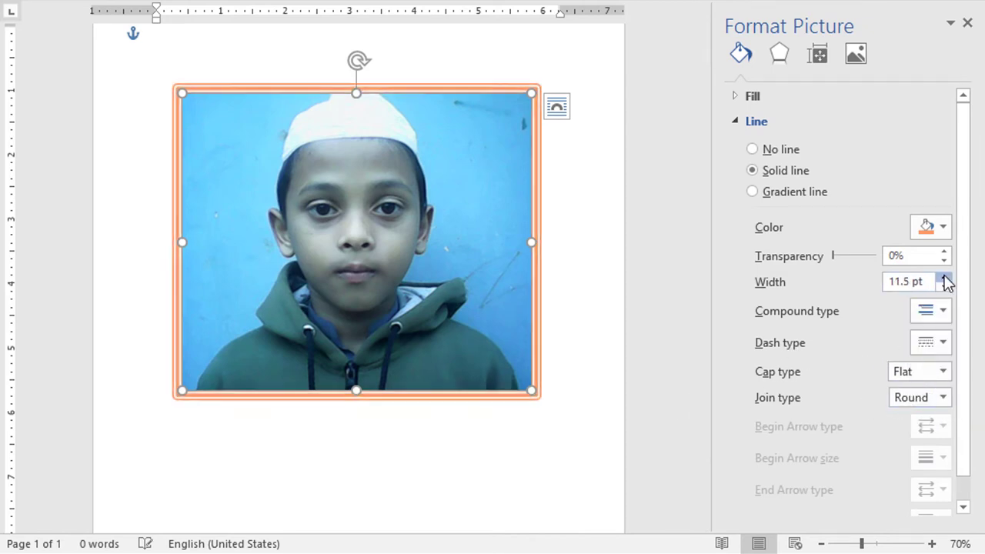
click(944, 278)
click(944, 278)
click(944, 279)
click(577, 435)
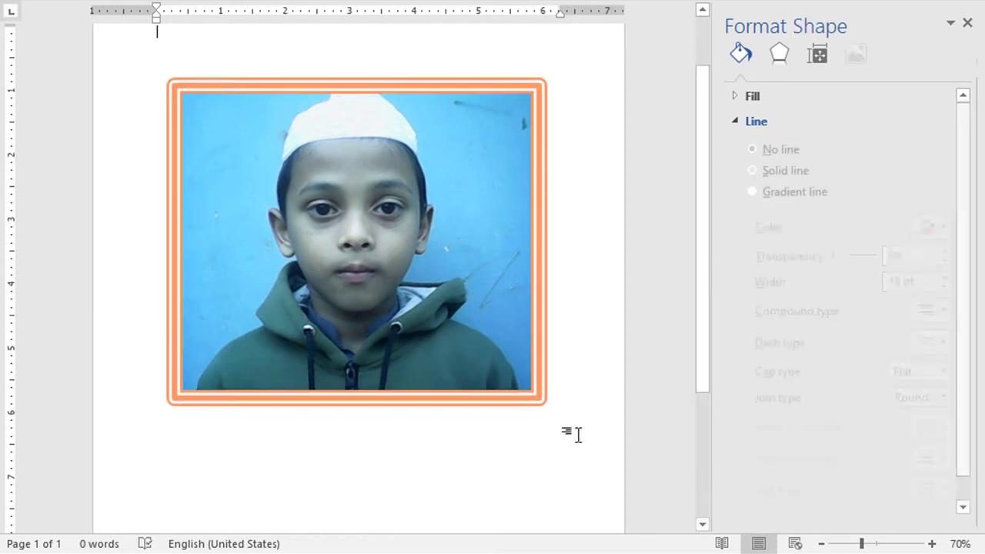
- Try several dotted and dashed dash types on the picture's outline, ending with evenly spaced square dots
click(444, 349)
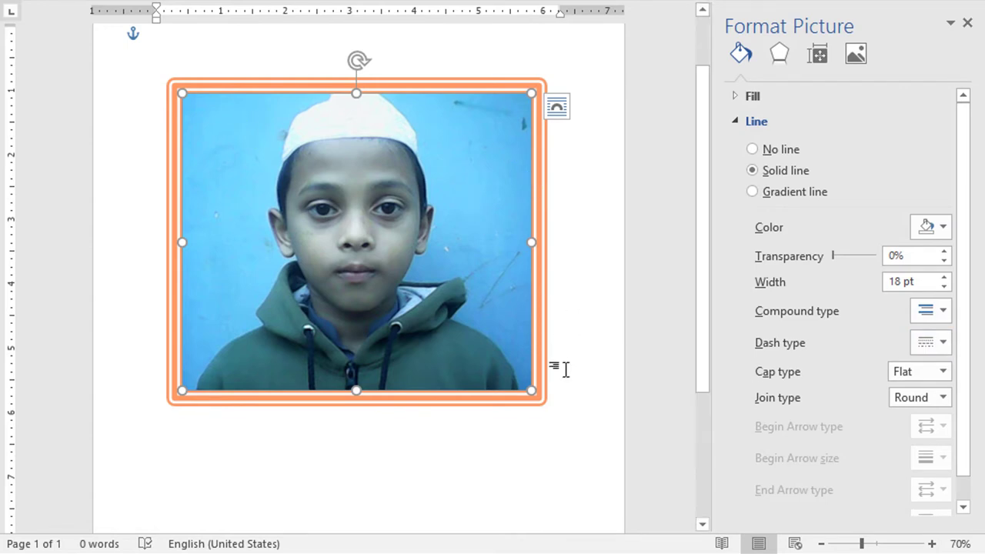
click(929, 346)
click(915, 391)
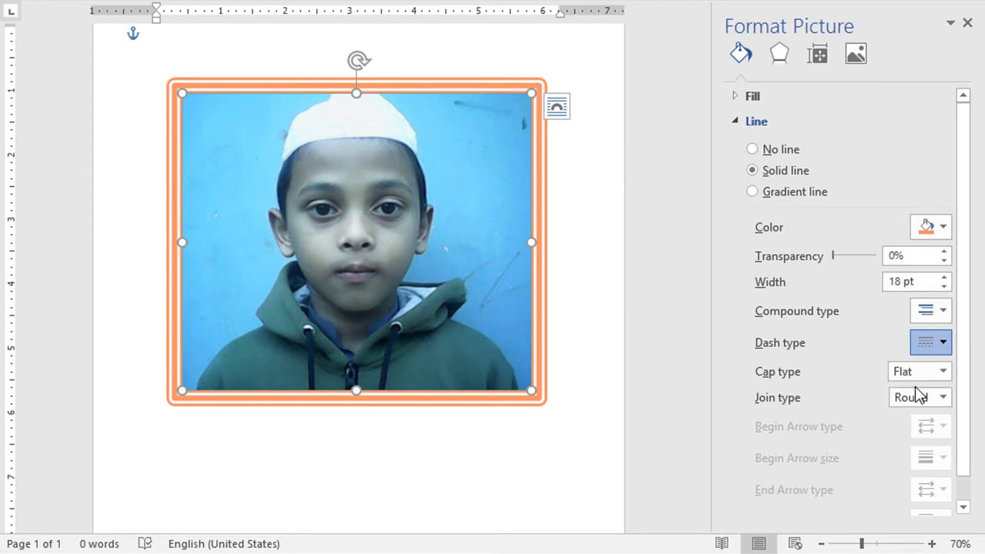
click(942, 343)
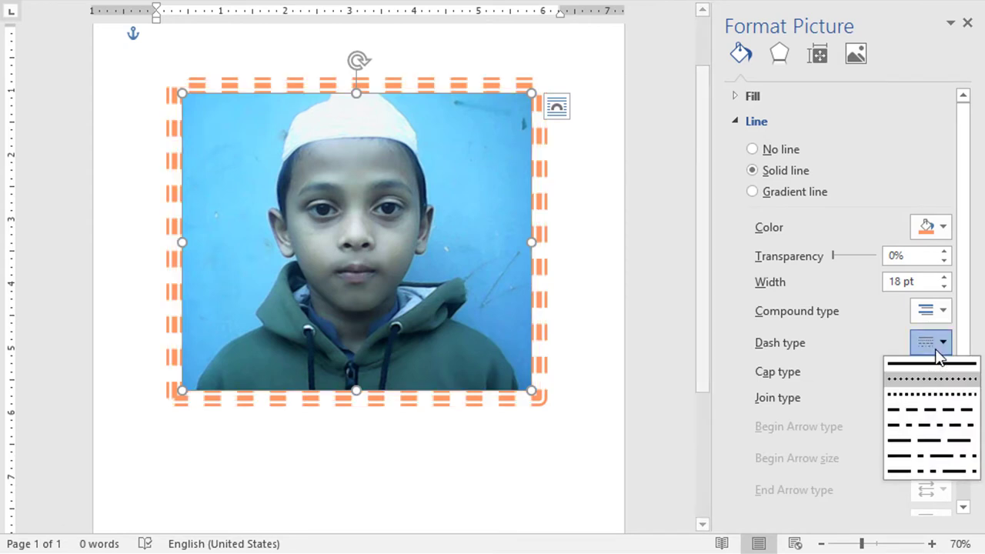
click(940, 398)
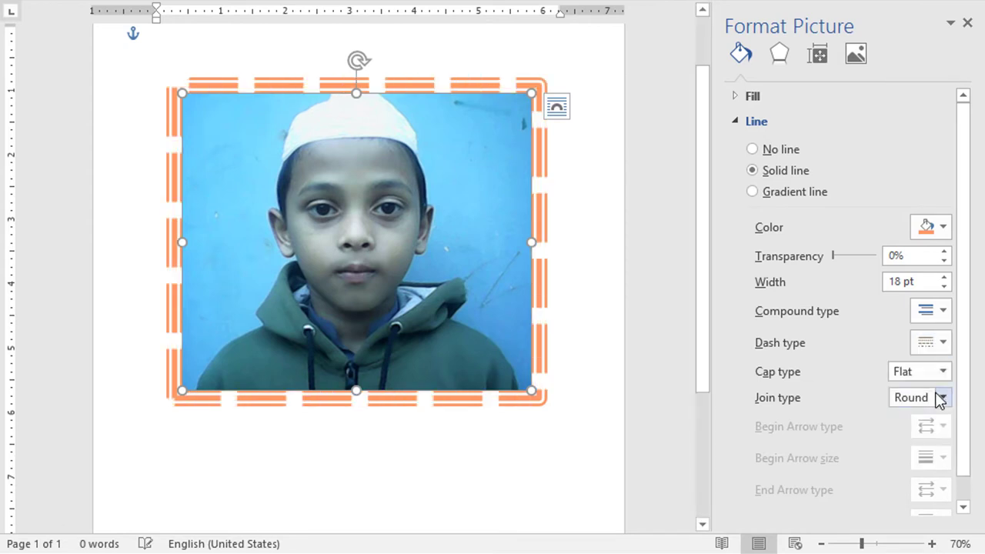
click(942, 344)
click(936, 409)
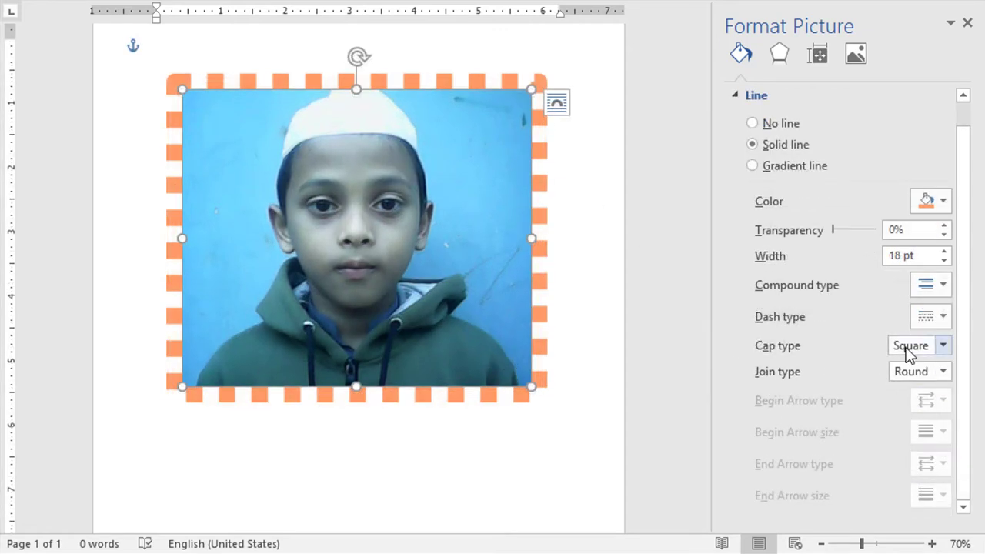
click(944, 318)
click(945, 352)
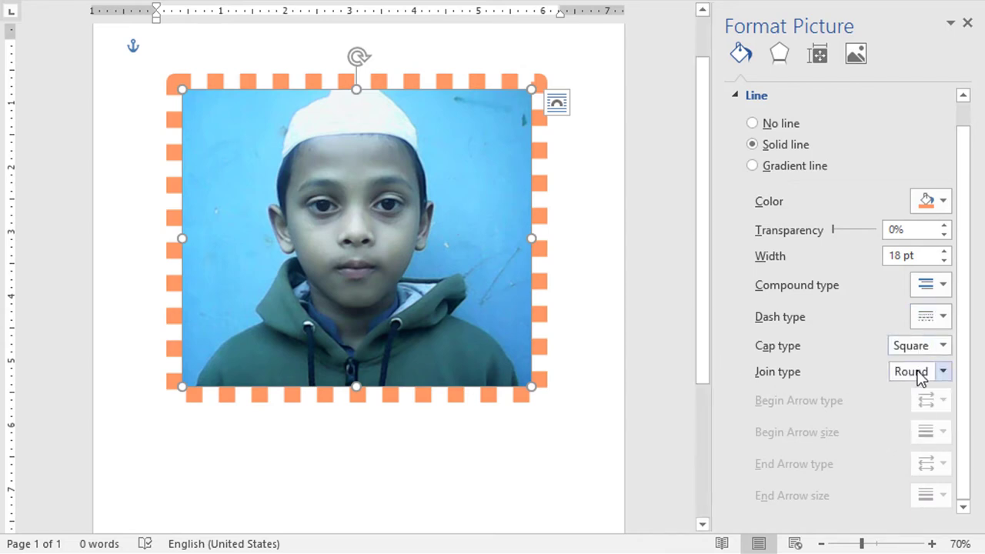
- Try the Round cap type on the dotted picture outline, and set the cap type to Flat
click(913, 352)
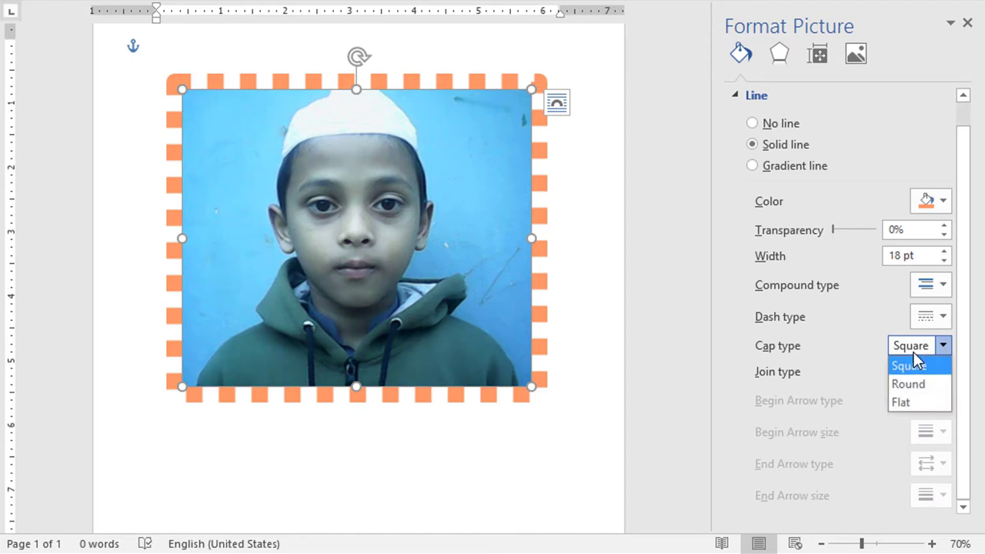
click(911, 380)
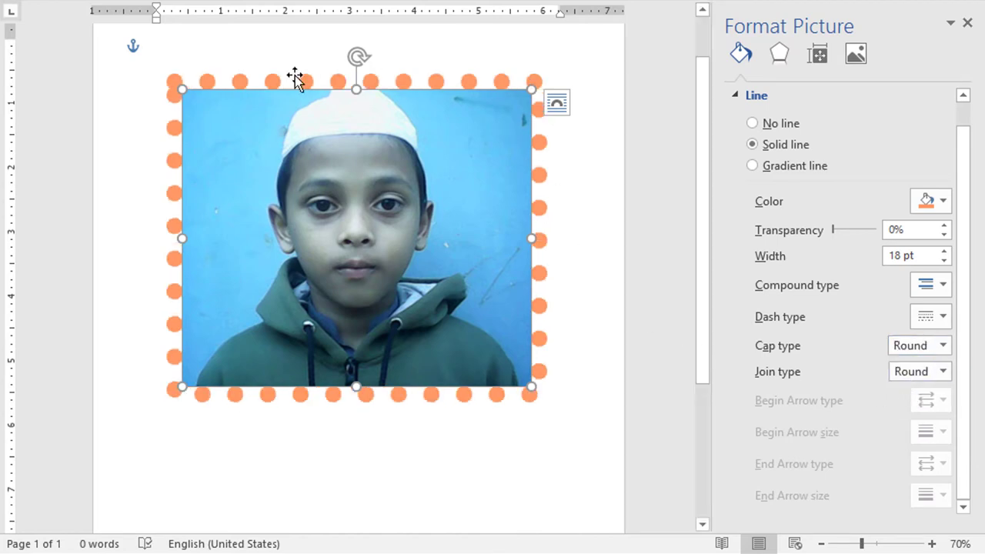
click(912, 347)
click(909, 401)
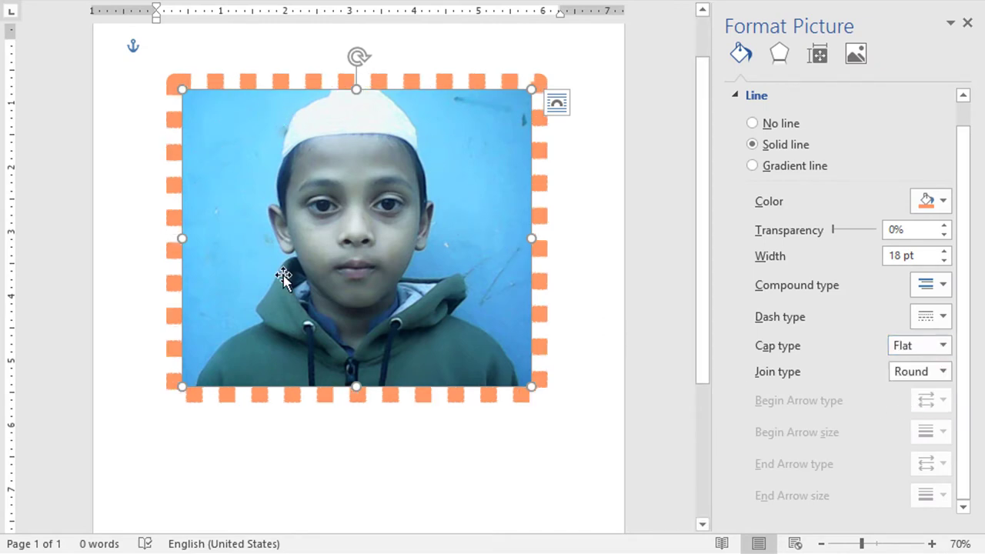
- Try the Bevel join type on the outline's corners, and change the join type to Miter
click(918, 374)
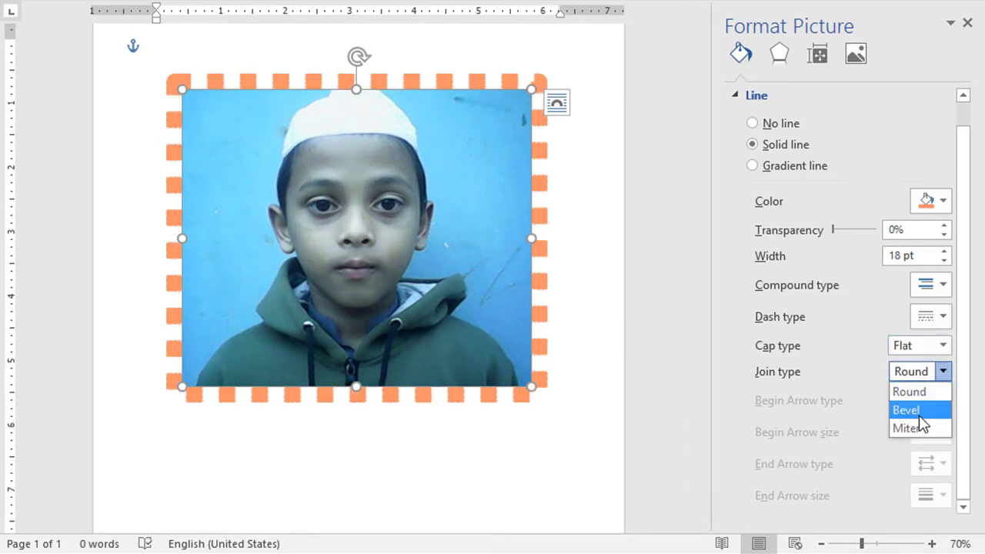
click(918, 410)
click(900, 373)
click(908, 428)
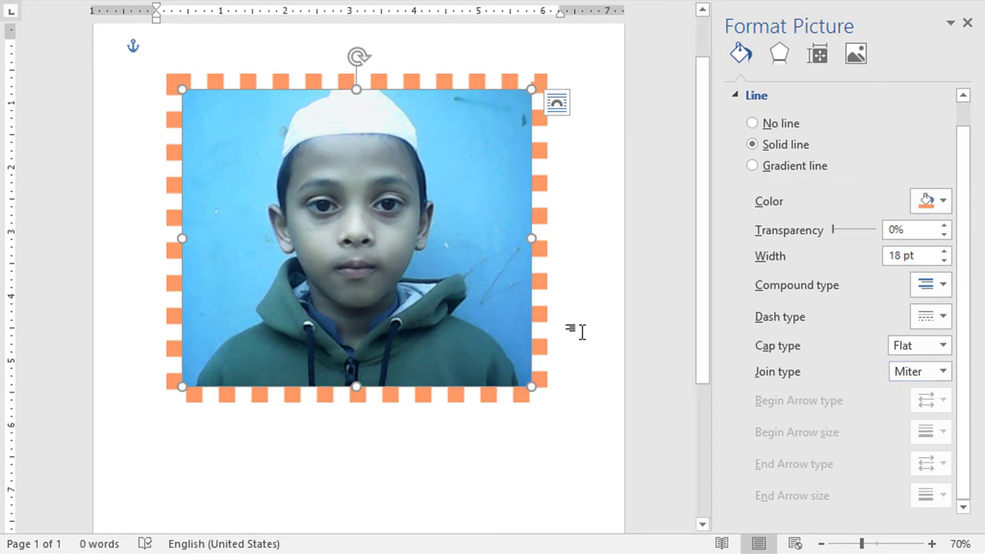
click(616, 355)
click(487, 292)
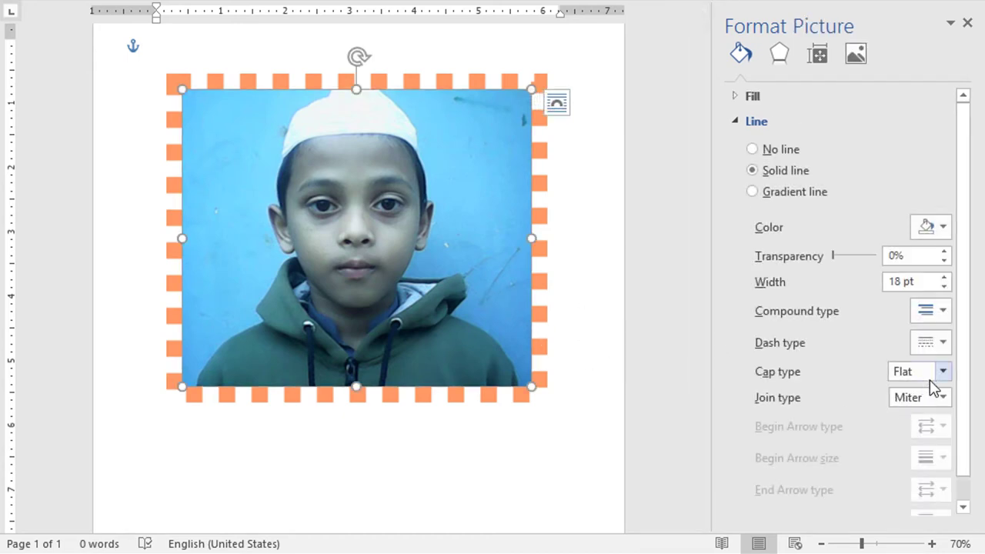
- Compare the Bevel join type on the picture outline once more, and set the join type to Round
click(915, 399)
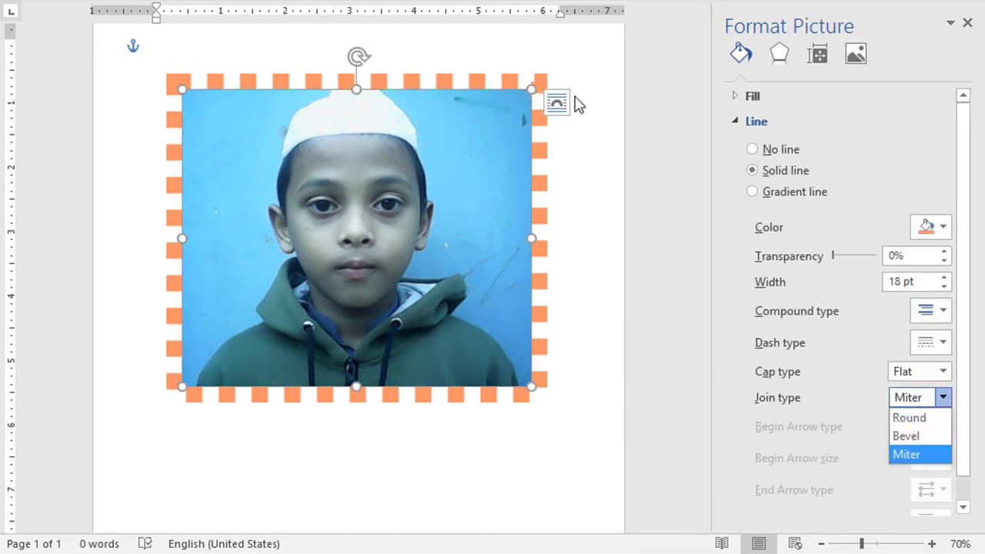
click(918, 435)
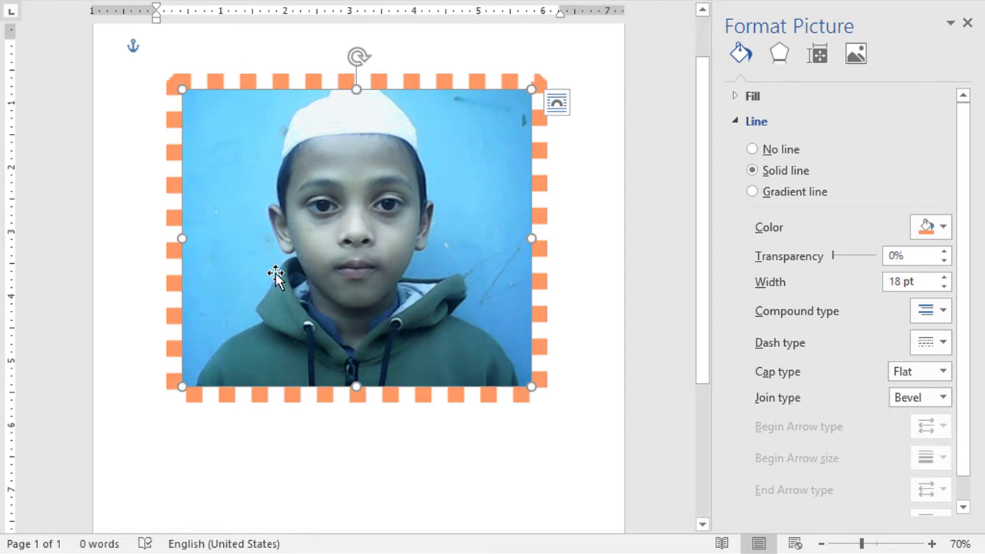
click(927, 399)
click(915, 416)
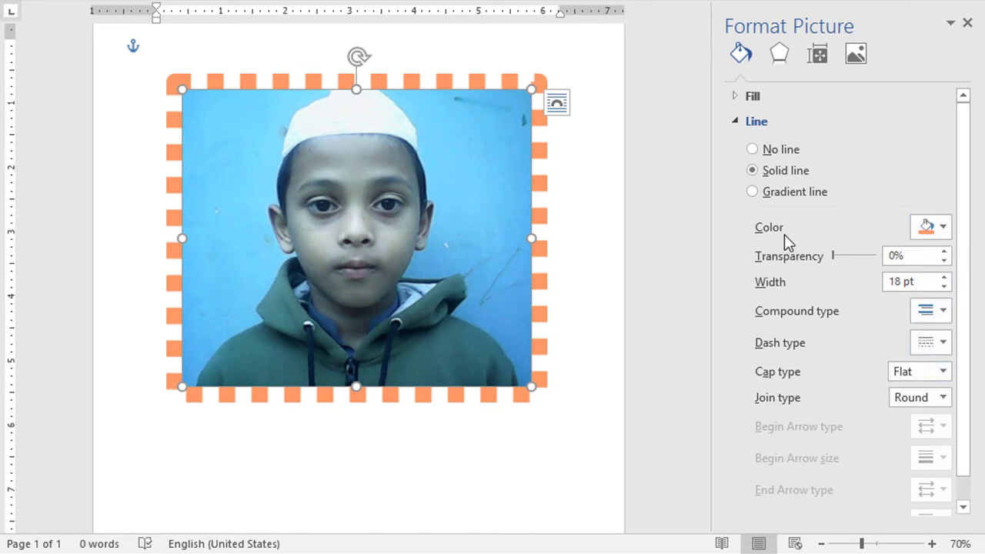
- Set the picture outline's dash type to a solid, unbroken line
click(940, 312)
click(942, 343)
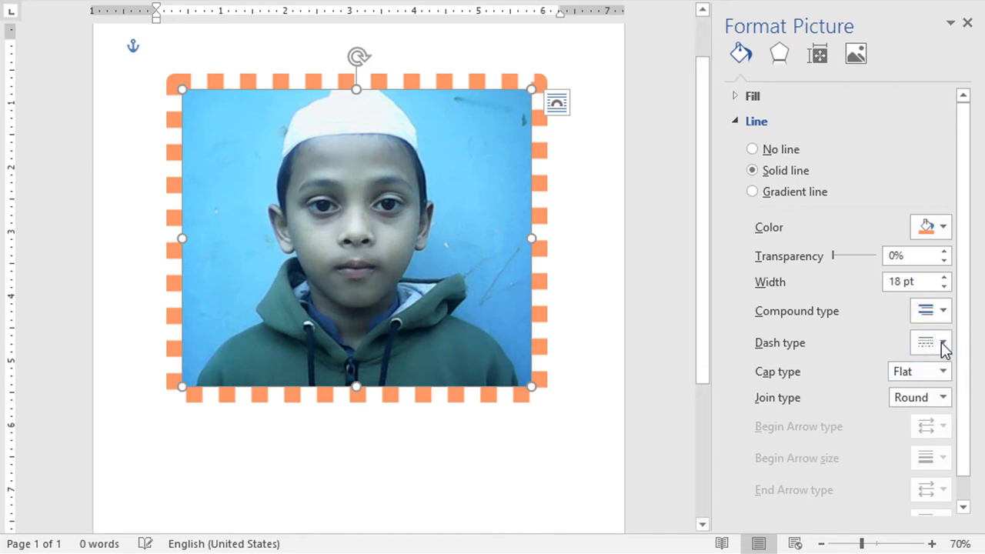
click(942, 343)
click(932, 364)
click(940, 372)
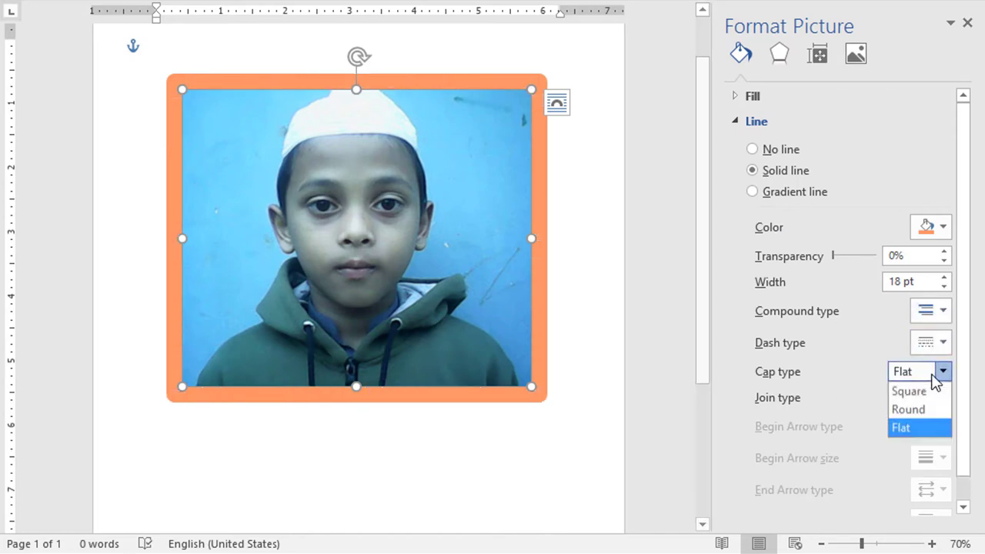
click(939, 374)
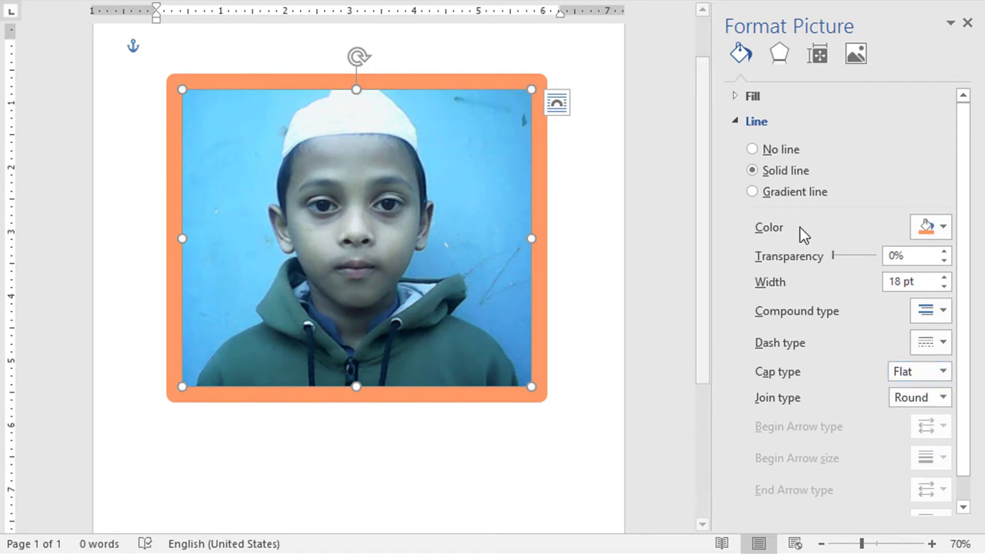
- Change the outline to a gradient line with the mid-row green preset and a diagonal linear direction of 225°
click(753, 193)
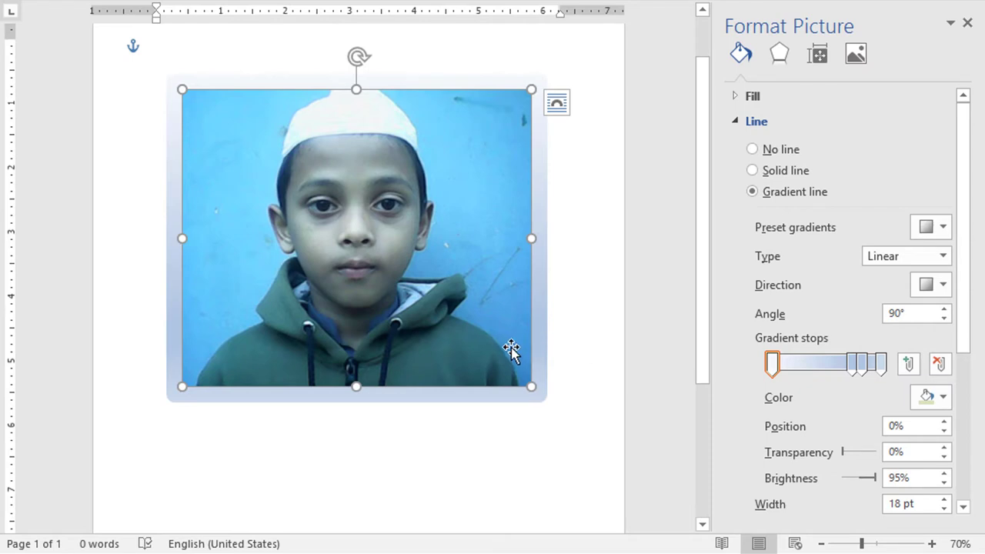
click(937, 237)
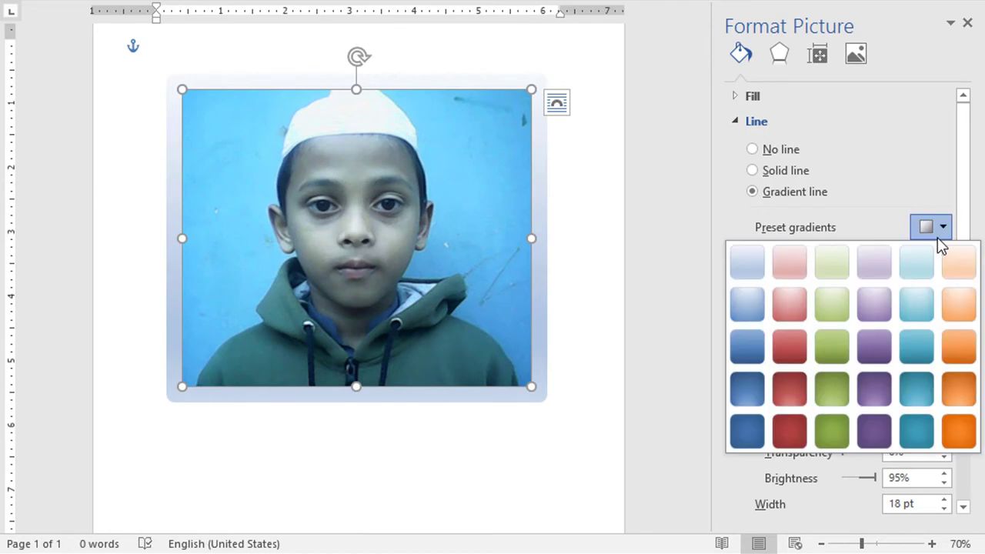
click(826, 348)
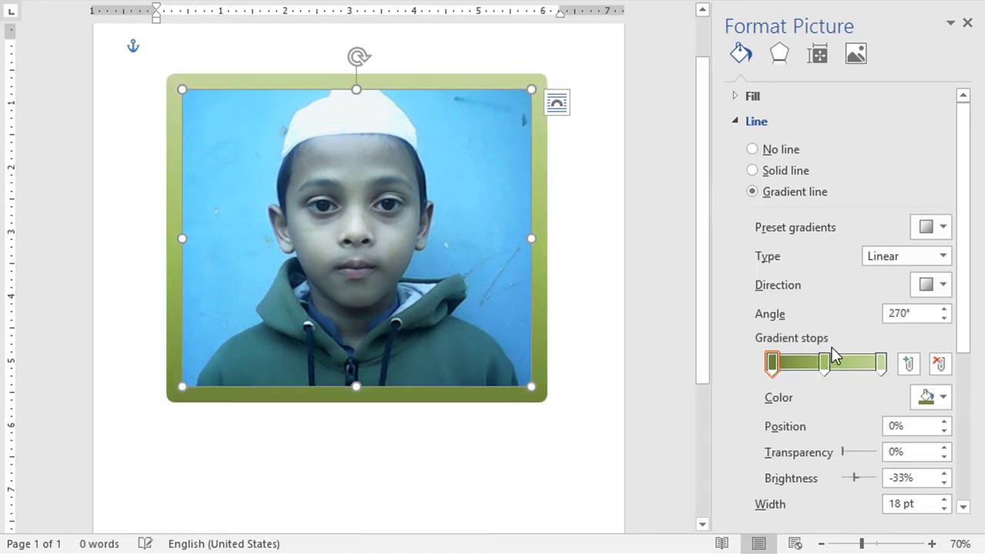
click(940, 285)
click(872, 362)
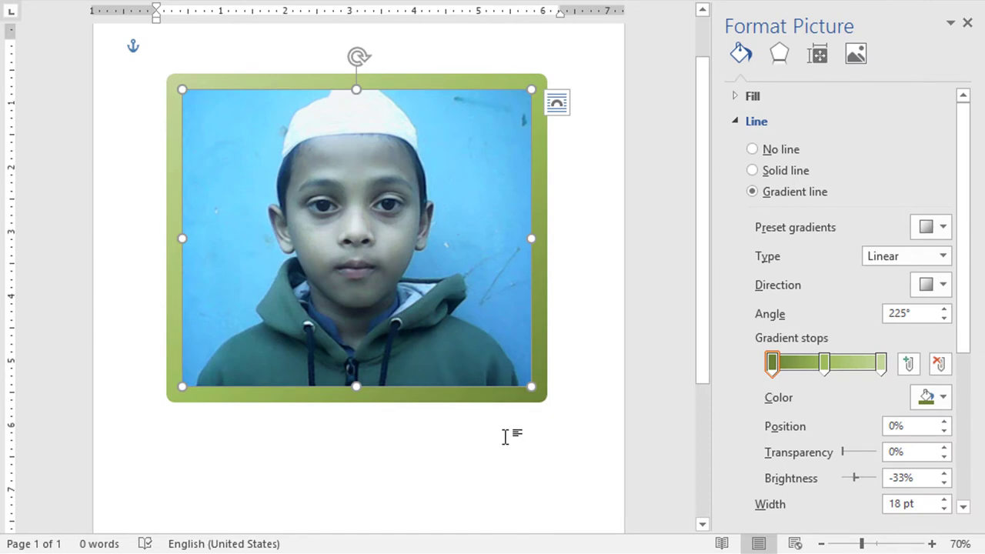
- Recolour the outline's first gradient stop to a light red theme colour and set its position to 25%
click(942, 398)
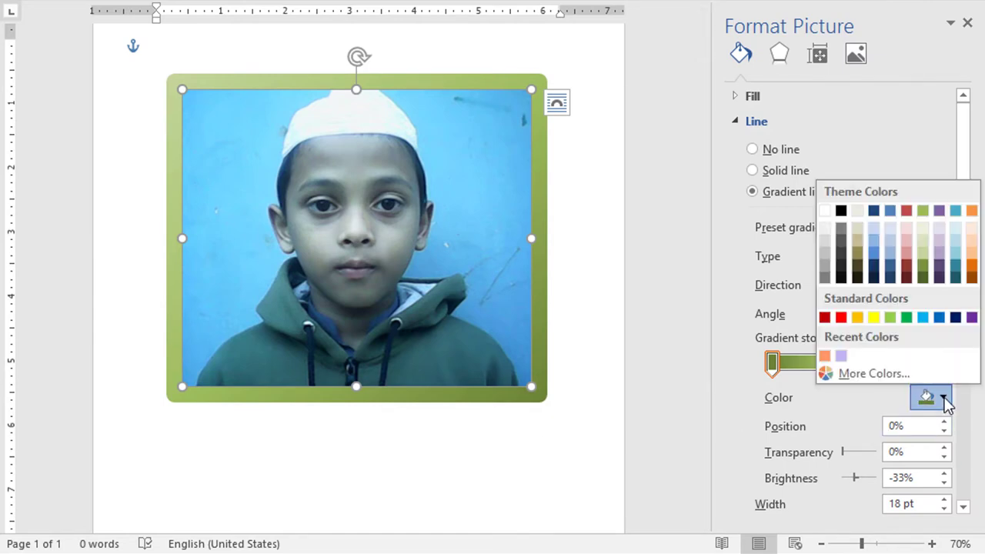
click(907, 253)
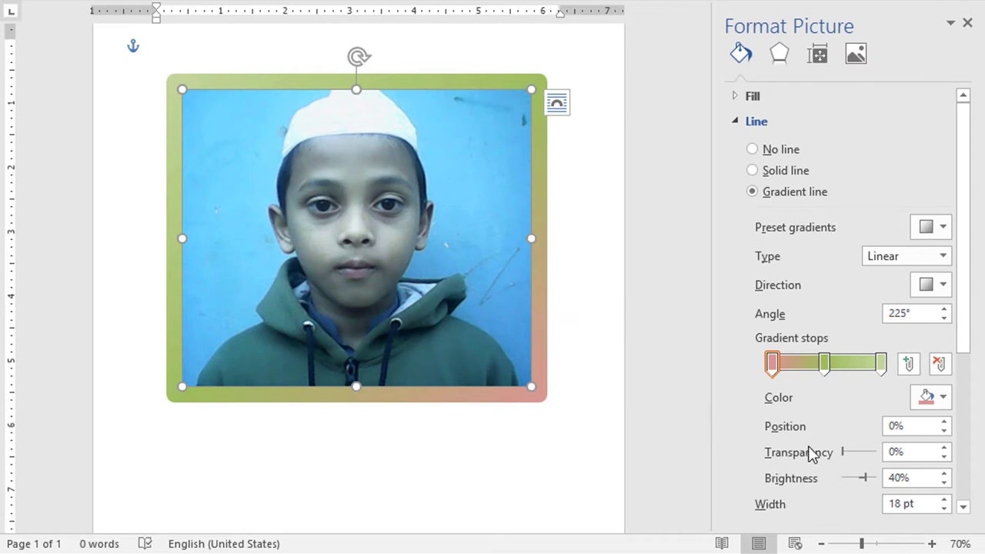
click(943, 423)
click(944, 422)
click(943, 422)
click(943, 422)
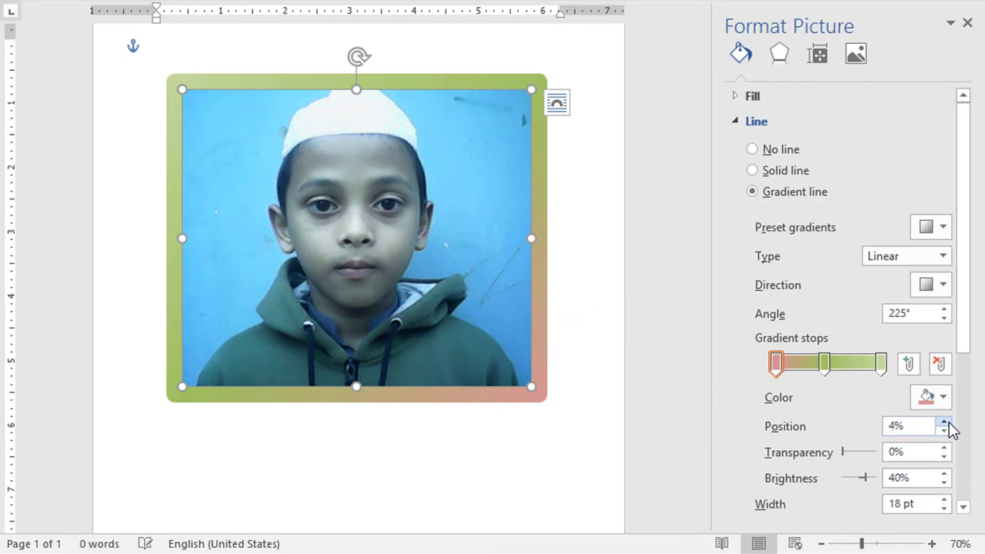
click(944, 422)
click(944, 422)
click(944, 422)
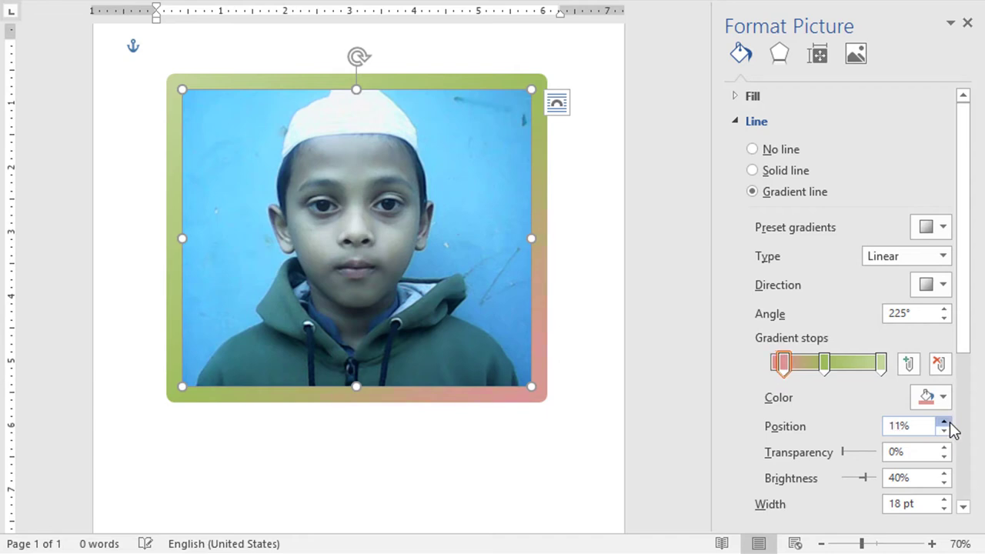
click(944, 422)
click(944, 423)
click(944, 423)
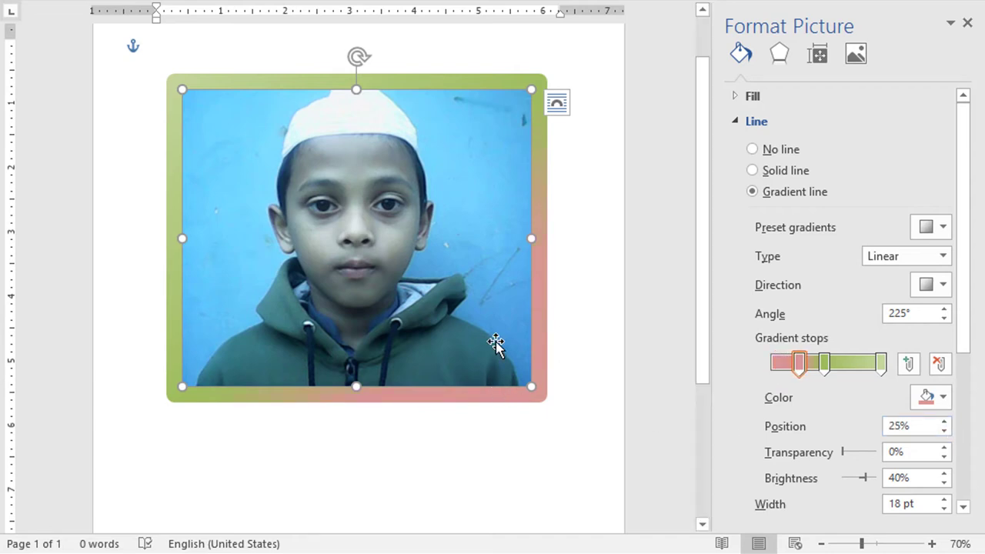
- Try 57% brightness on the red gradient stop, set it to 42%, and make the picture outline slightly wider
click(944, 473)
click(944, 473)
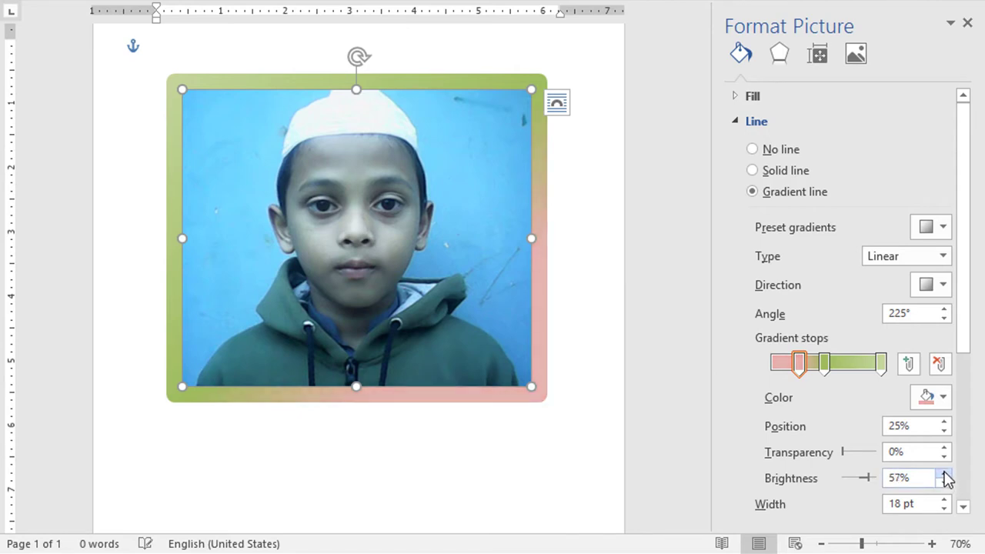
click(944, 483)
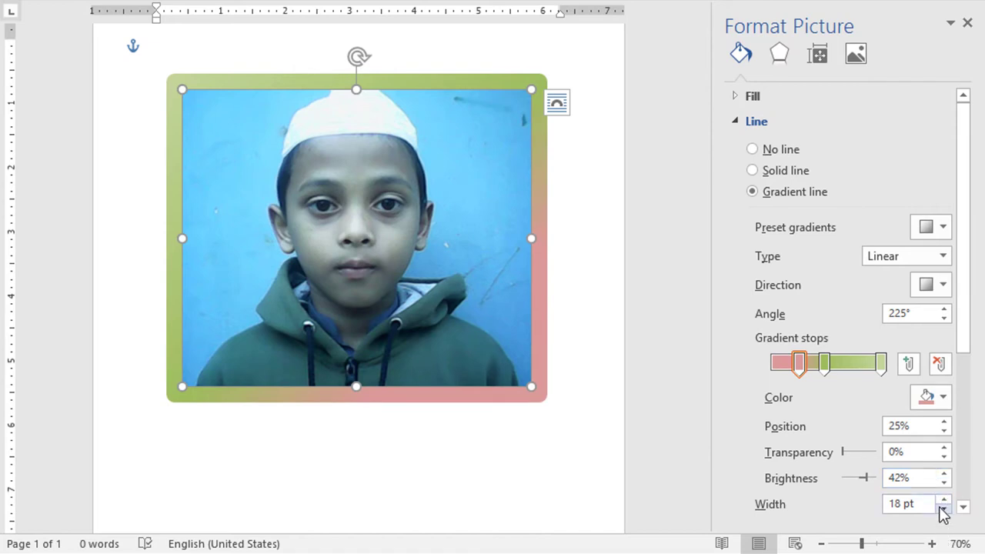
click(941, 499)
click(943, 500)
click(943, 500)
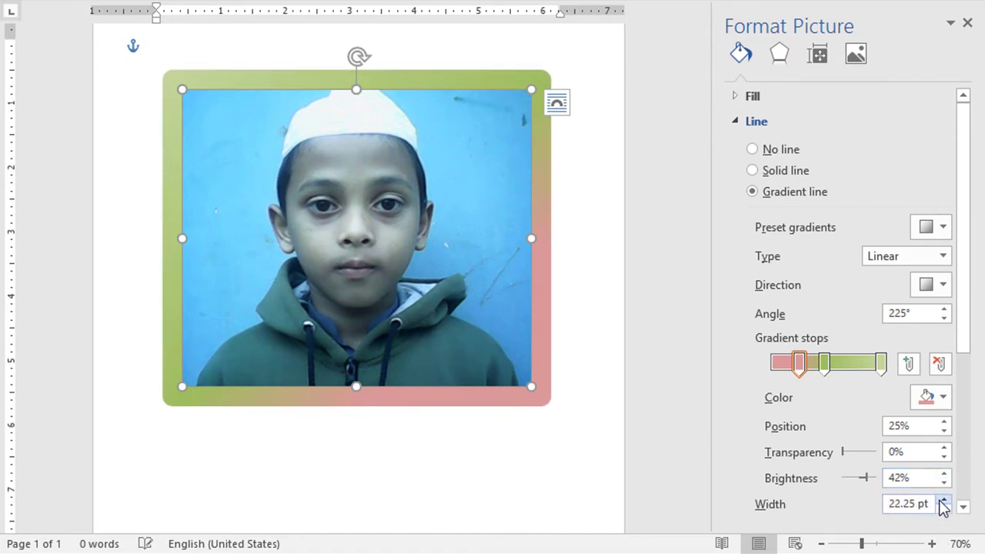
click(944, 509)
click(944, 510)
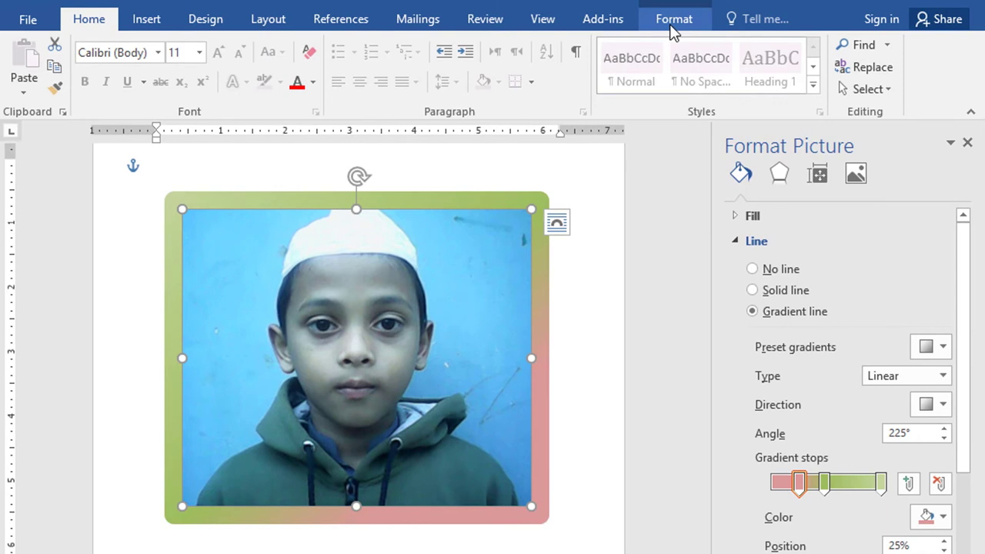
- Remove the picture's gradient outline and apply the simple white frame picture style
click(671, 23)
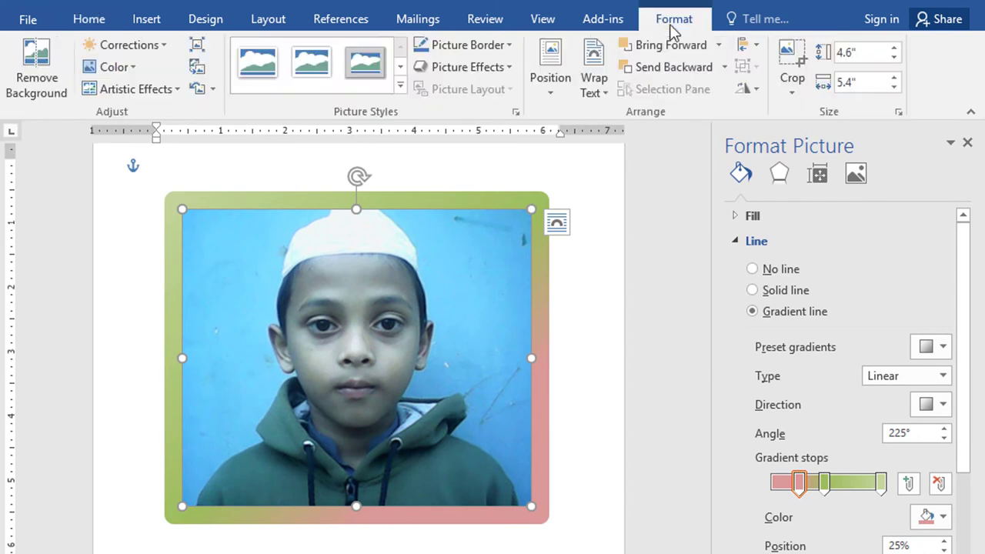
click(752, 271)
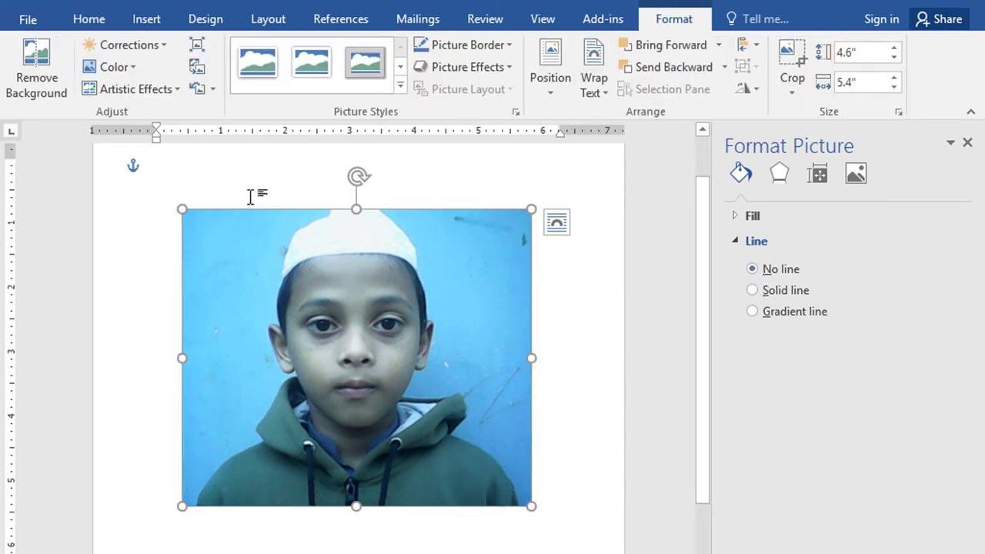
click(259, 70)
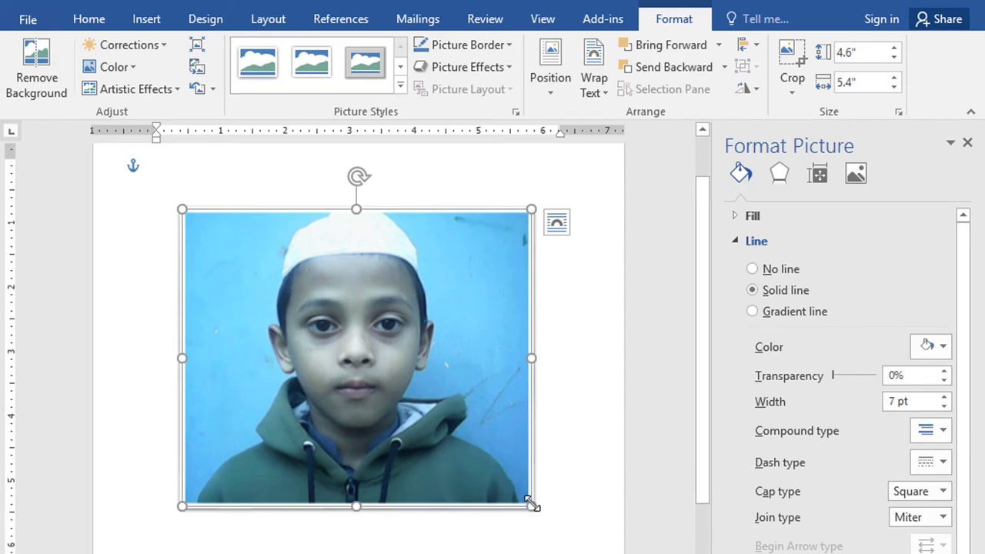
- Shrink the framed picture proportionally to 2.57" high and 3.01" wide, and deselect it
drag(532, 504, 377, 374)
click(464, 430)
scroll(485, 400, up, 2)
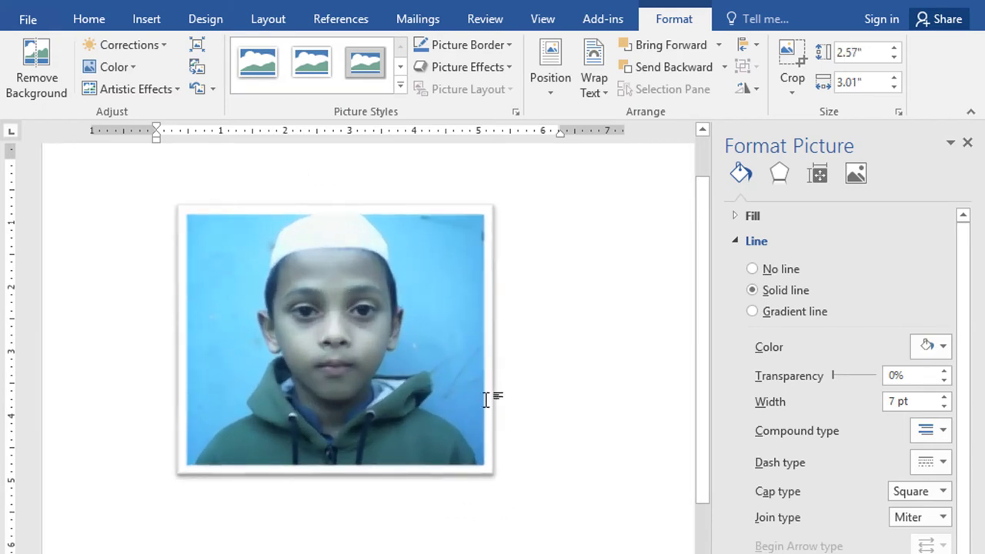
- Close the Format Picture pane and deselect the framed picture
click(487, 399)
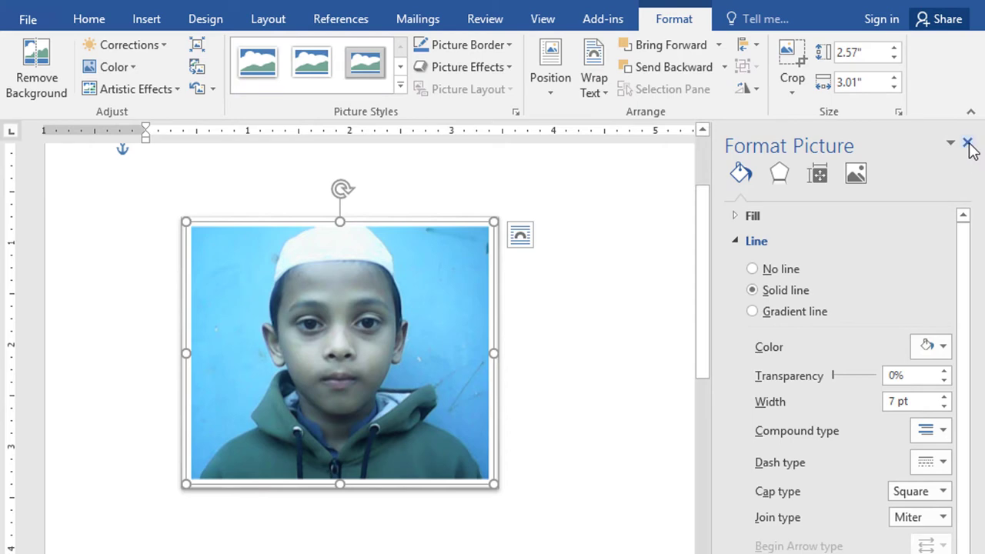
click(968, 145)
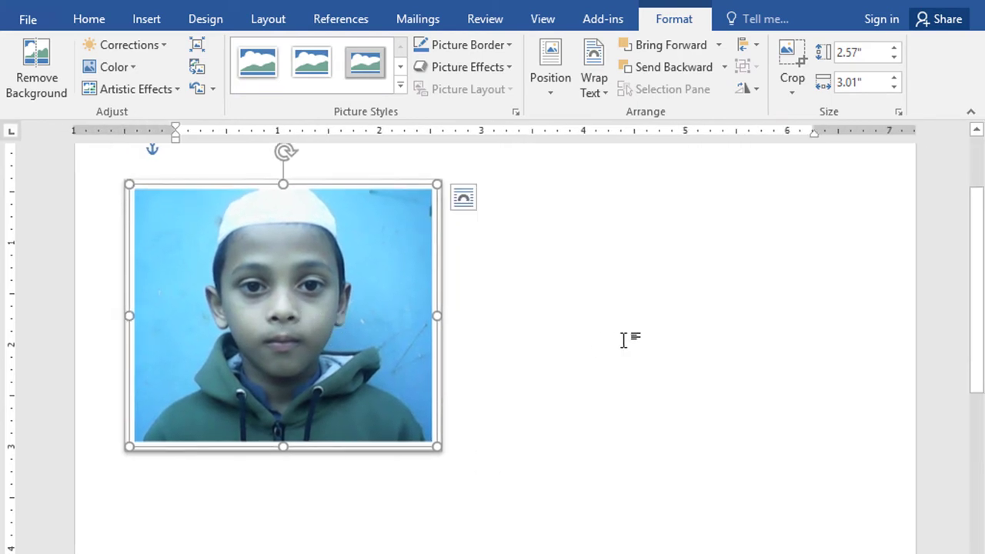
click(623, 340)
- Insert the picture img_24.jpg and shrink it proportionally to 2.92" high and 3.89" wide
click(146, 20)
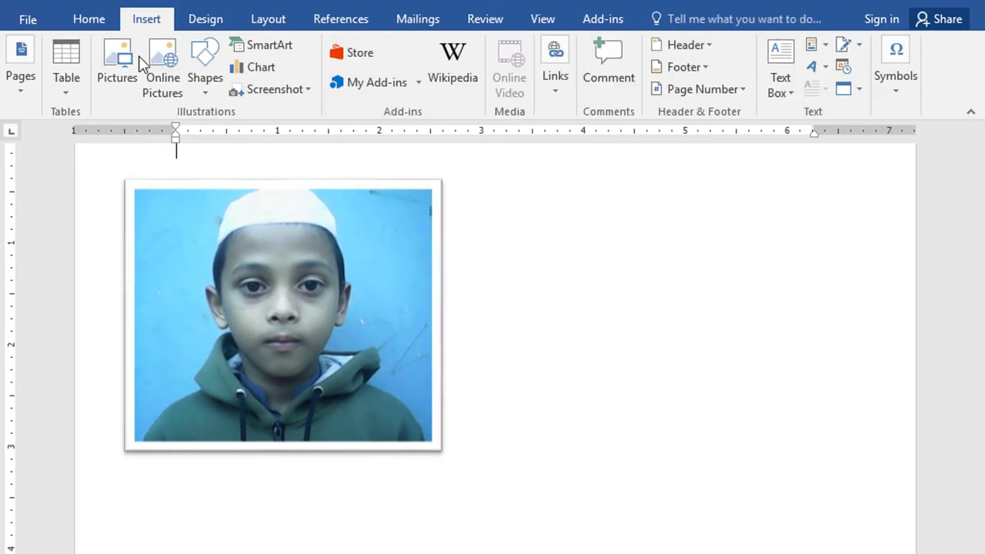
click(128, 72)
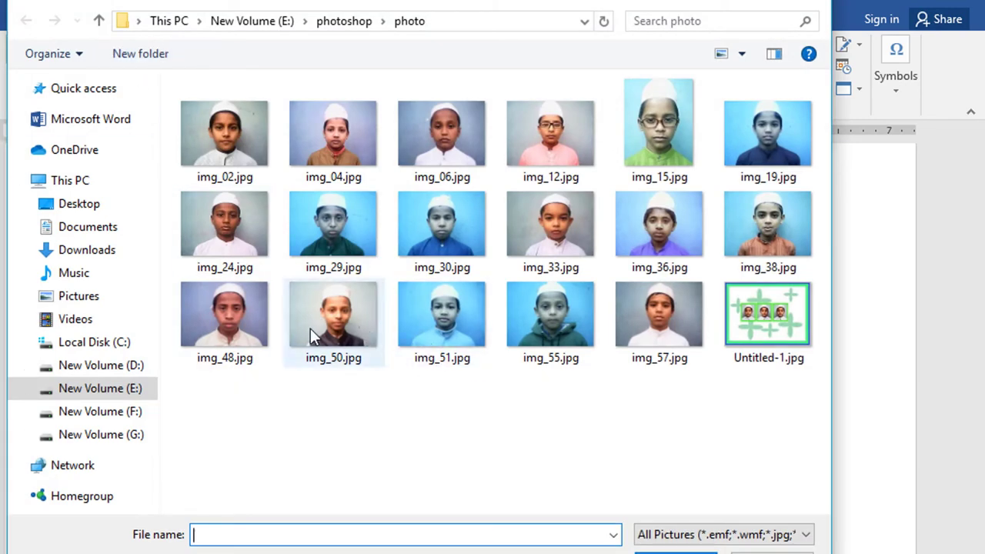
double_click(236, 233)
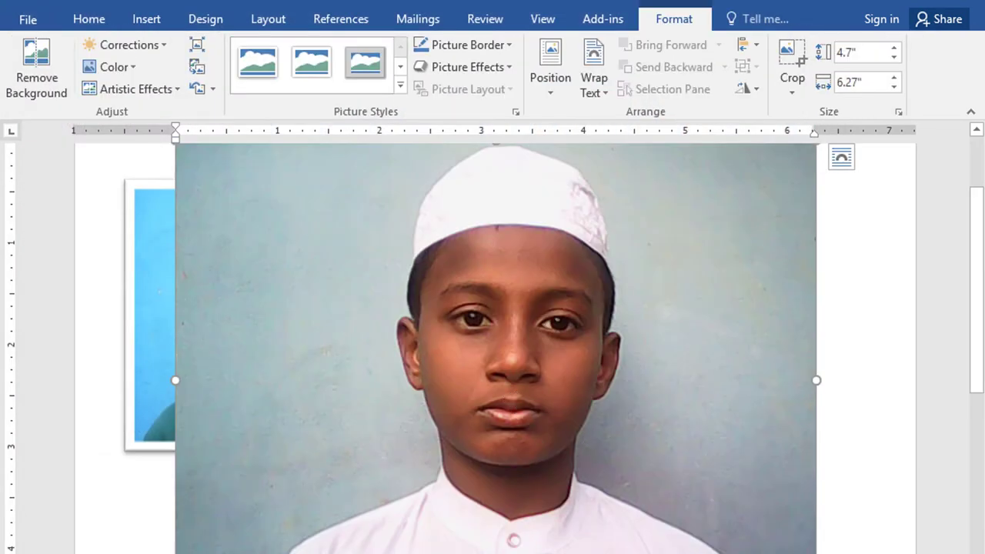
drag(814, 550, 525, 440)
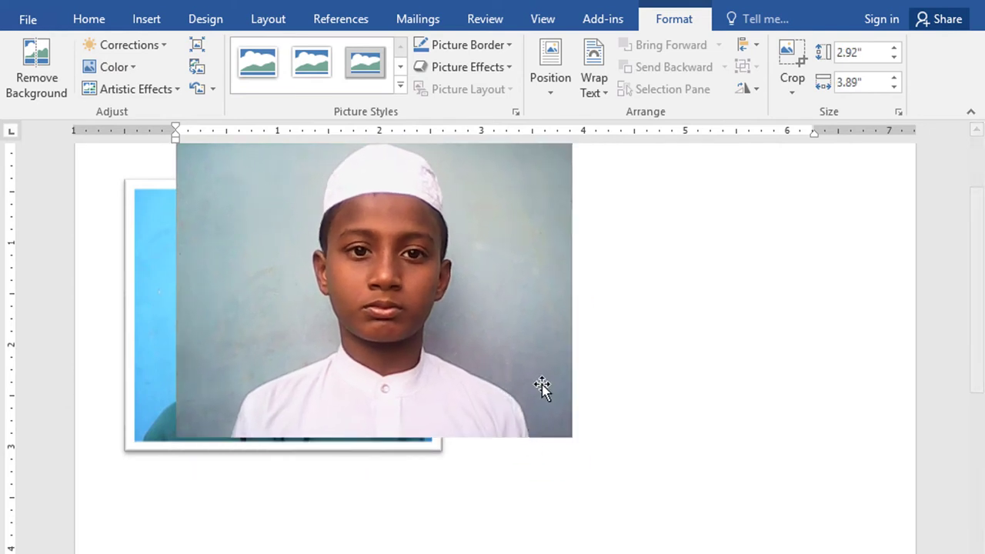
- Set the new picture's wrapping to Behind Text and place it beside the first picture at 2.53" high and 3.37" wide
click(594, 86)
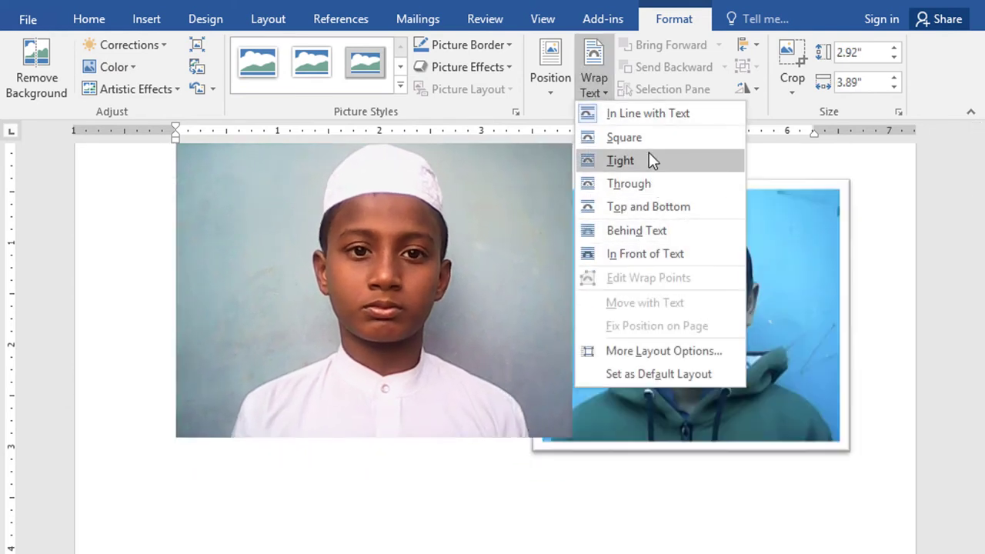
click(641, 230)
drag(427, 315, 729, 366)
drag(855, 475, 803, 437)
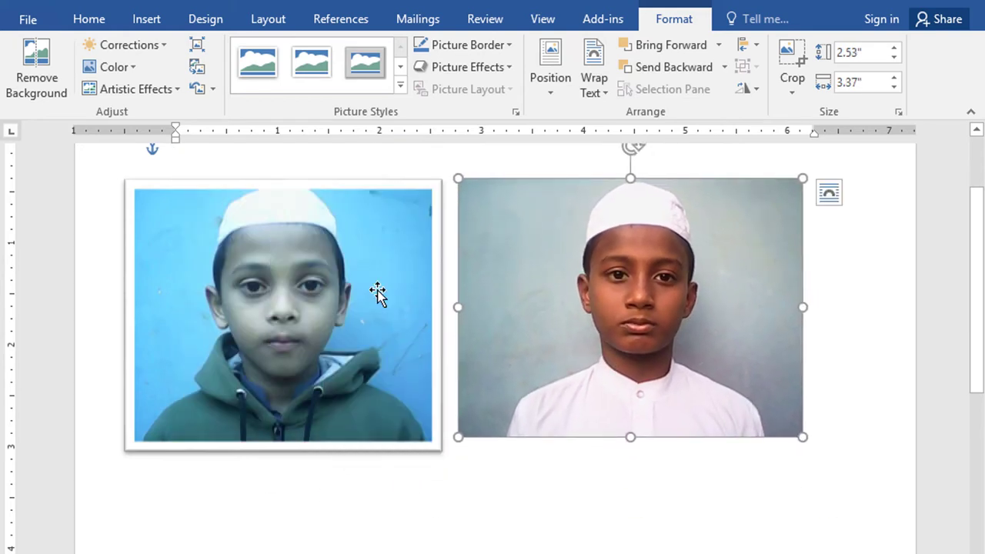
- Apply the grey metal frame picture style to the second picture and preview the other styles
click(373, 75)
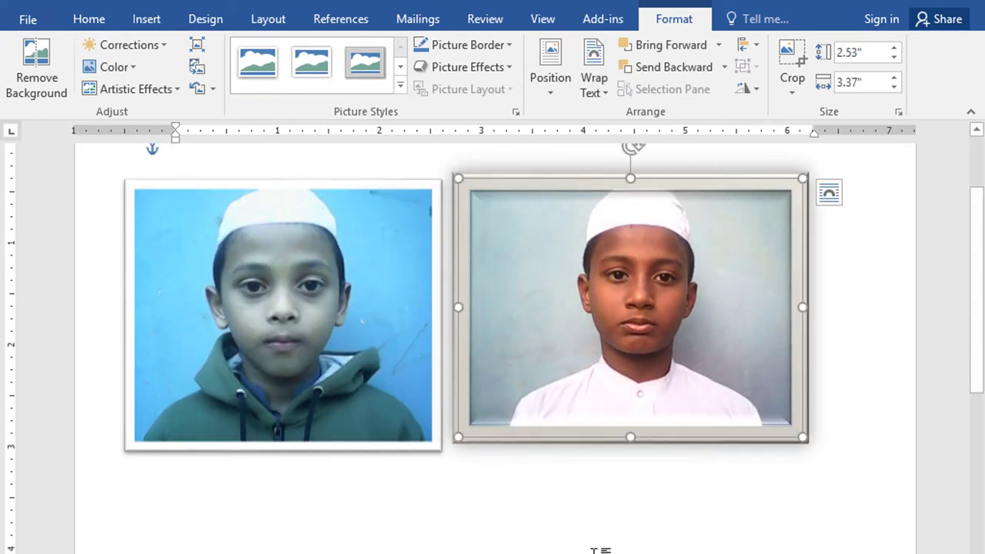
click(597, 549)
drag(683, 351, 682, 366)
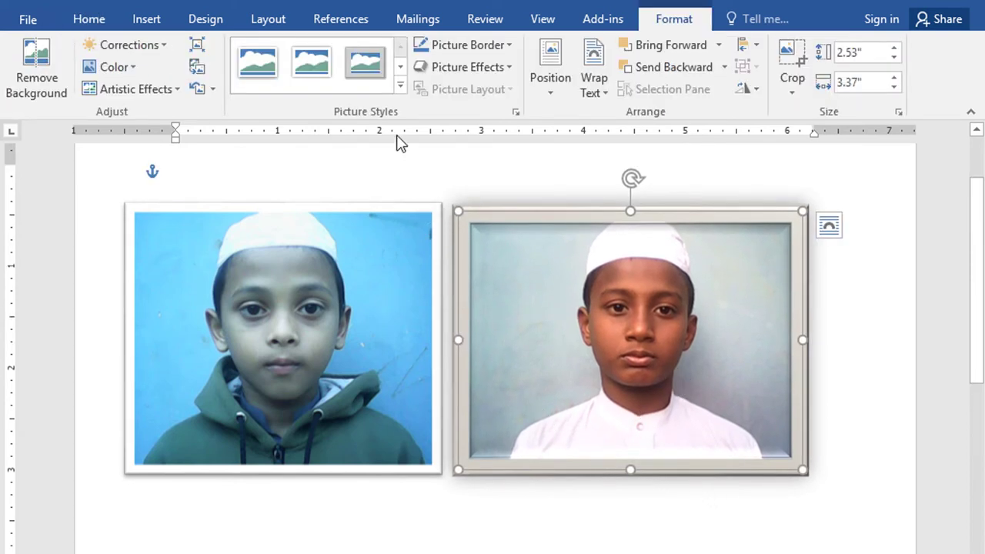
click(401, 88)
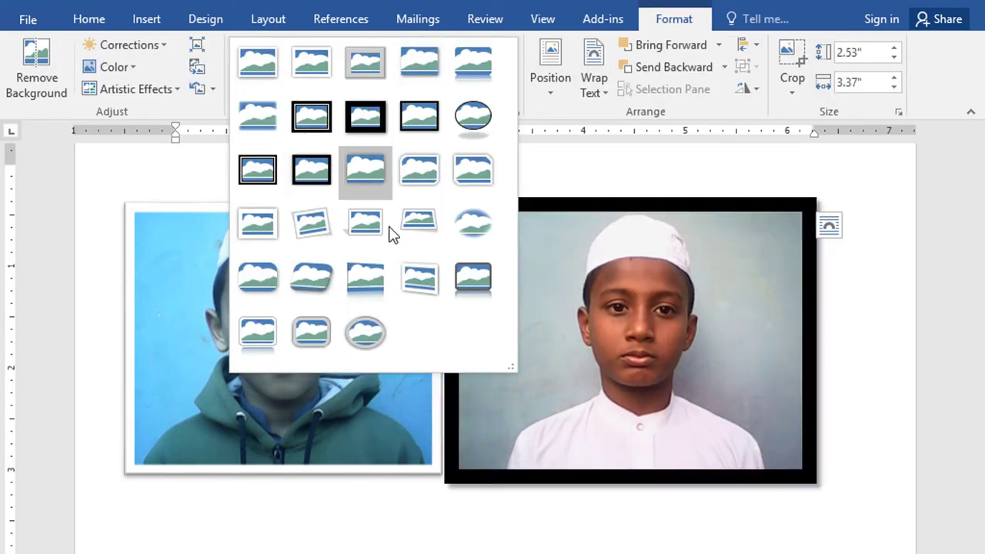
click(285, 329)
- Insert the picture img_33.jpg and shrink it proportionally to 2.71" high and 3.61" wide
click(146, 20)
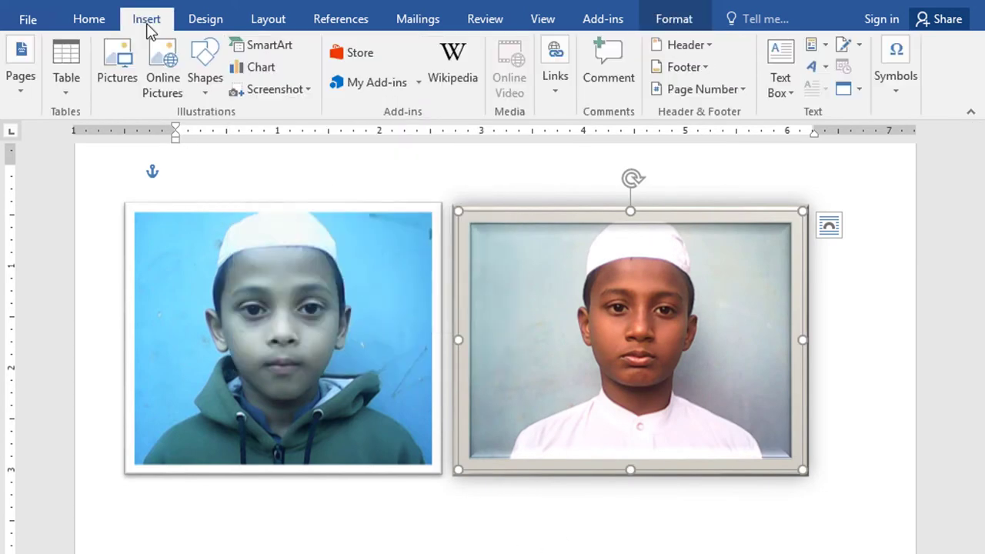
click(114, 64)
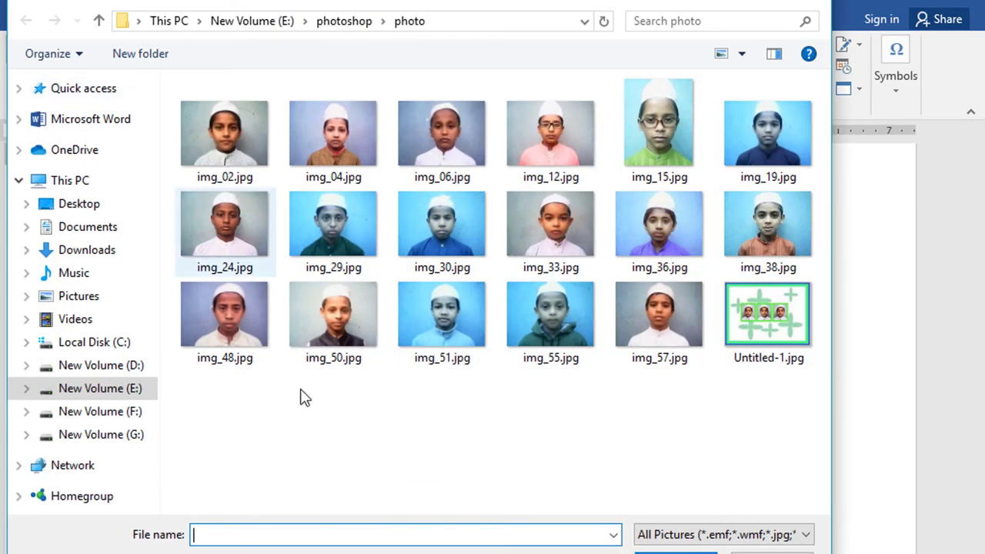
double_click(550, 230)
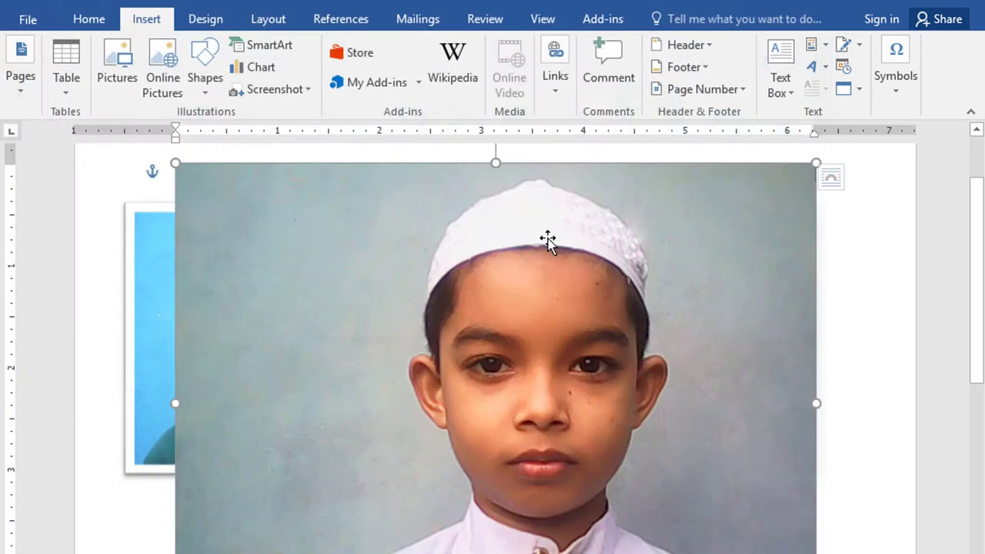
scroll(836, 406, down, 3)
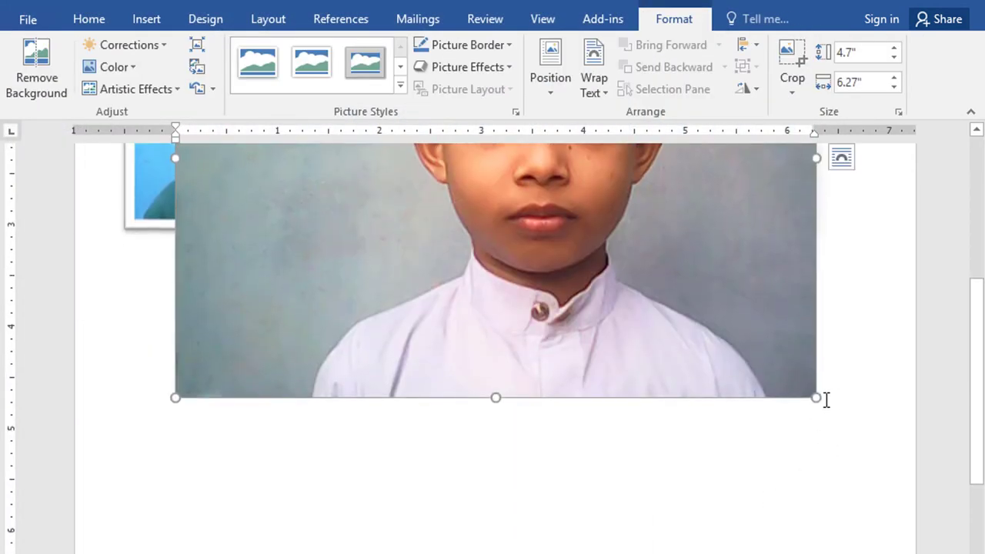
drag(815, 394, 543, 195)
scroll(617, 358, up, 4)
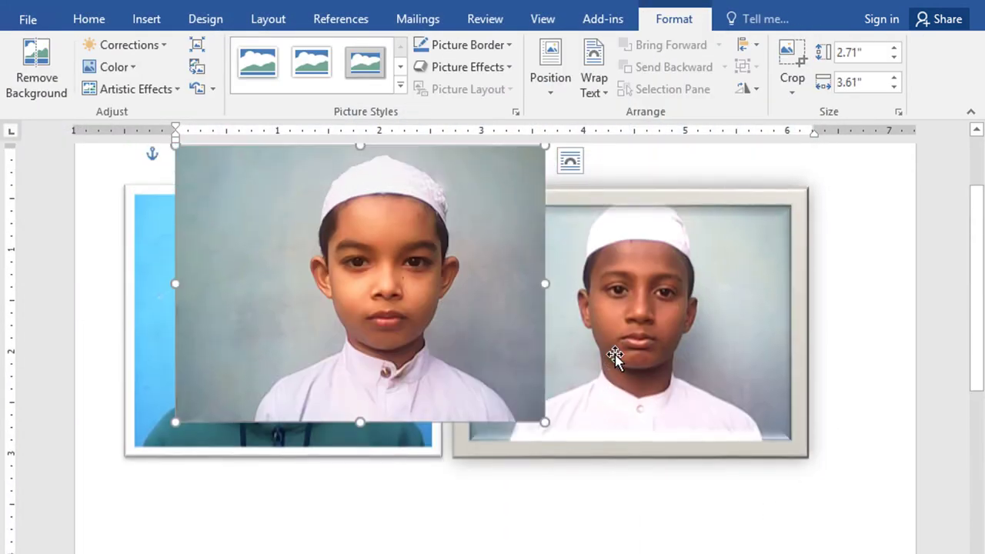
- Set the third picture's wrapping to Behind Text and move it centrally below the two framed pictures
click(588, 94)
click(636, 227)
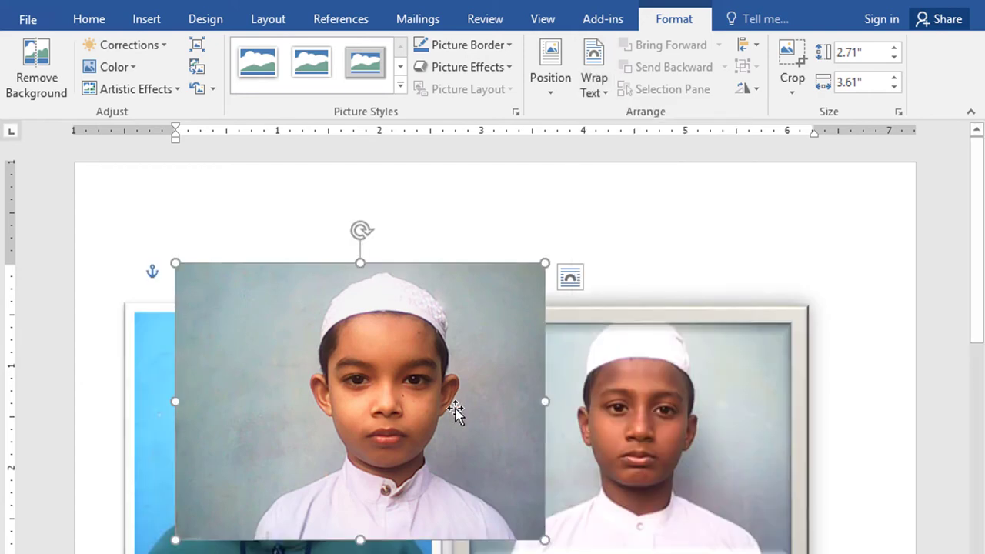
drag(454, 408, 516, 536)
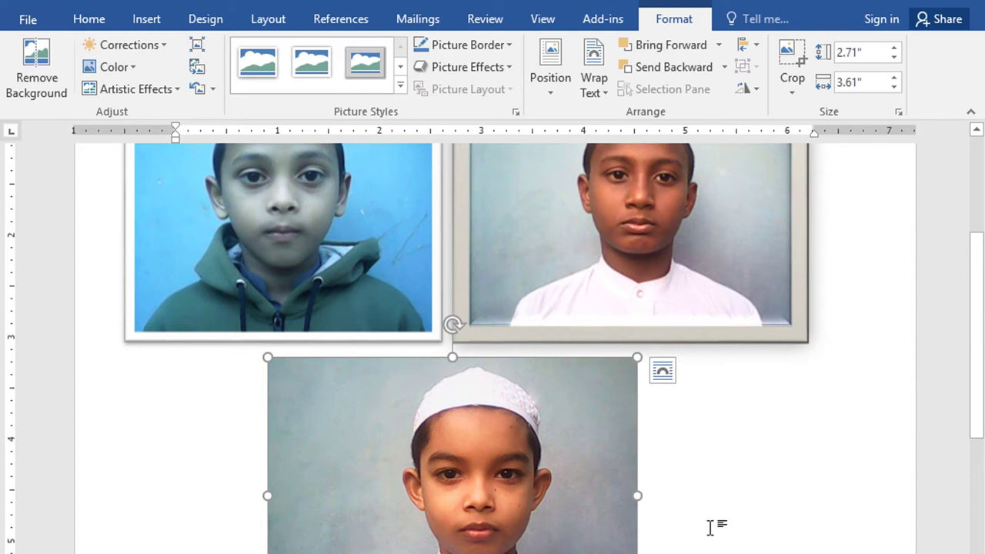
- Try the white rounded diagonal corner style on the third picture and deselect it
click(400, 87)
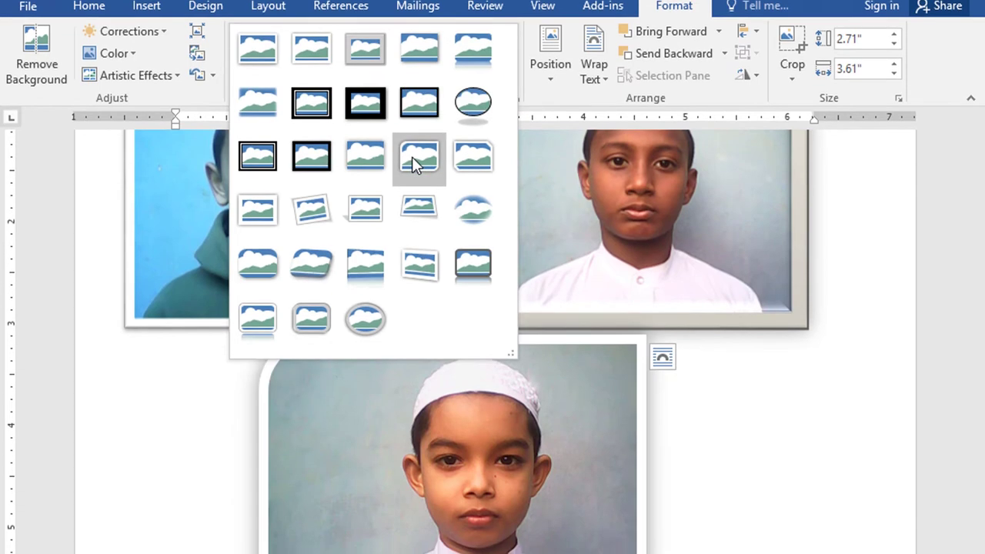
click(410, 163)
click(715, 488)
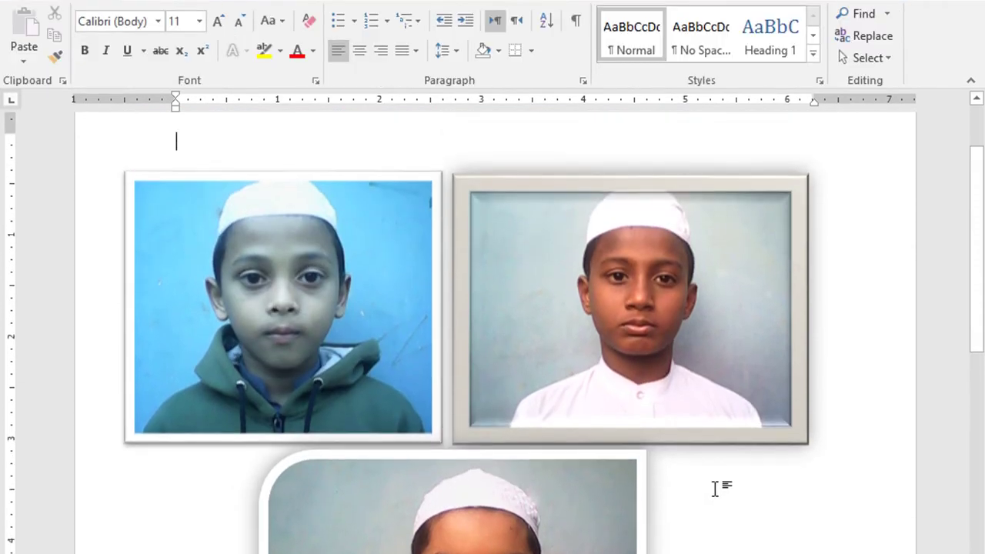
- Try the black beveled oval style on the third picture, narrowed to 3.01", and the white snipped diagonal corner style
scroll(715, 488, down, 3)
double_click(514, 467)
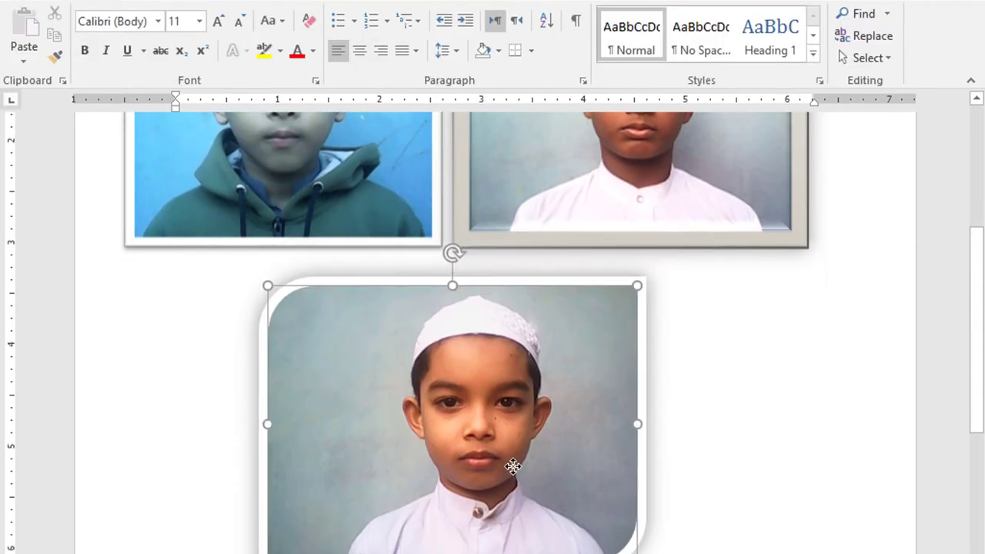
click(400, 60)
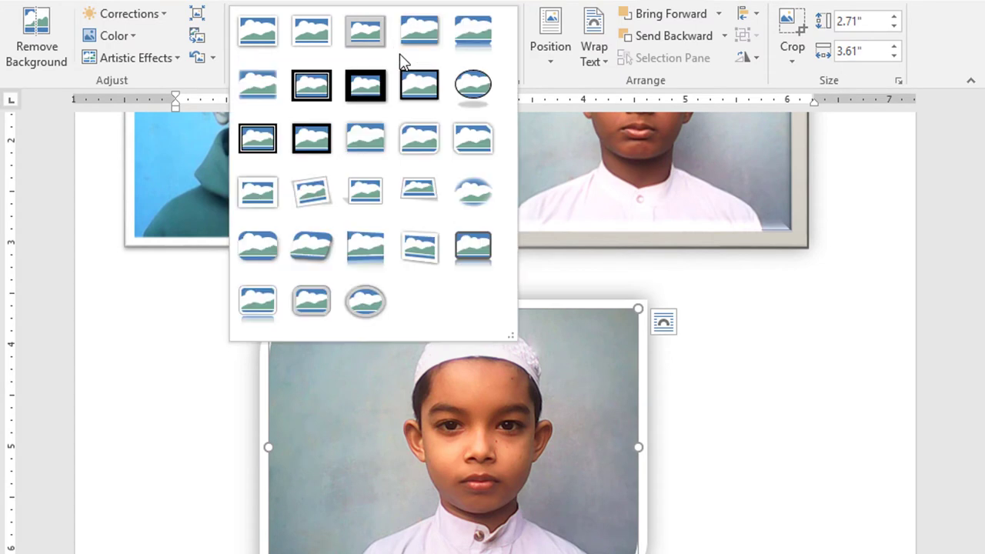
click(473, 86)
drag(267, 447, 330, 451)
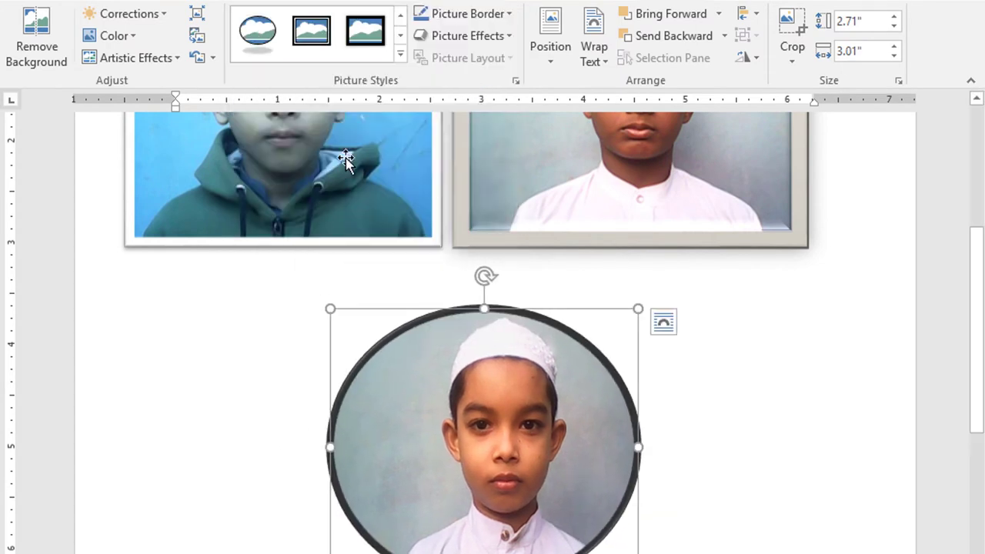
click(400, 59)
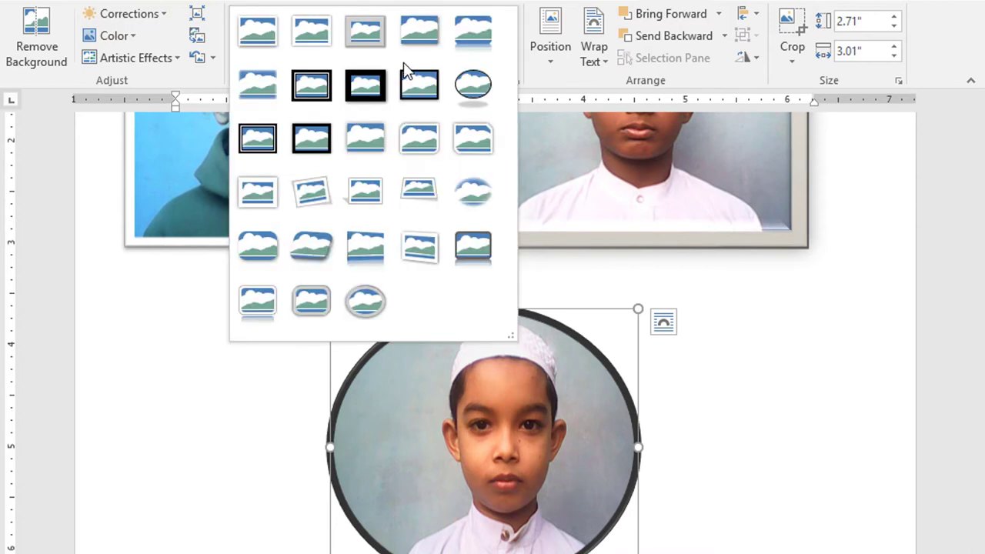
click(470, 143)
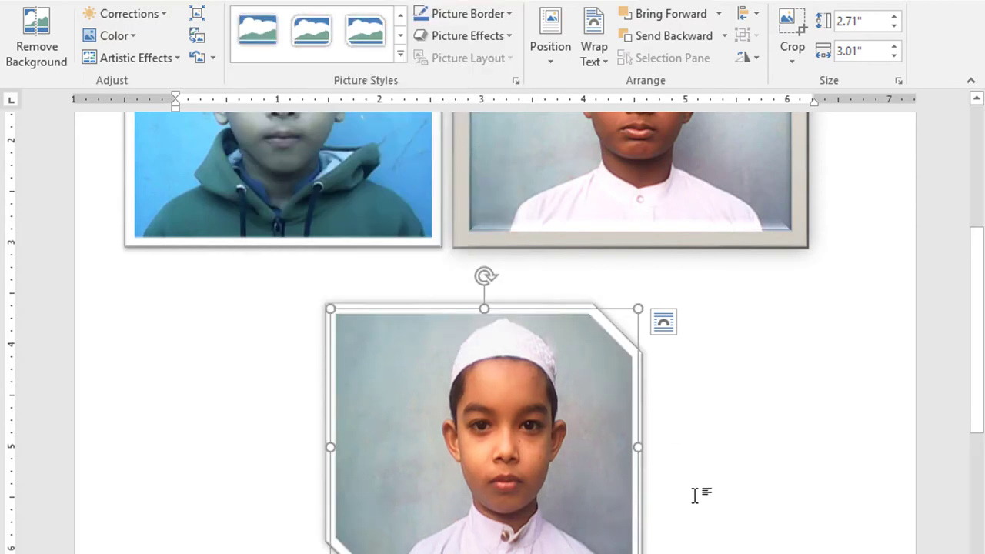
- Widen the third picture to 3.38" and apply the reflected right-perspective picture style
drag(330, 447, 292, 447)
click(396, 54)
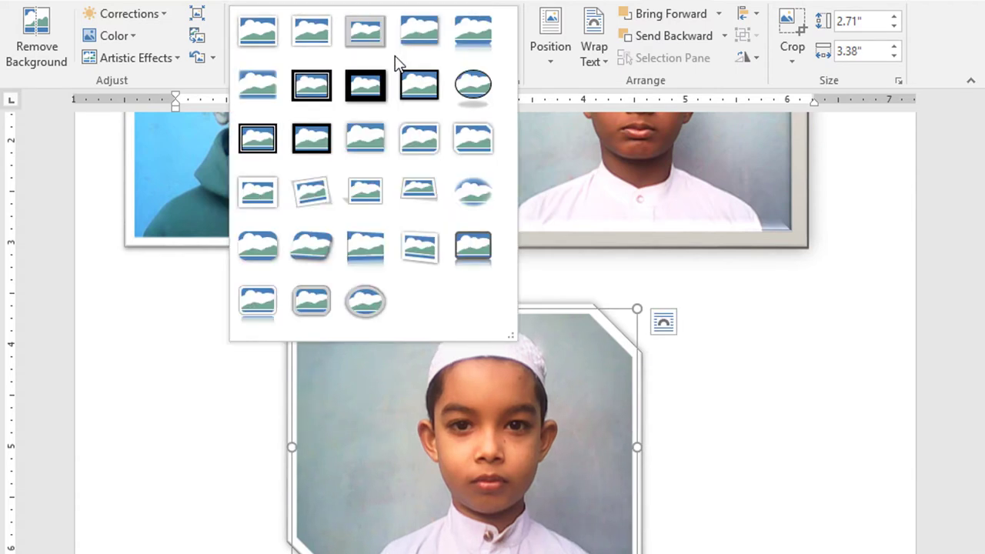
click(315, 248)
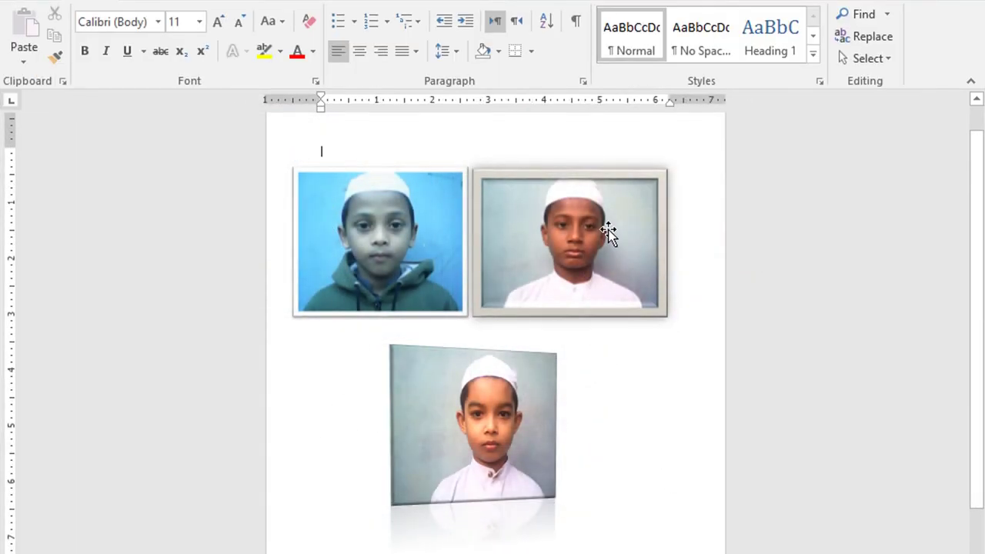
- Change the second picture's border to the standard green colour and deselect it
click(609, 229)
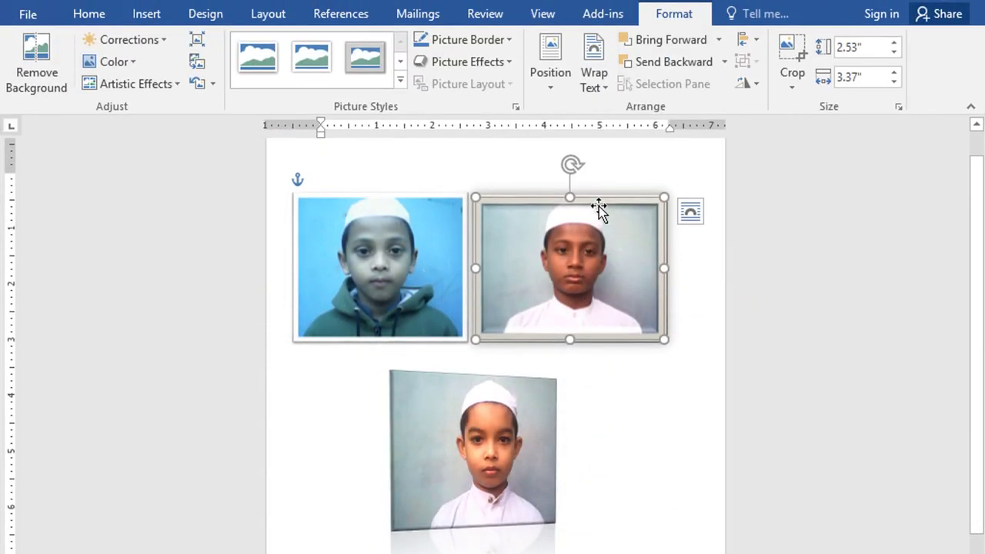
click(511, 39)
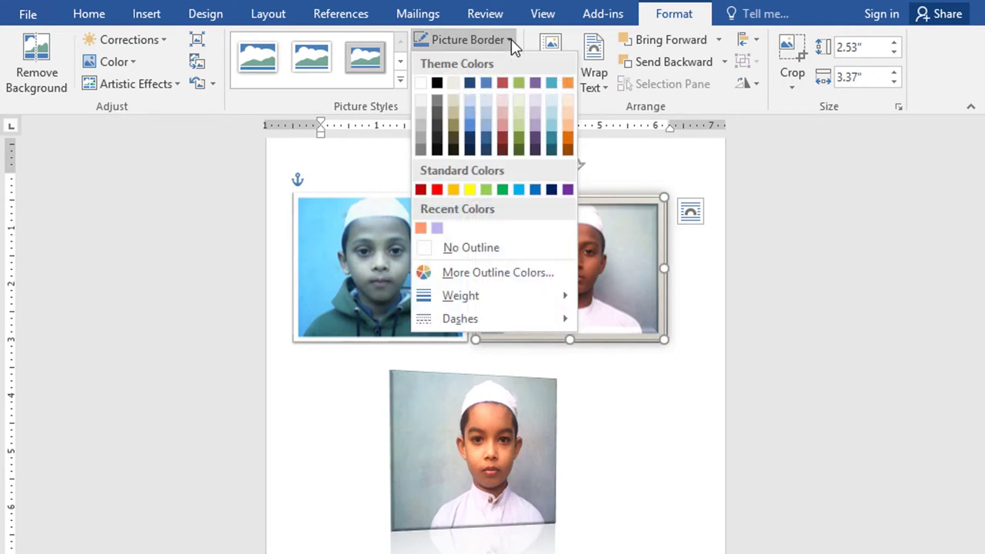
click(503, 190)
click(664, 511)
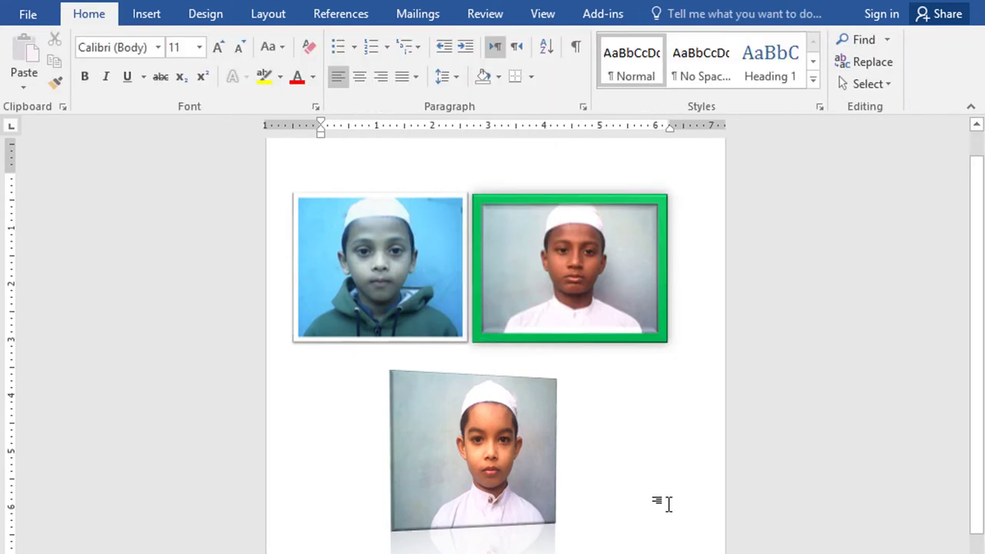
- Change the first picture's border to a light olive green theme colour and deselect it
click(488, 308)
click(438, 279)
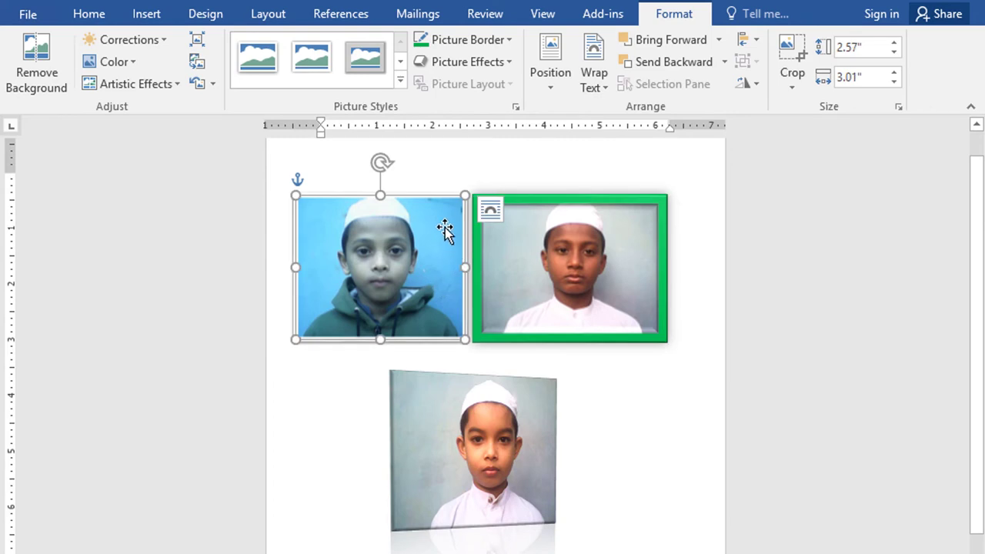
click(507, 39)
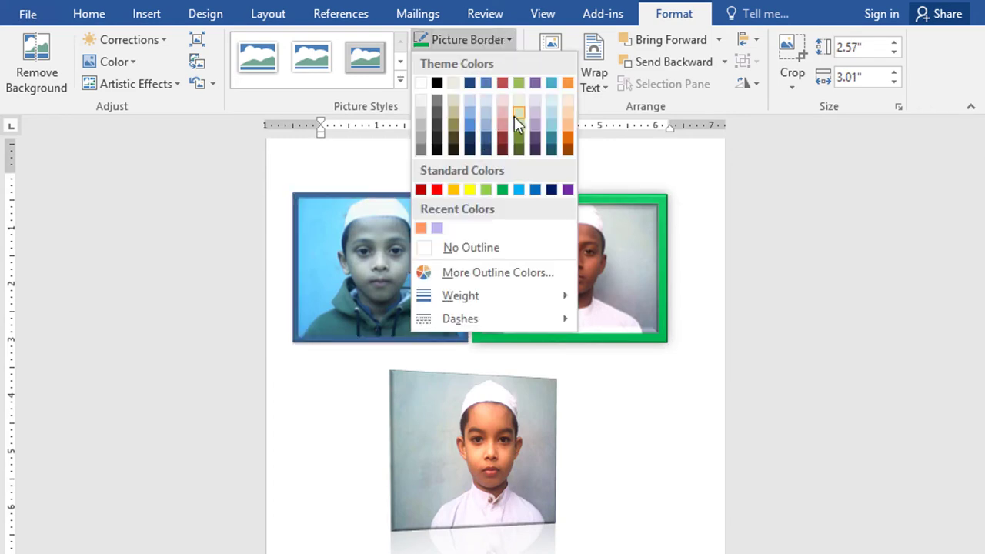
click(517, 114)
click(655, 465)
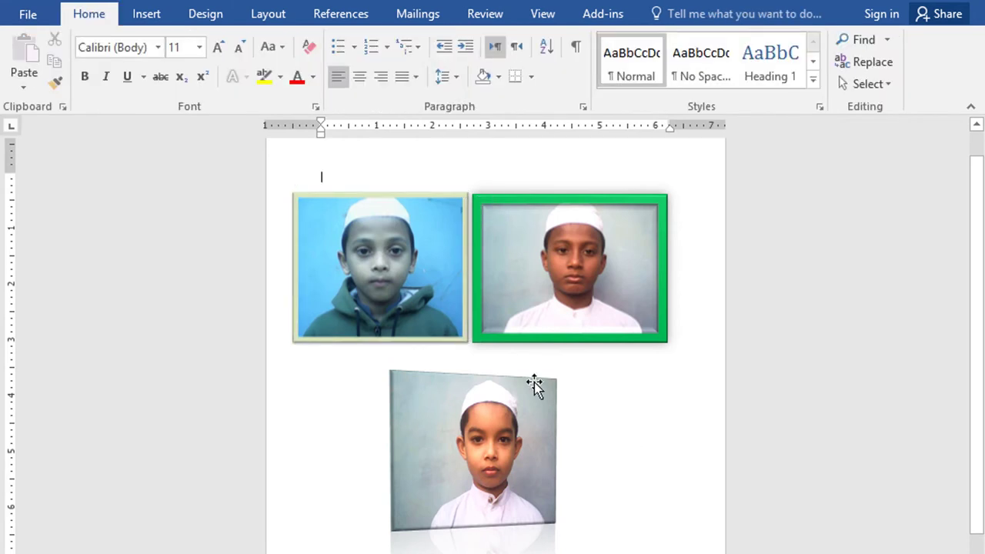
- Put the green-bordered picture in the third picture's place, removing the third, and apply the angled, thick-sided 3-D preset effect
drag(530, 318, 493, 550)
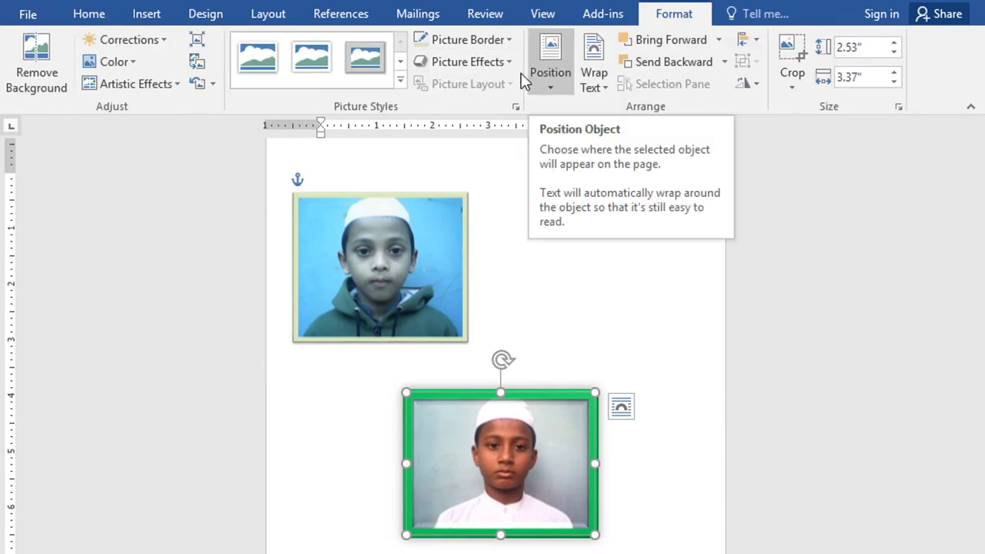
click(494, 65)
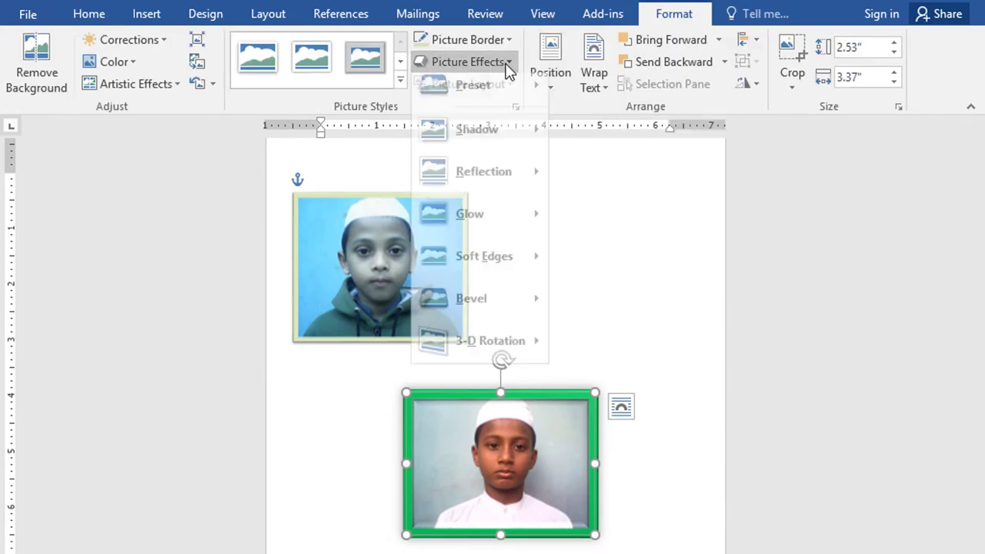
mouse_move(493, 97)
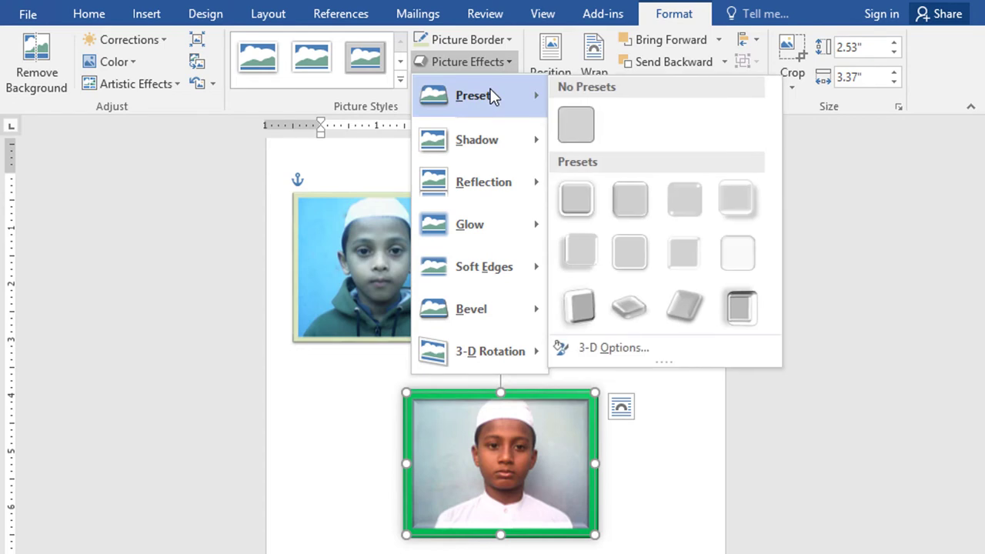
click(579, 308)
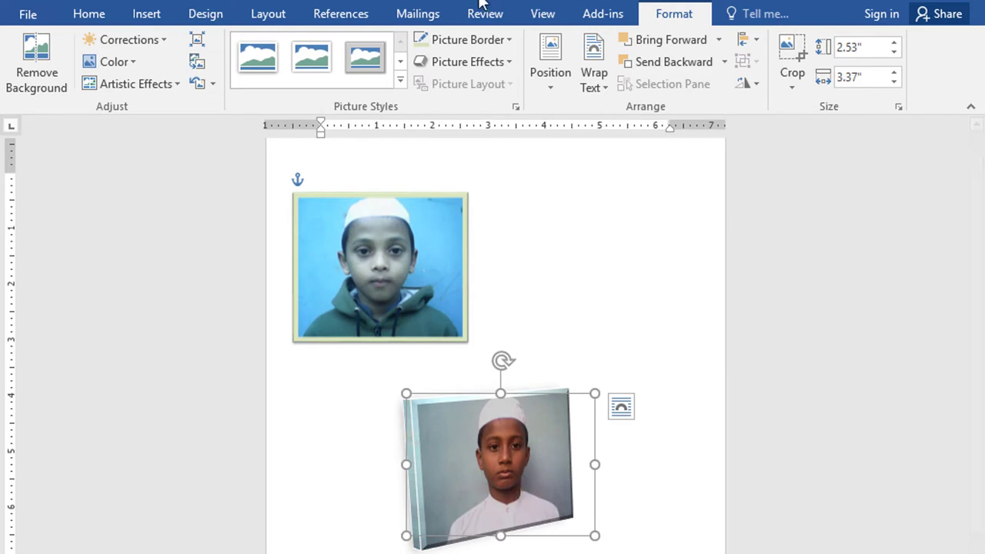
click(508, 40)
click(523, 133)
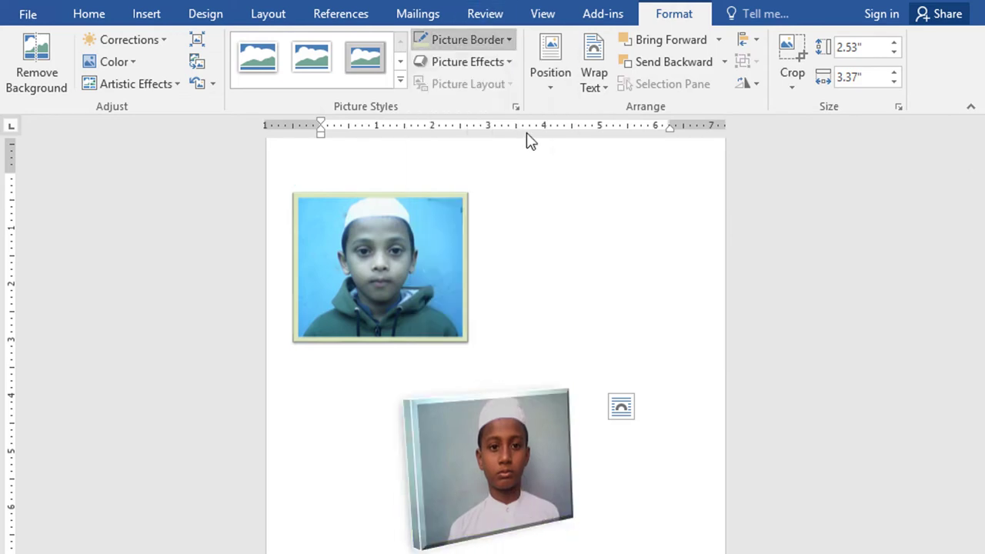
- Delete the angled picture and enlarge the remaining olive-bordered picture to 4.14" high by 4.86" wide, shifted toward the page centre
click(777, 383)
click(462, 335)
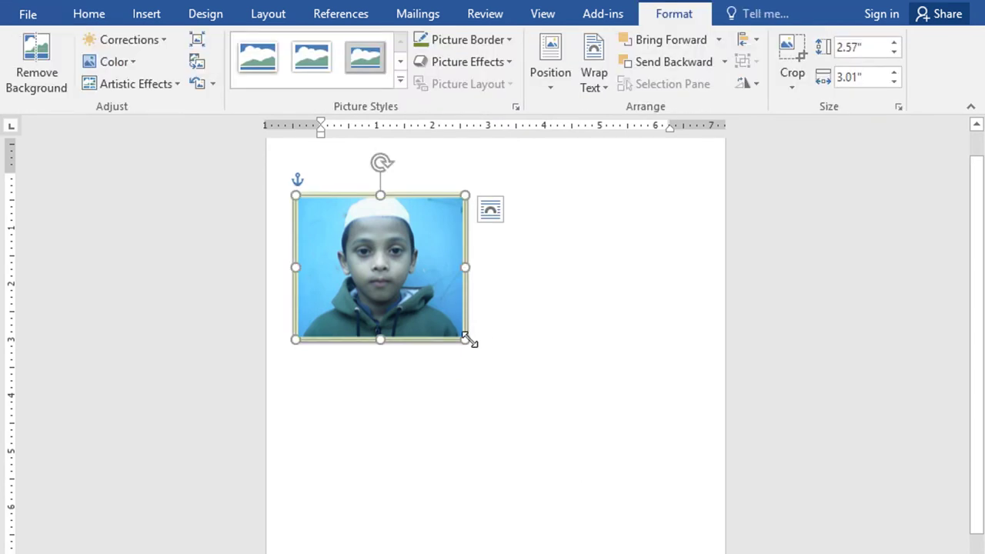
drag(468, 340, 626, 484)
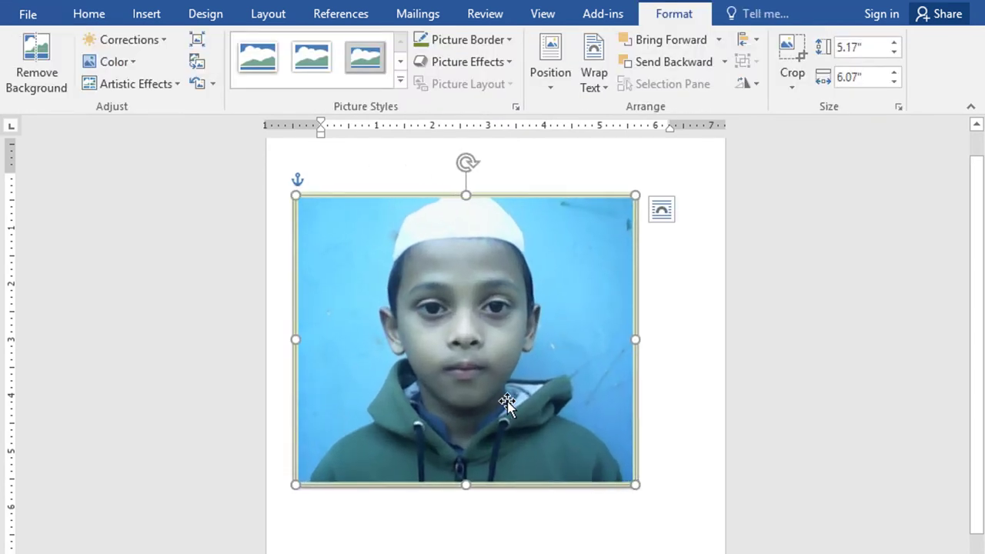
drag(503, 400, 522, 394)
key(ctrl+z)
key(ctrl+z)
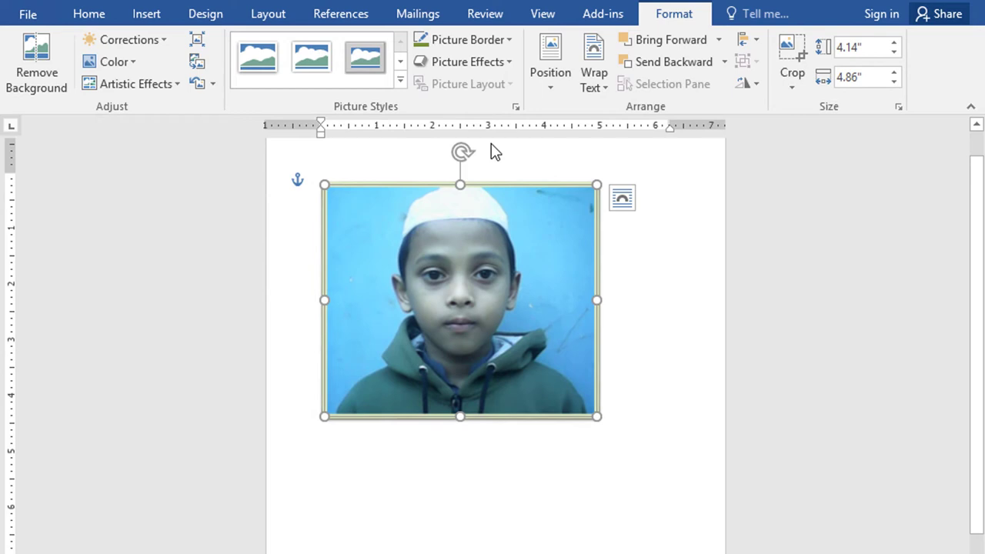
- Apply the borderless preset effect with bevelled edges and a lower-right drop shadow to the picture and deselect it
click(488, 63)
mouse_move(489, 91)
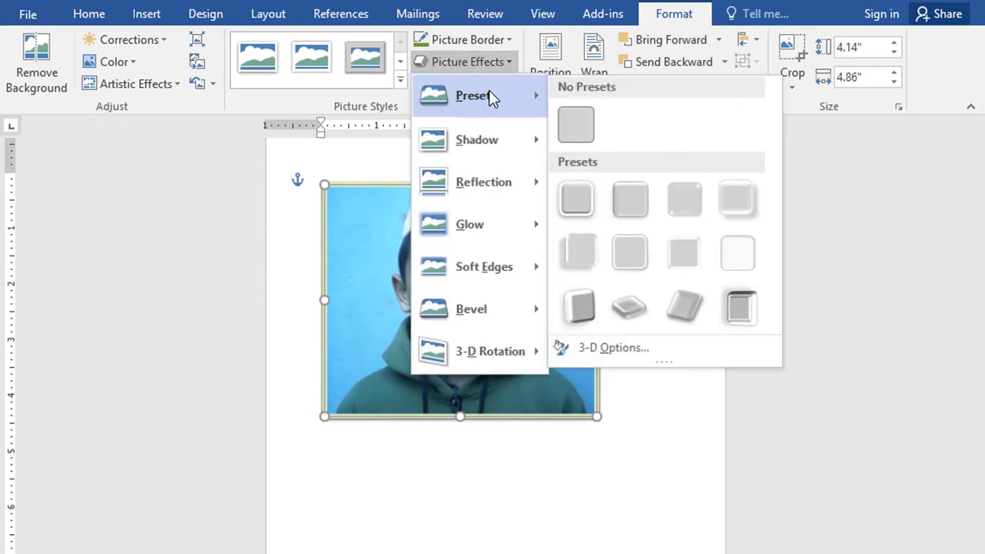
click(737, 201)
click(551, 534)
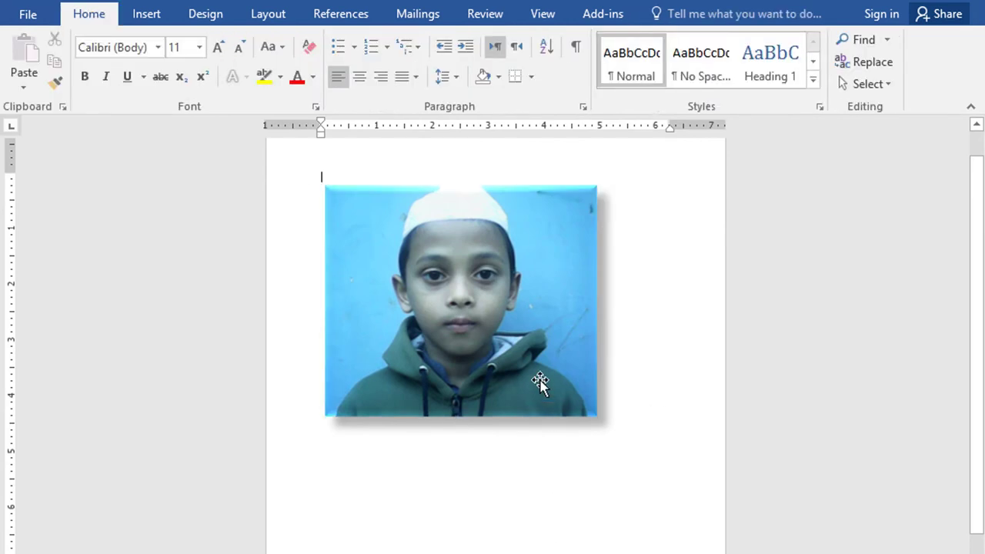
- Try the perspective preset effect with a thick bright side edge on the picture, and revert it
click(540, 383)
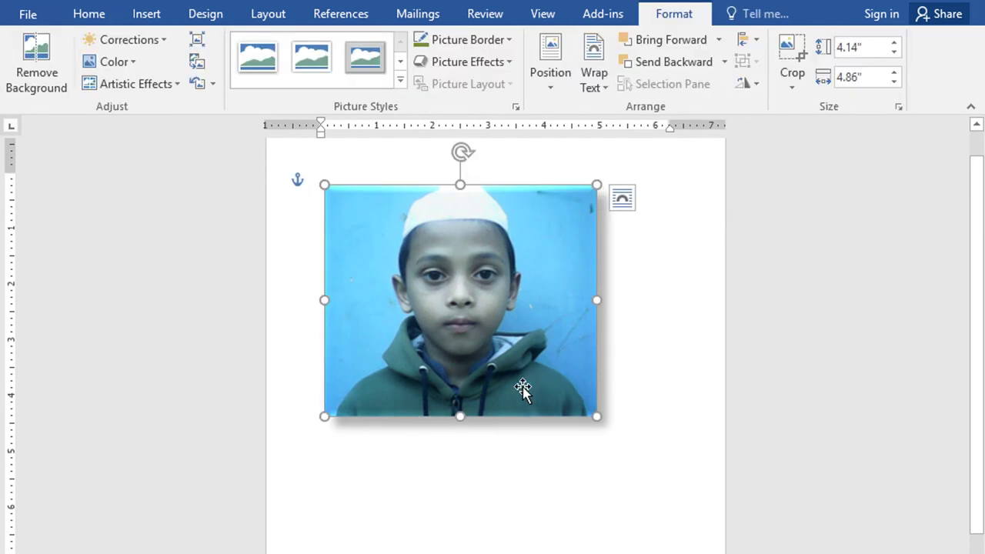
click(466, 62)
mouse_move(476, 108)
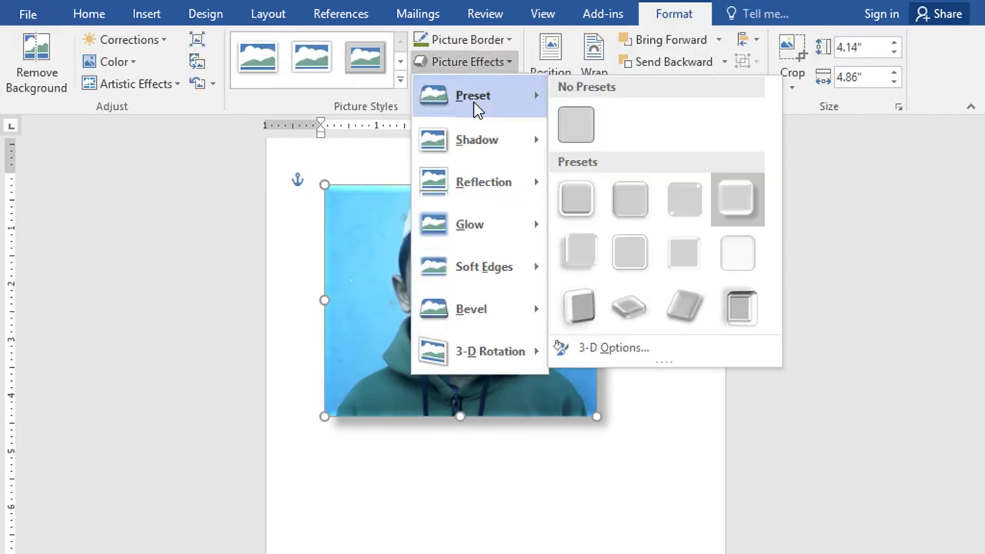
click(737, 315)
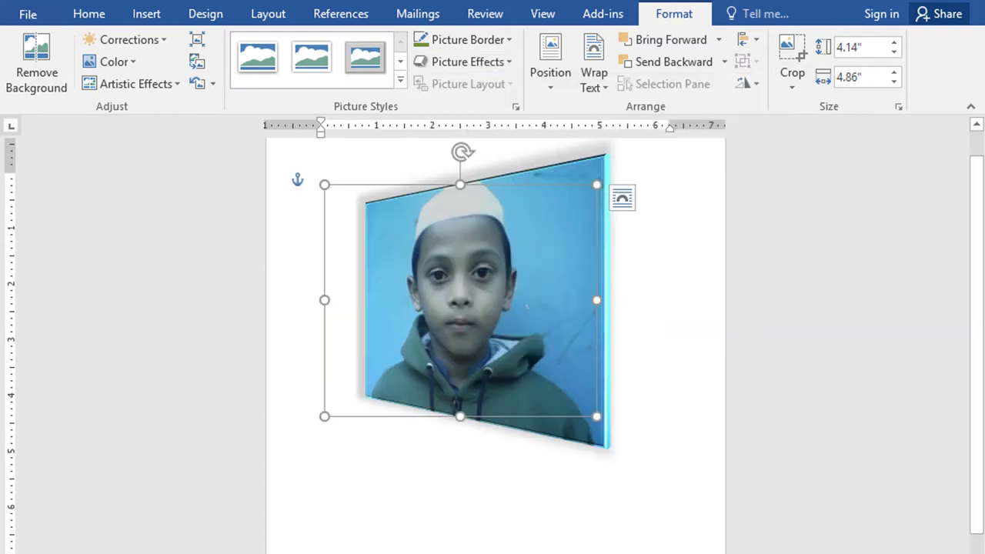
click(510, 66)
mouse_move(534, 98)
click(600, 131)
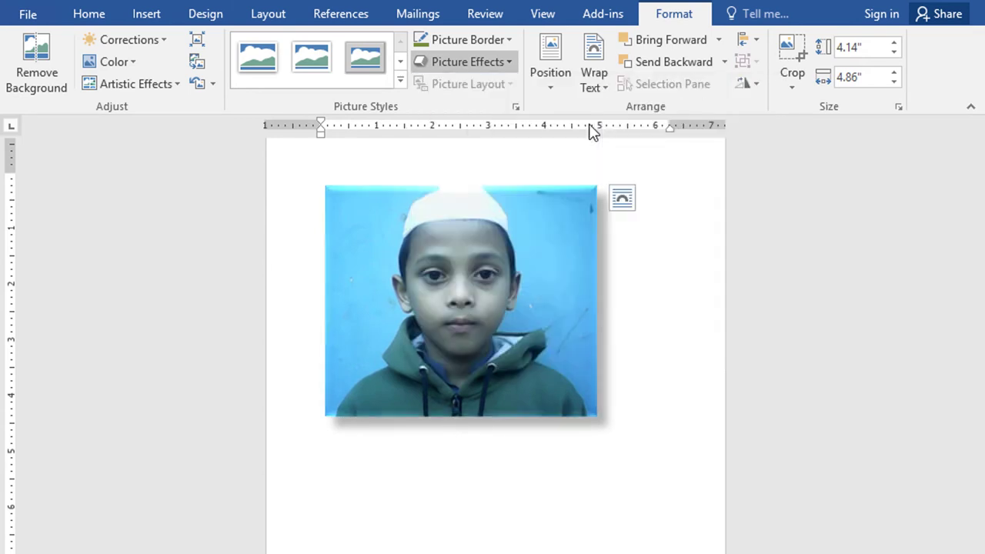
- Set the picture's shadow effect to No Shadow and deselect the picture
click(467, 61)
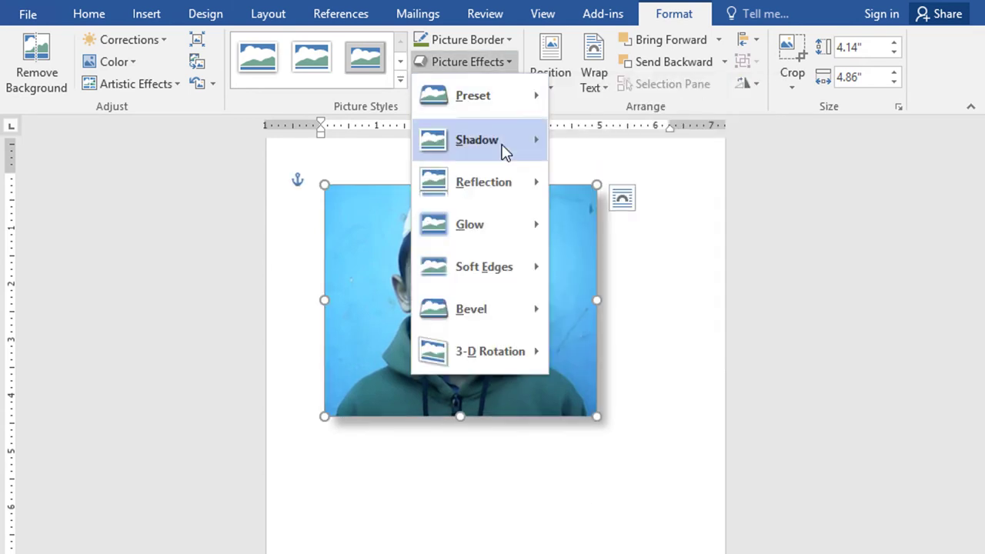
mouse_move(505, 152)
click(577, 164)
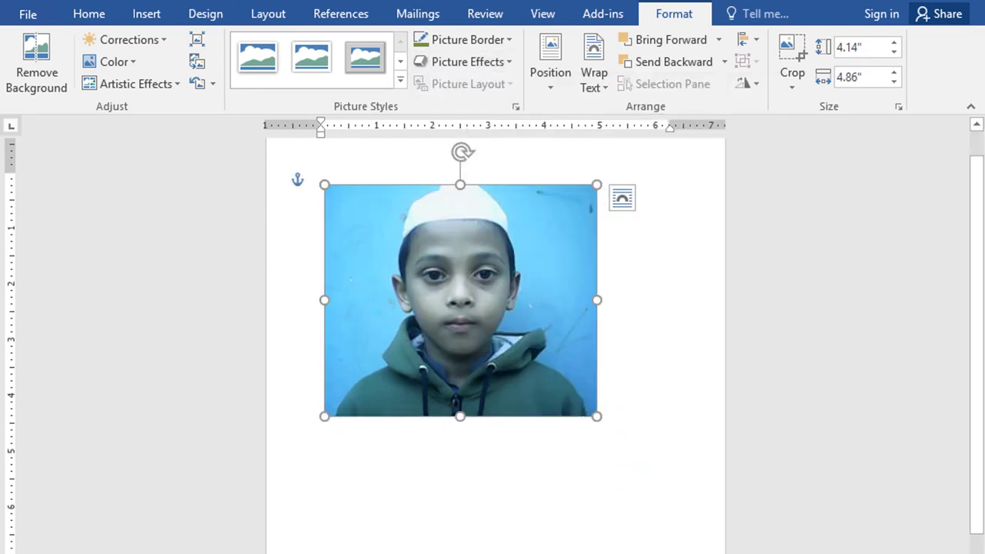
click(654, 419)
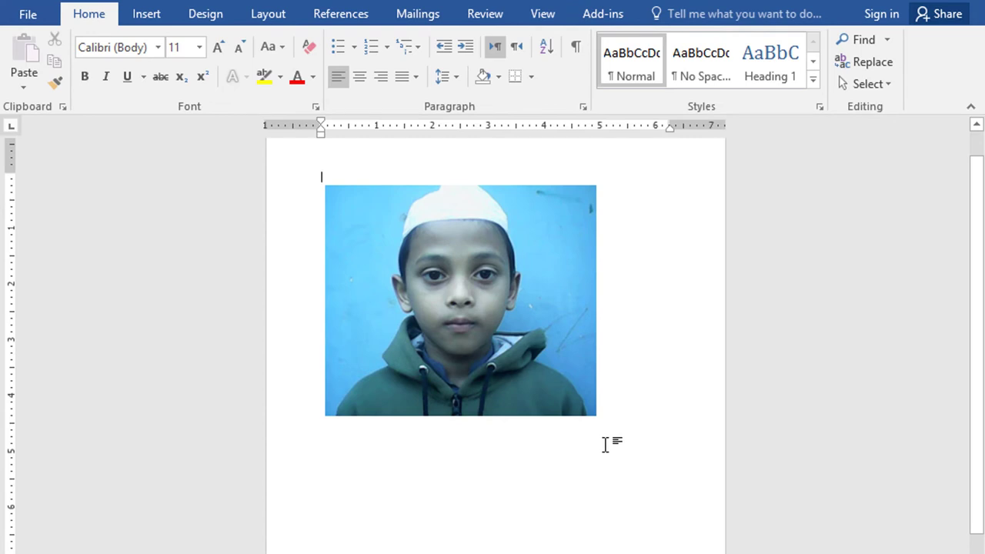
- Move the picture slightly down and right on the page and apply the first inner shadow in the third row
mouse_move(539, 391)
mouse_down()
mouse_move(559, 403)
mouse_move(551, 396)
mouse_up()
double_click(550, 397)
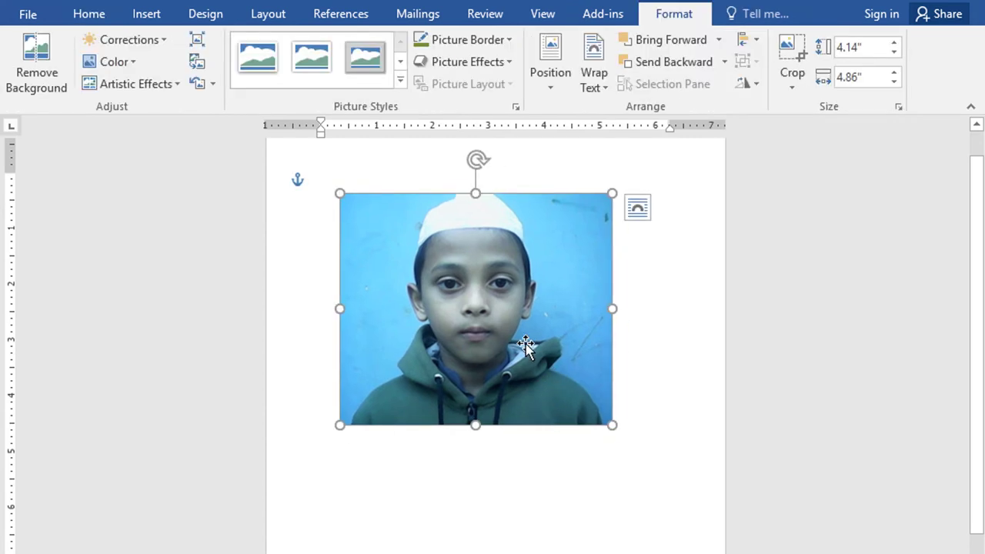
click(502, 66)
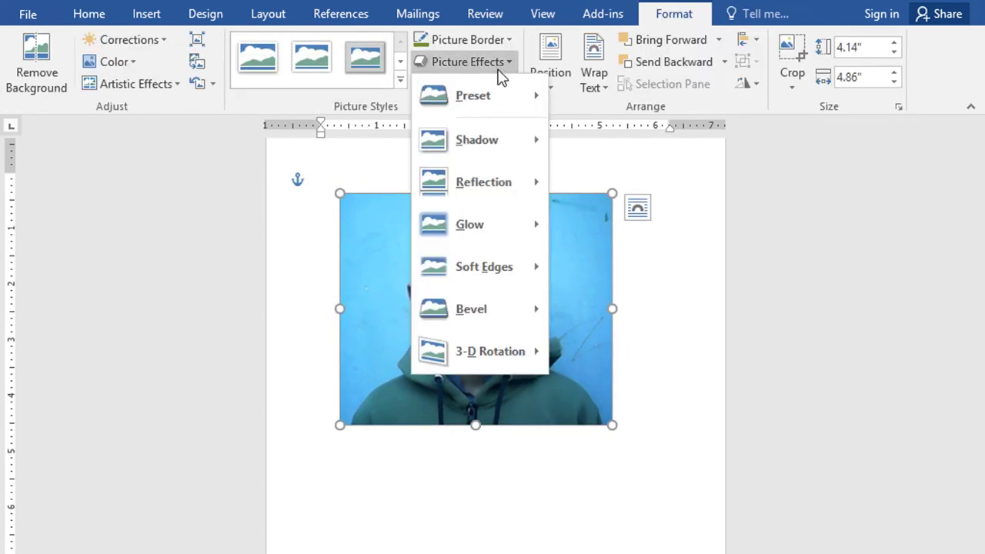
mouse_move(492, 137)
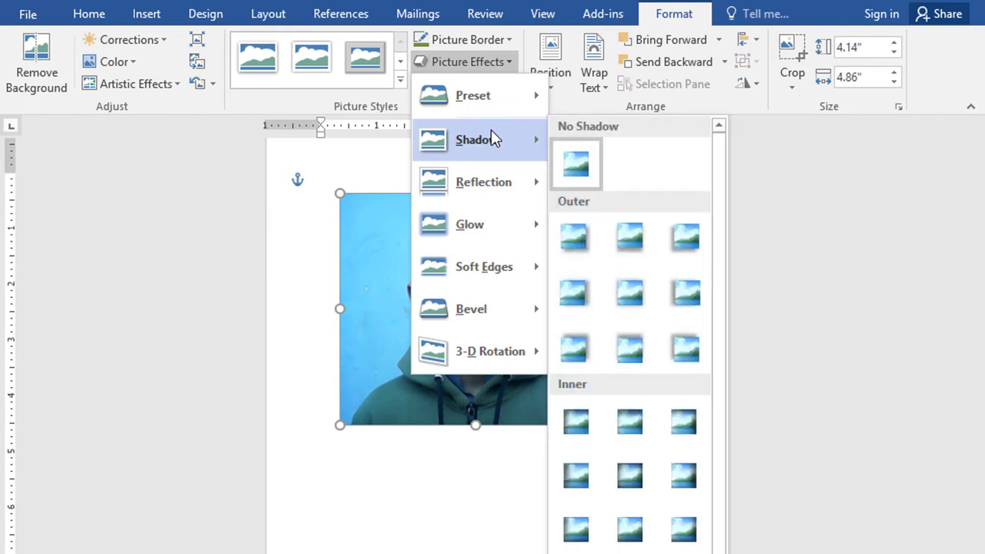
click(584, 248)
double_click(567, 402)
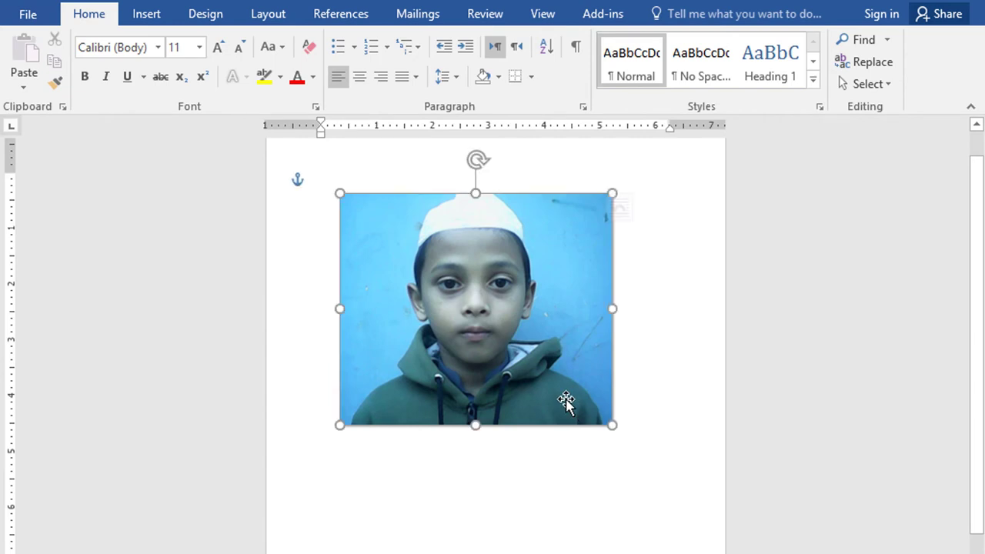
- Give the picture a custom outer shadow with 74% transparency, 10 pt blur, 36° angle and 24 pt distance
click(462, 62)
mouse_move(520, 150)
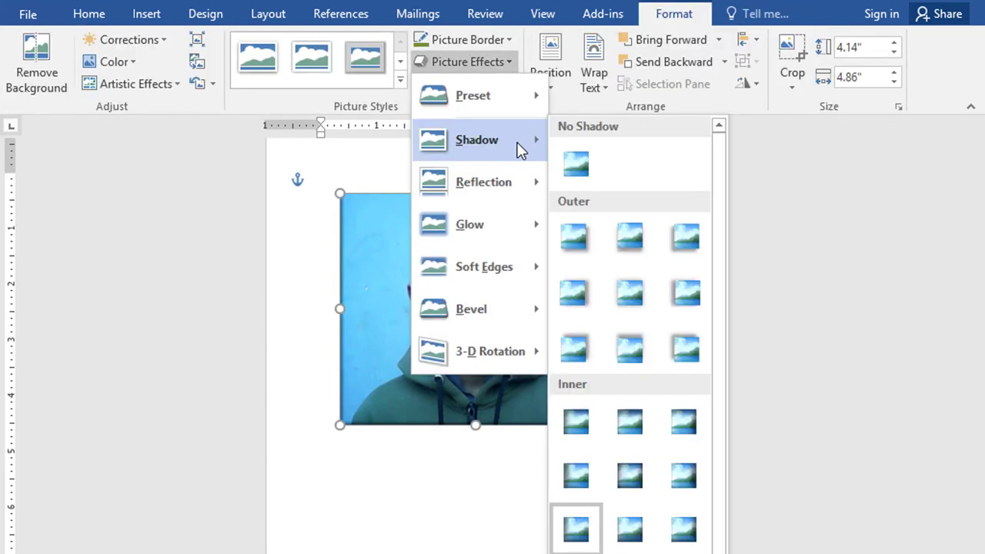
click(635, 497)
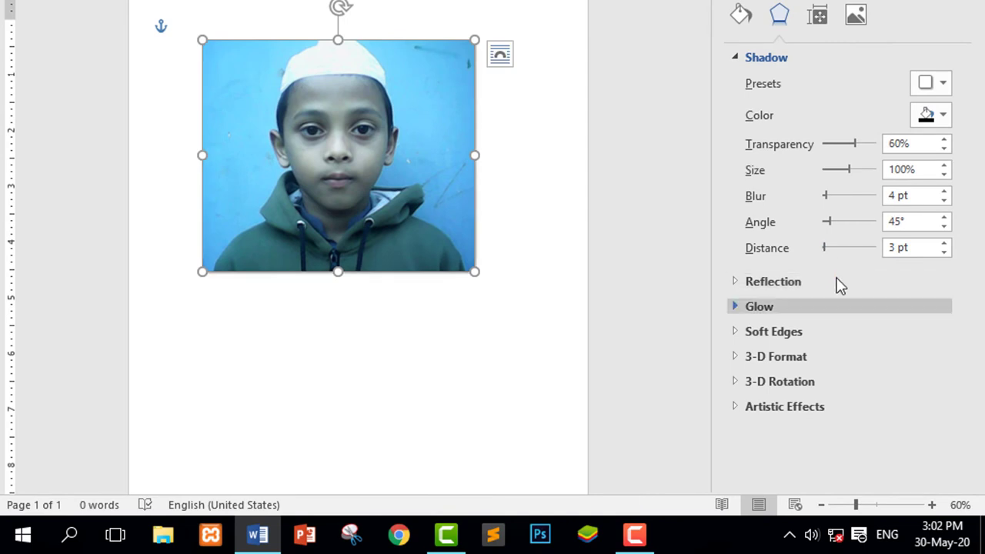
drag(824, 250, 831, 250)
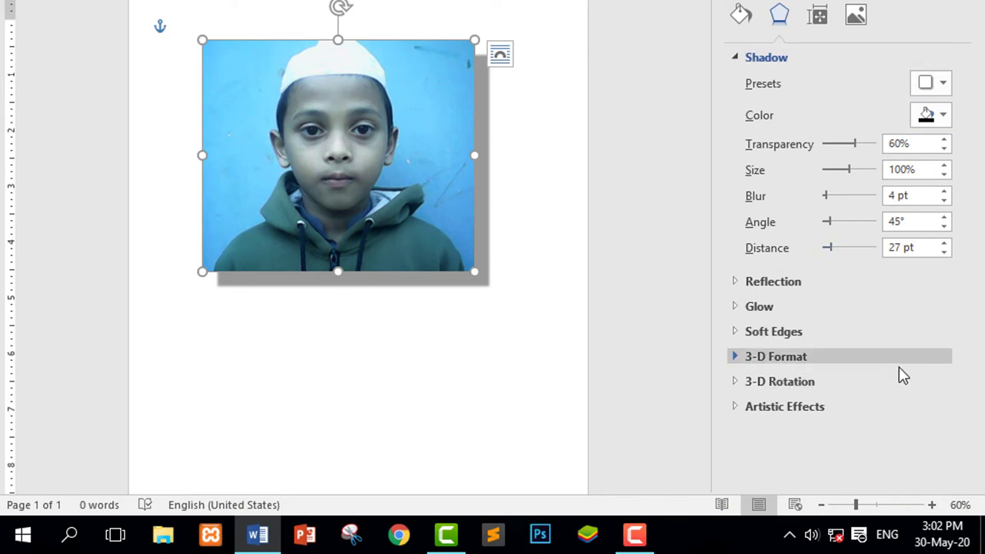
drag(852, 145, 854, 174)
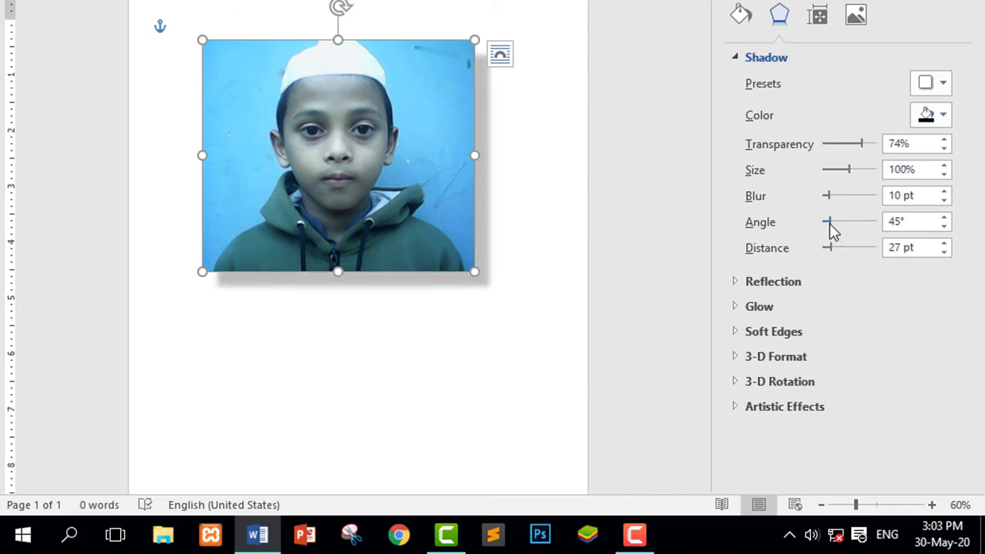
drag(830, 220, 831, 275)
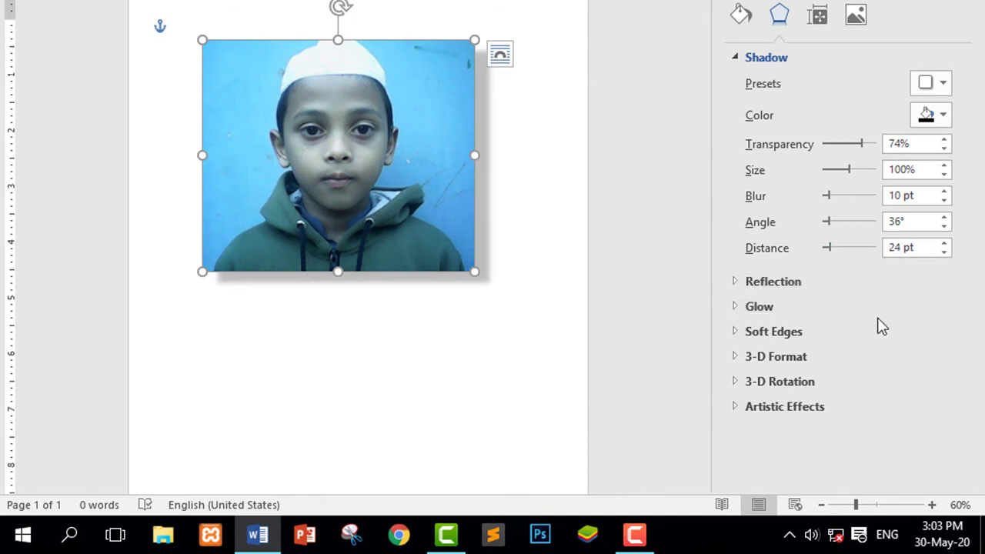
click(734, 58)
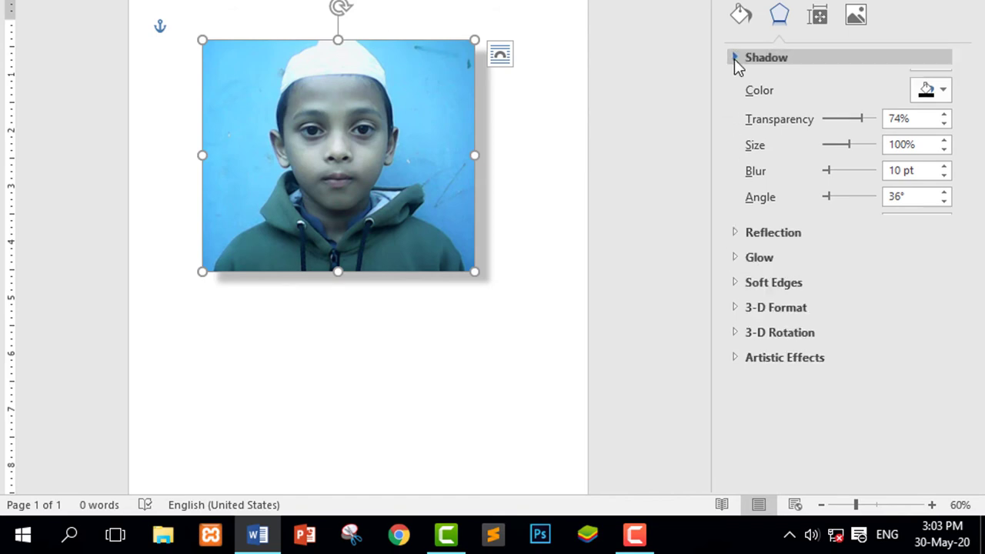
- Apply the medium reflection variation with 56% size and 4 pt distance to the picture
click(735, 83)
click(734, 95)
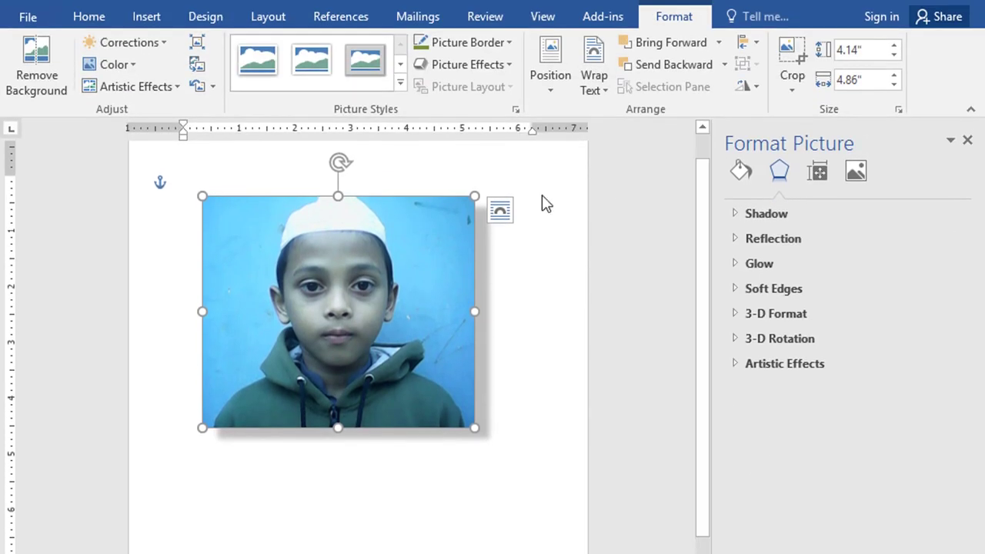
click(504, 67)
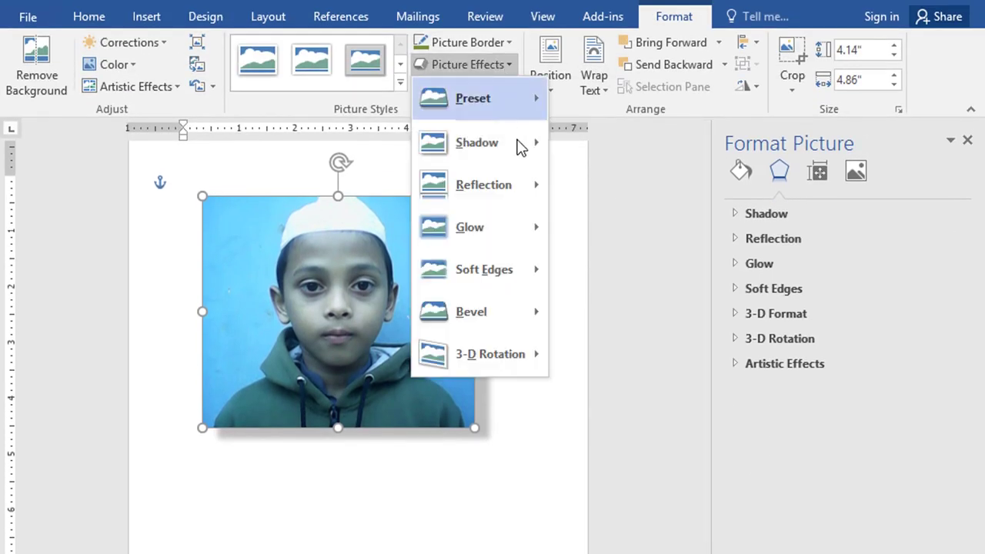
click(861, 456)
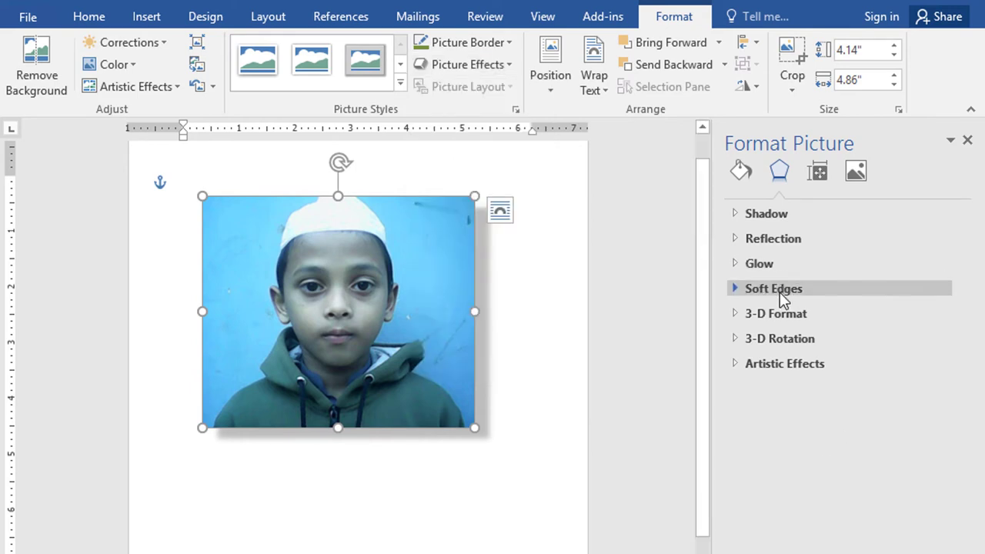
click(735, 239)
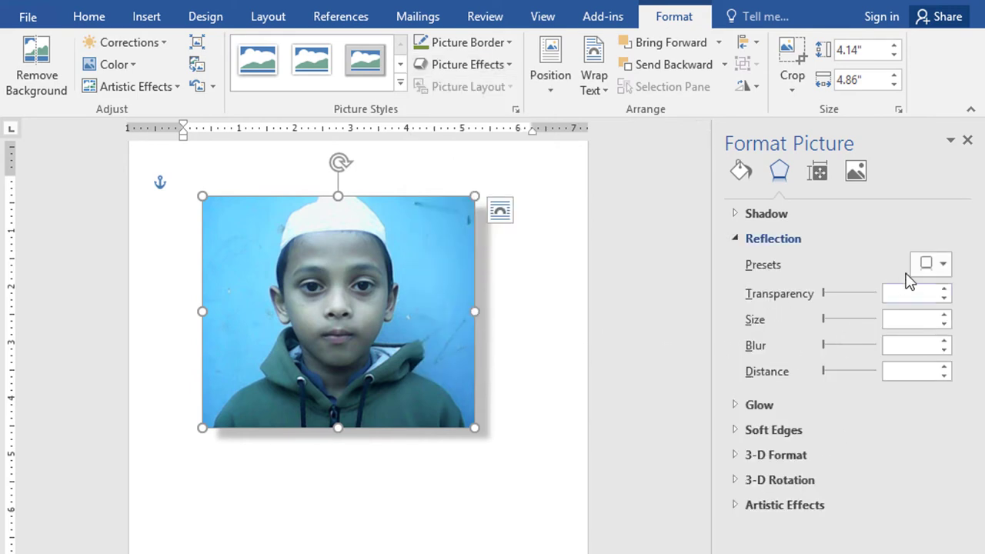
click(933, 266)
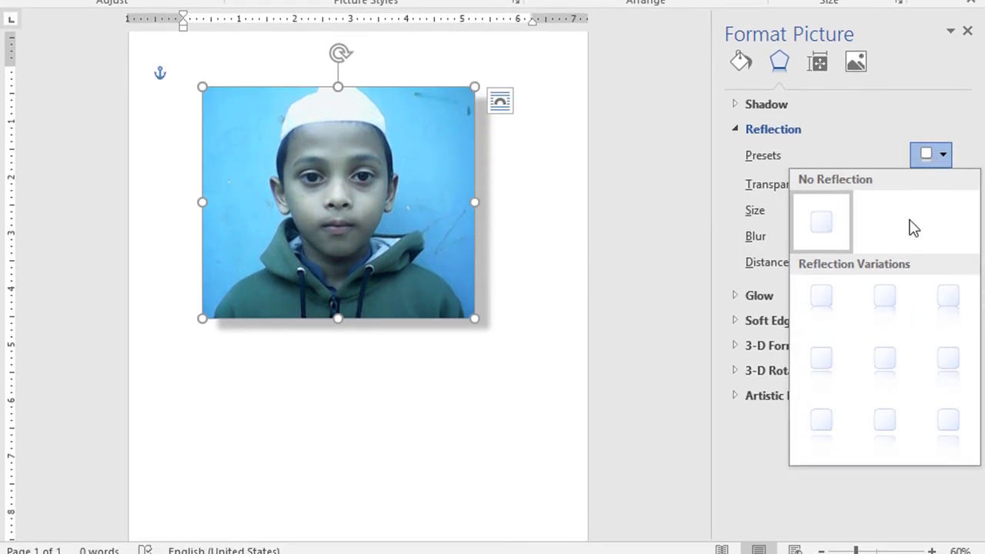
click(882, 360)
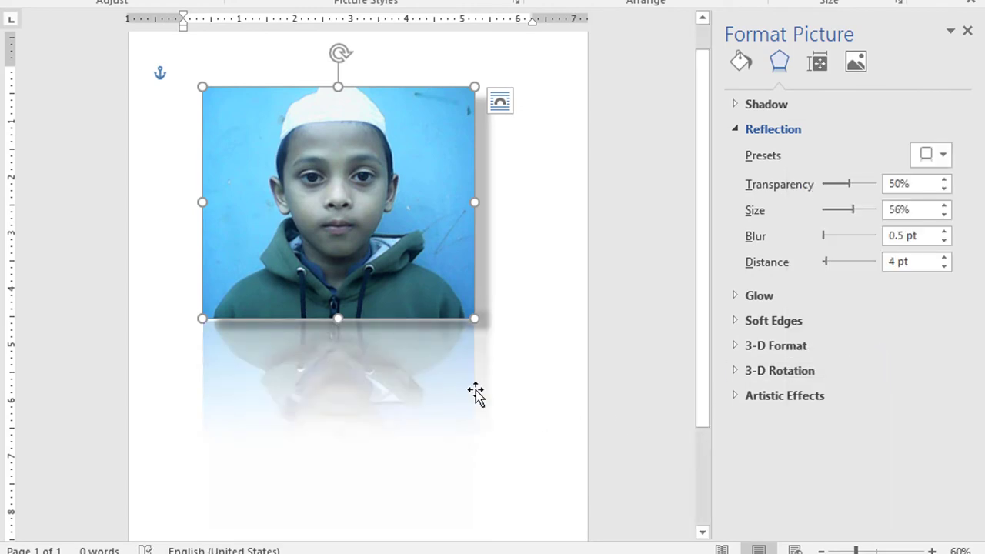
- Set the reflection's blur to 3 pt and its size to 40%
scroll(431, 413, down, 1)
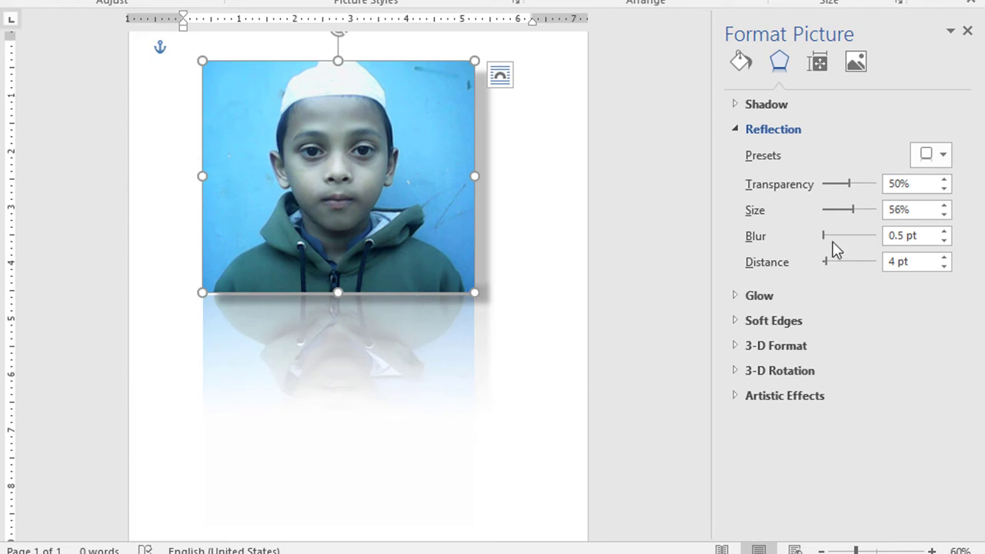
mouse_move(821, 238)
mouse_down()
mouse_move(842, 240)
mouse_move(822, 248)
mouse_up()
mouse_move(855, 213)
mouse_down()
mouse_move(877, 216)
mouse_move(845, 229)
mouse_up()
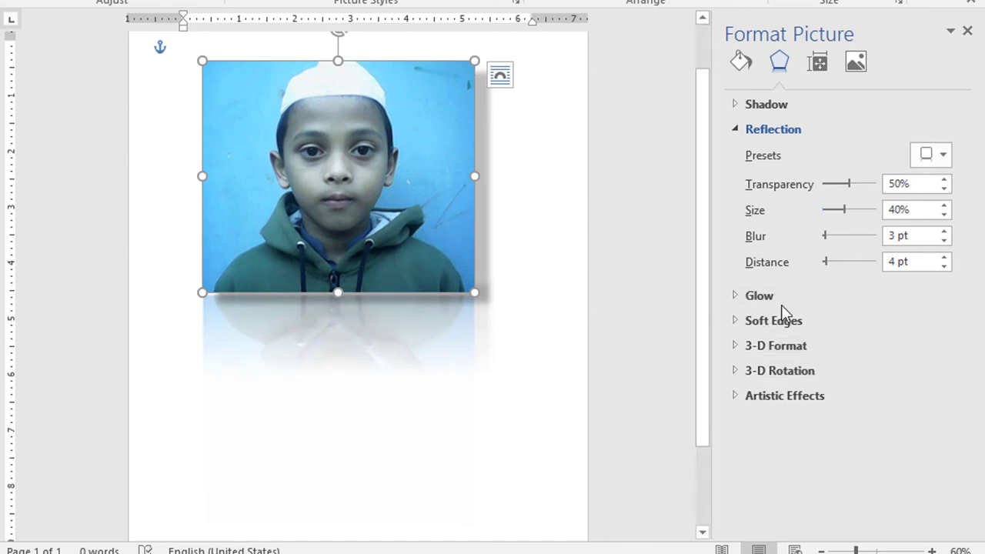
- Increase the reflection's distance to 30 pt and bring it back down to 12 pt
drag(827, 269, 839, 266)
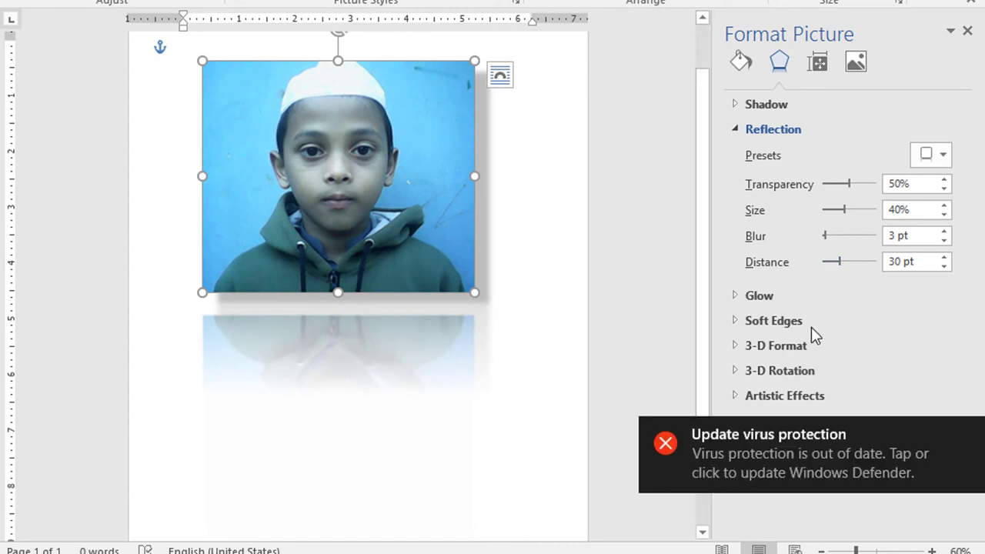
drag(838, 262, 827, 262)
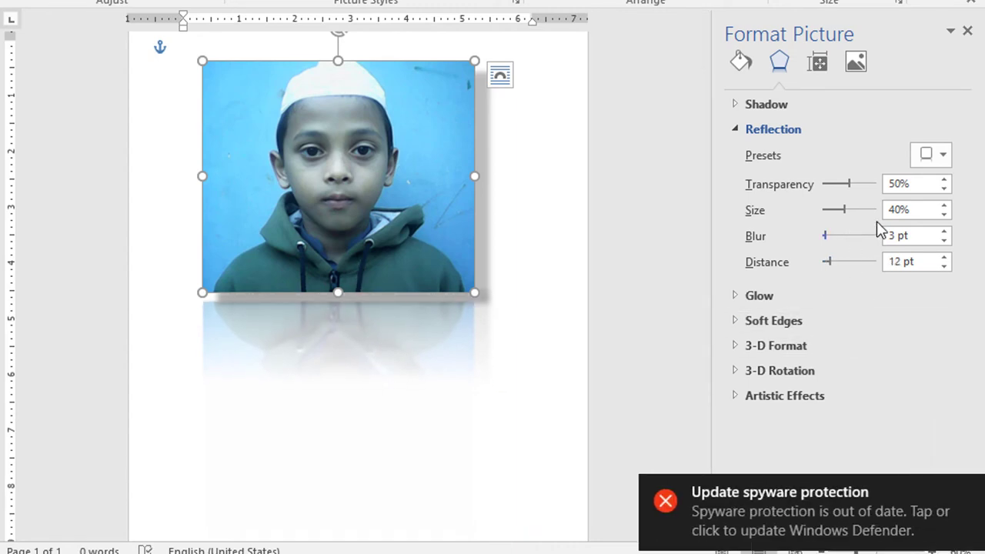
- Try the full reflection variation with 4 pt distance, 56% size and 26% transparency, and remove the reflection from the picture
click(941, 155)
click(949, 363)
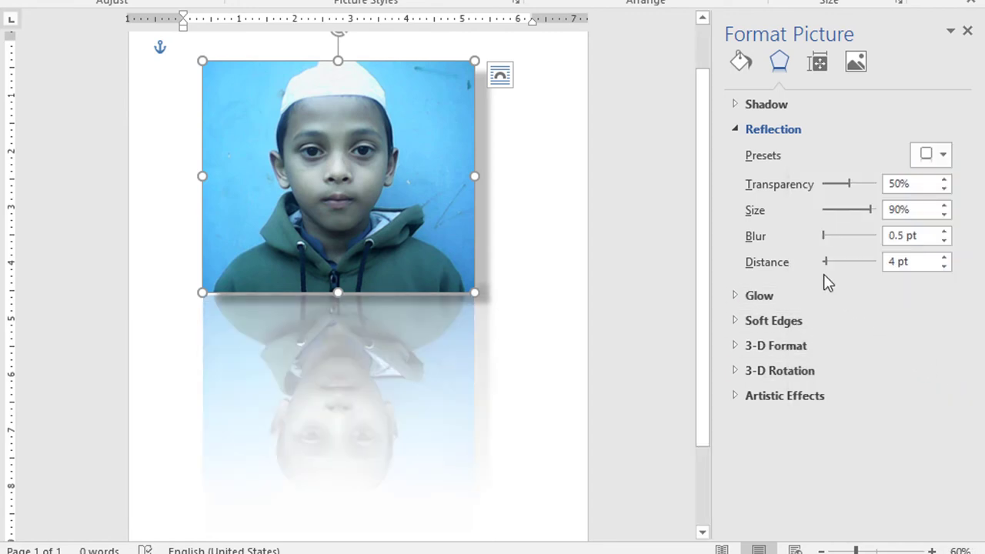
drag(870, 210, 838, 196)
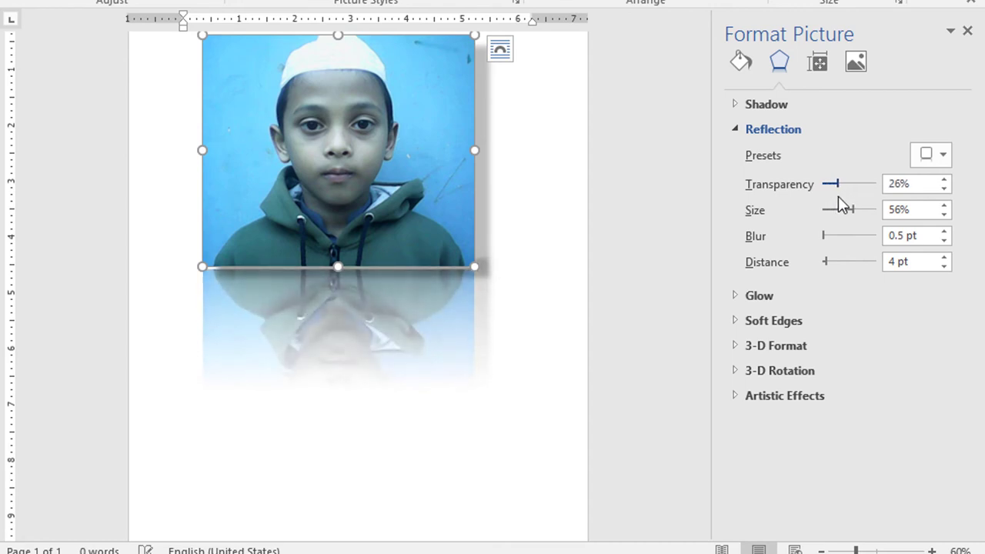
click(736, 128)
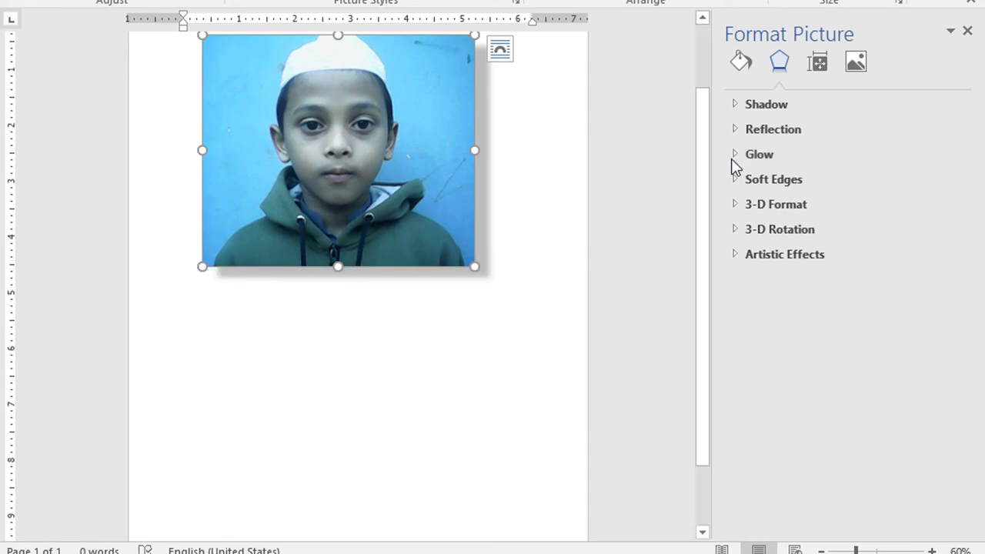
- Apply the purple 8 pt glow variation to the picture and enlarge the glow to 54 pt
click(731, 158)
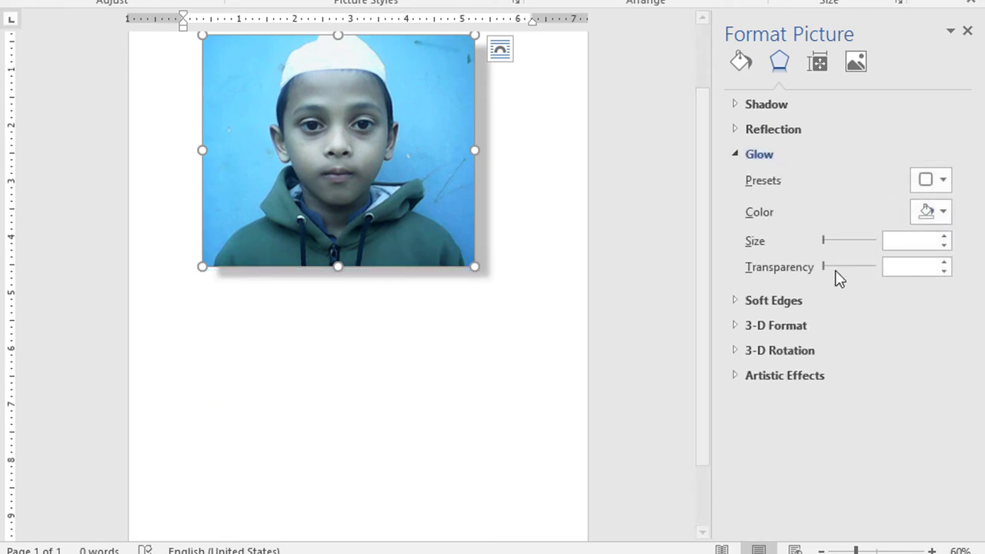
click(941, 182)
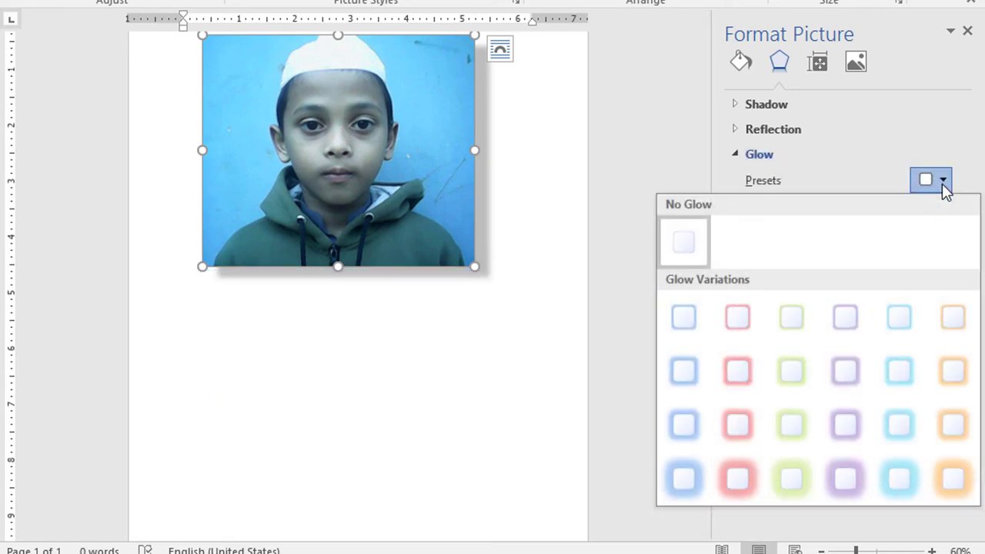
click(846, 373)
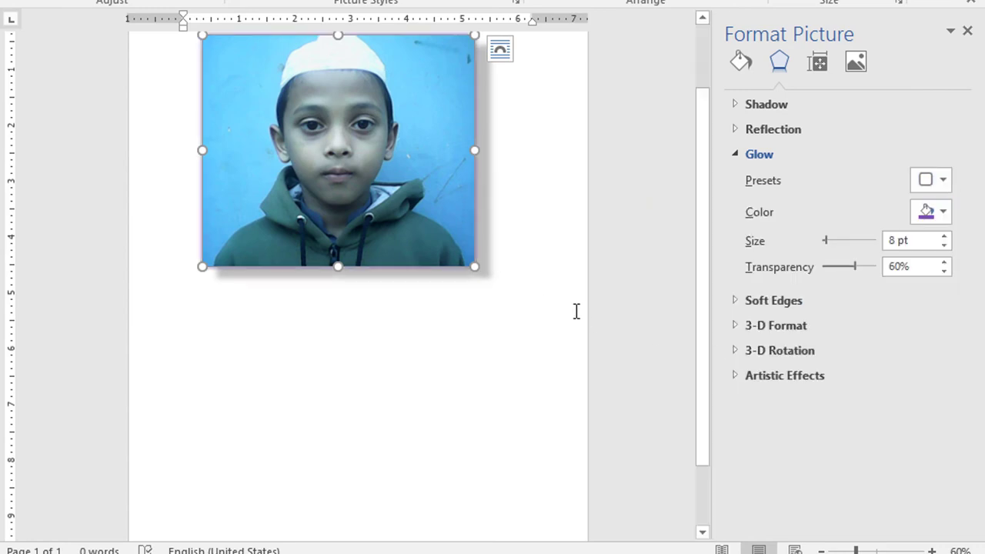
scroll(575, 310, up, 3)
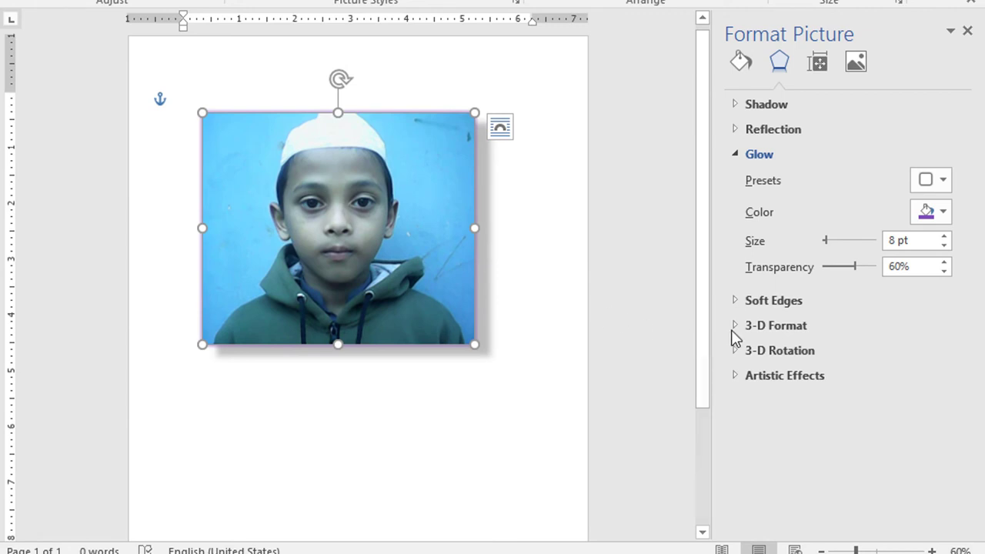
drag(829, 243, 844, 258)
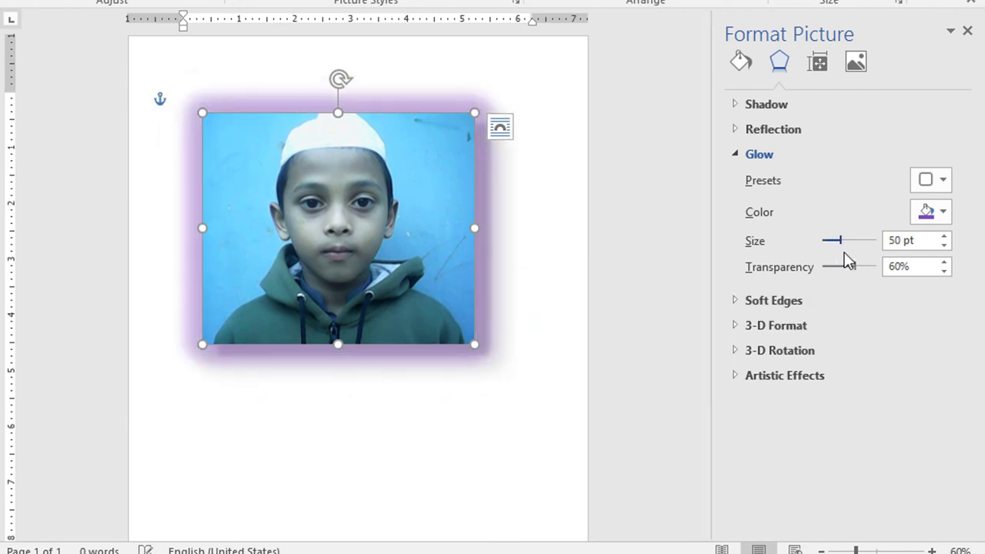
- Remove the shadow from the picture with the No Shadow preset
click(738, 109)
click(942, 130)
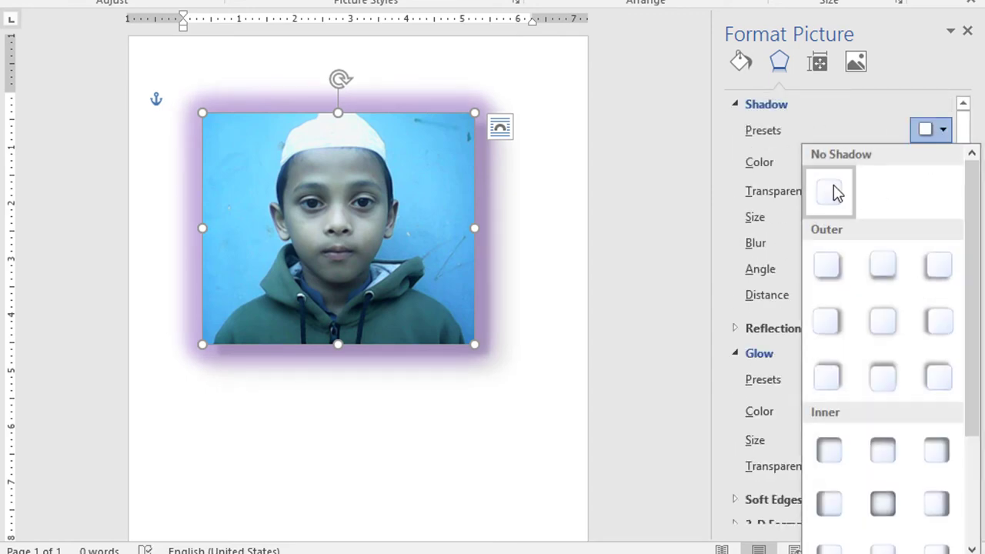
click(839, 193)
click(738, 104)
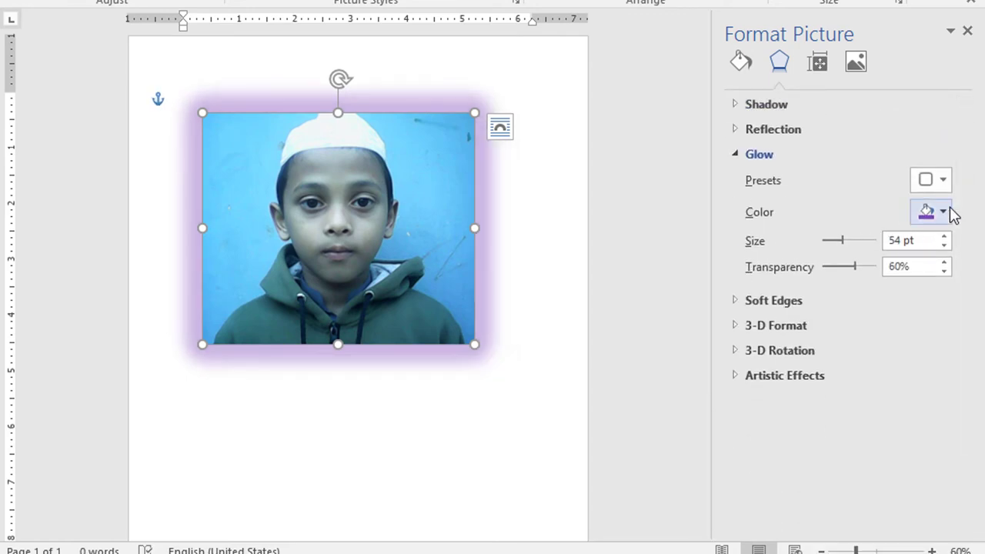
- Try a tan glow colour and change the glow to the green theme colour
click(942, 219)
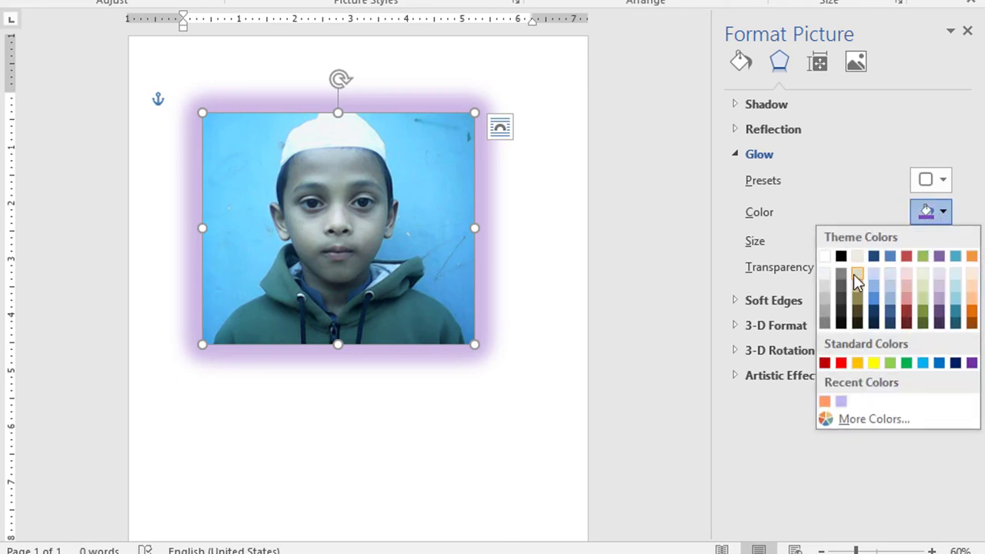
click(853, 274)
click(941, 219)
click(923, 259)
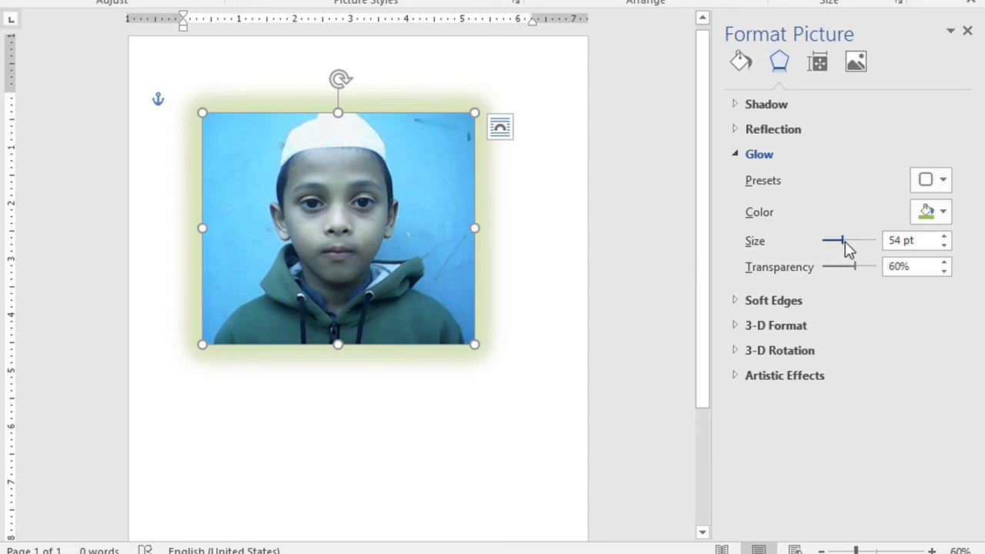
- Shrink the glow to 22 pt, enlarge it to 54 pt again and try 42% transparency
drag(844, 240, 830, 252)
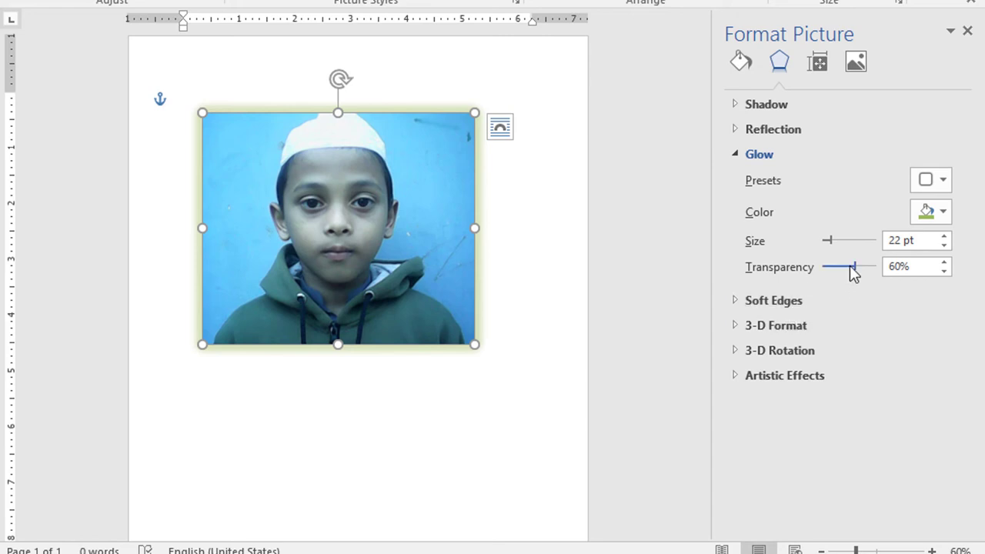
drag(834, 244, 845, 243)
mouse_move(854, 266)
mouse_down()
mouse_move(833, 282)
mouse_move(845, 282)
mouse_up()
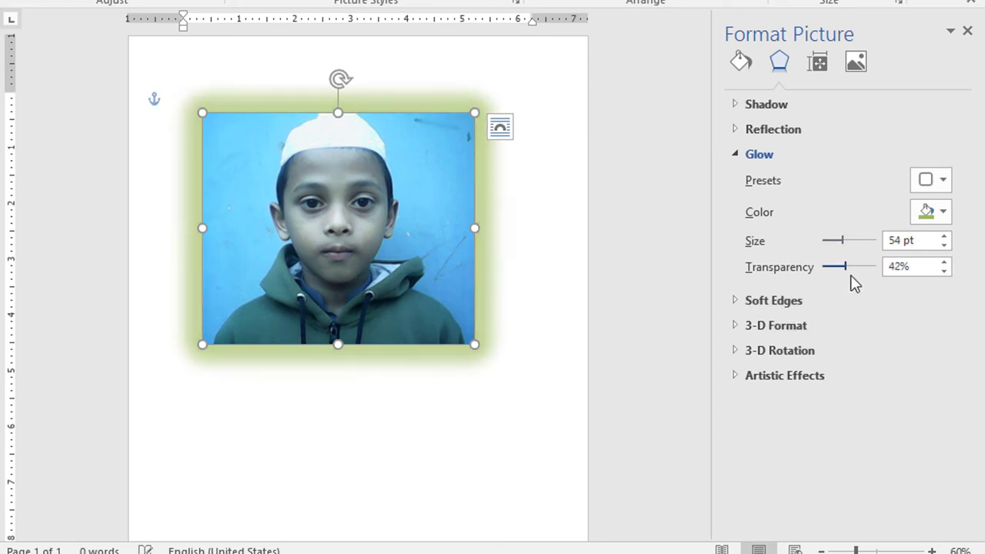
click(734, 155)
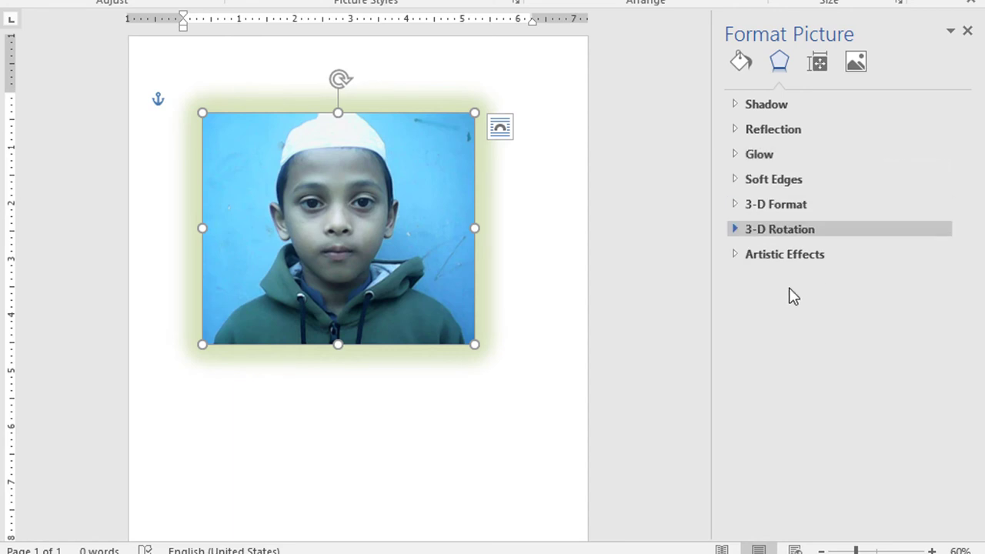
- Apply the 5 Point and 50 Point soft edges presets in turn and reduce the soft edge size to 16 pt
click(736, 181)
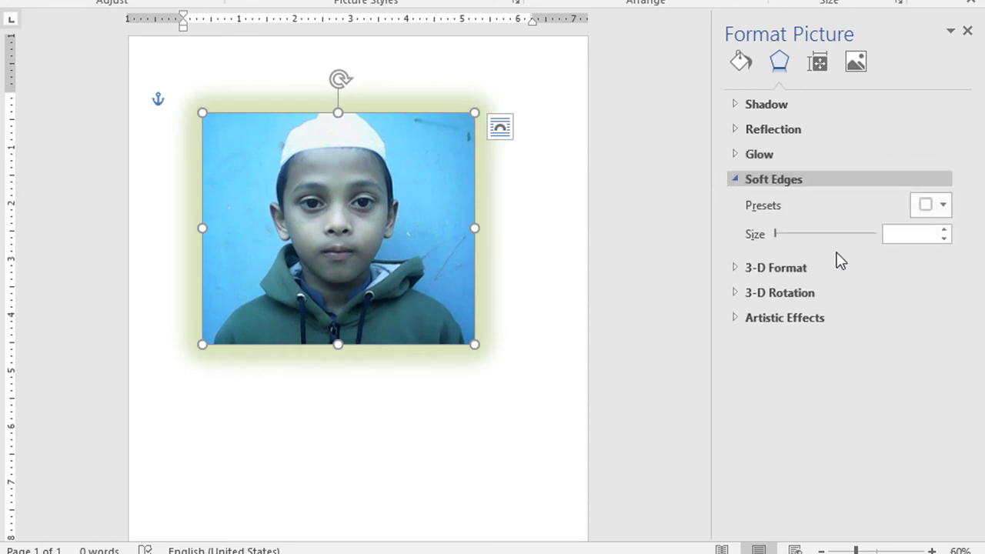
click(941, 206)
click(922, 354)
click(938, 206)
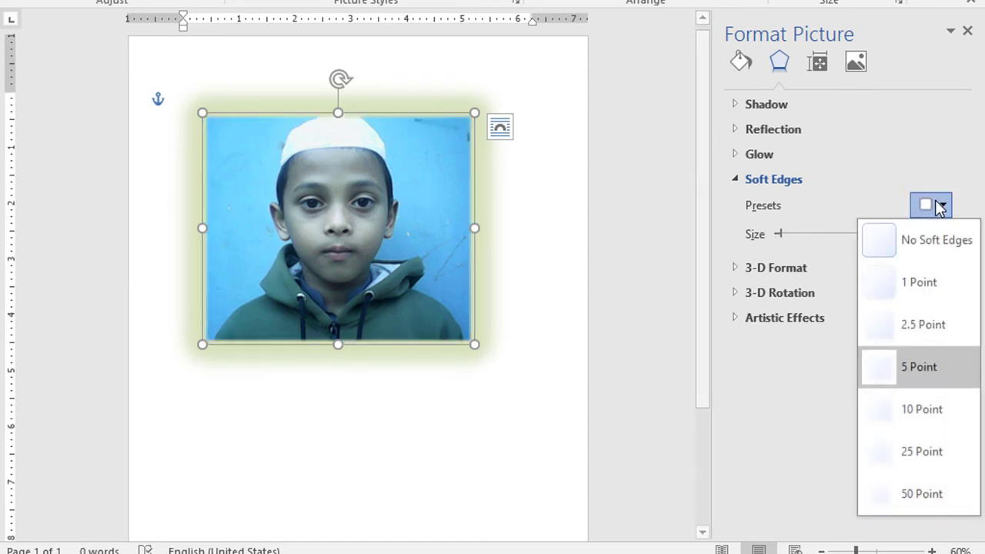
click(933, 493)
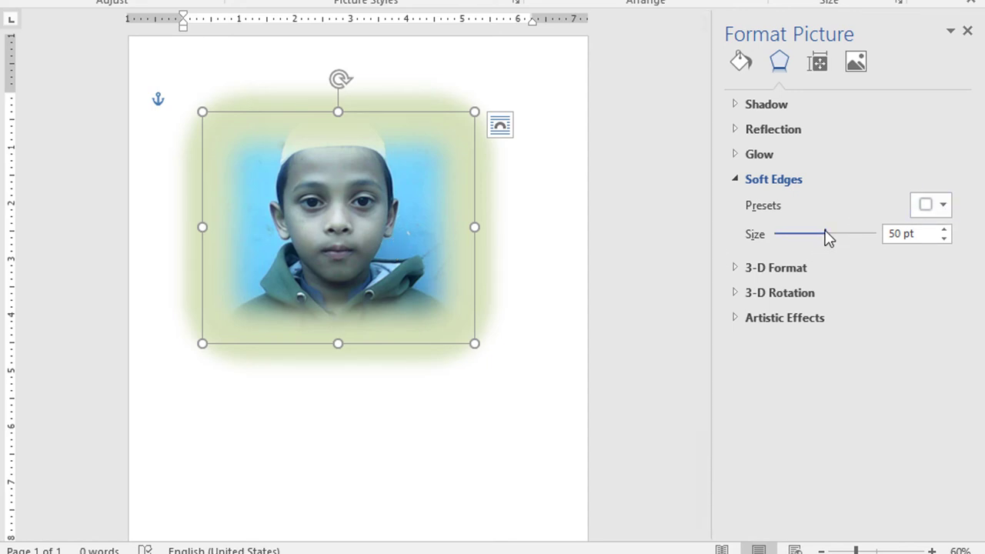
drag(825, 234, 791, 248)
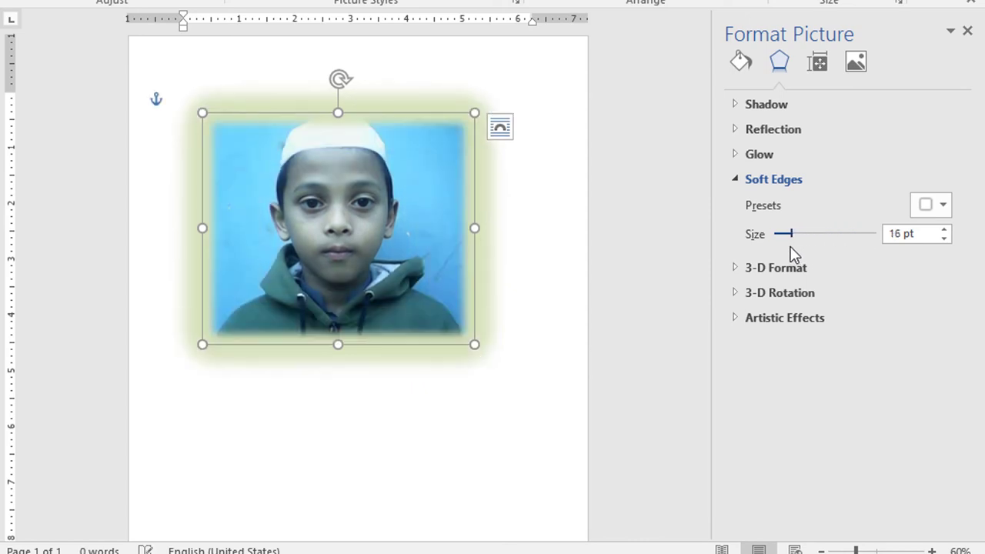
- Remove the glow from the picture with the No Glow preset
click(738, 157)
click(937, 183)
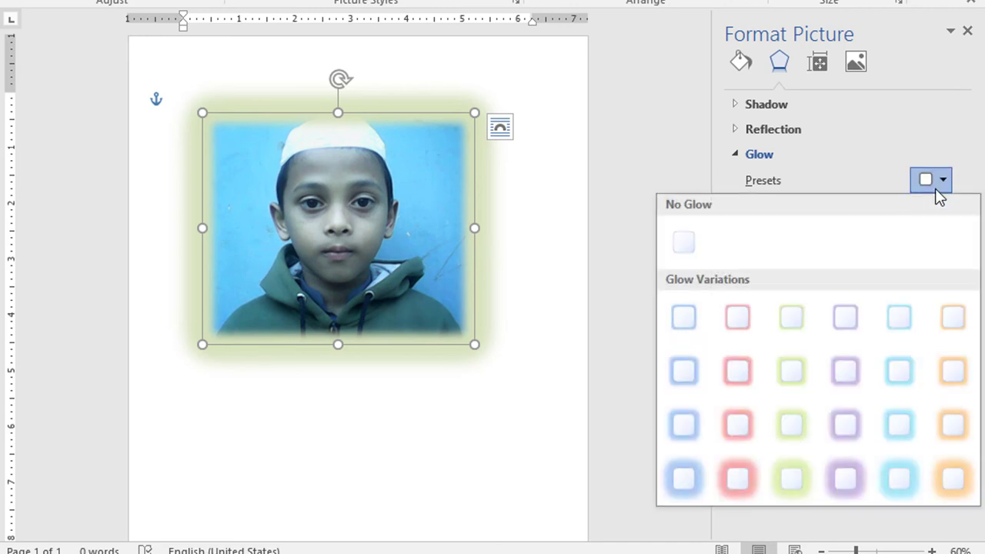
click(687, 244)
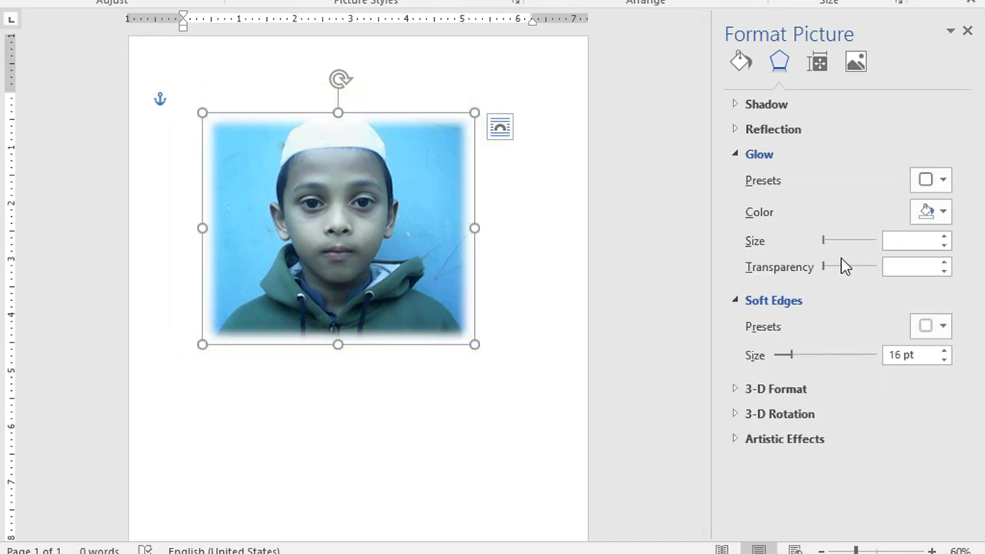
click(733, 156)
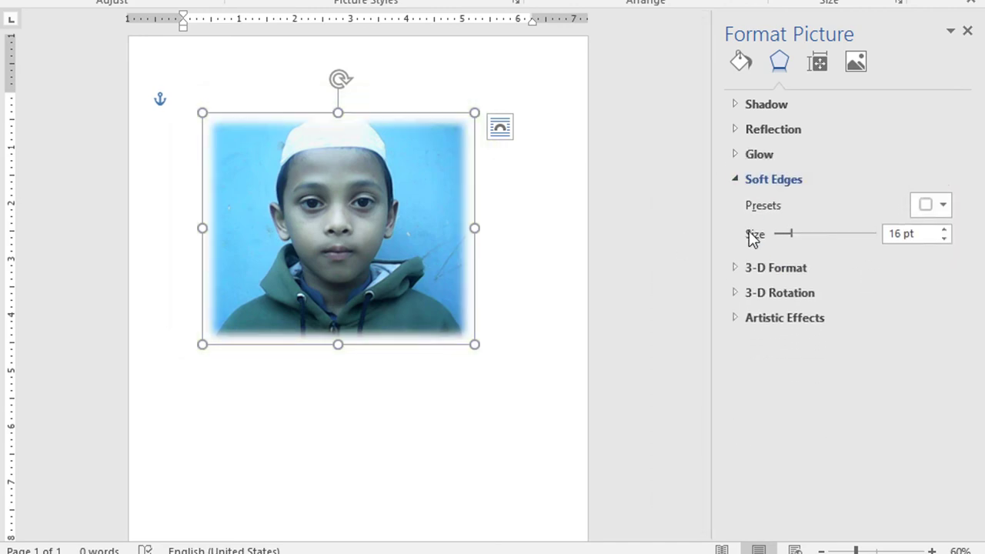
- Increase the soft edge size to 100 pt and reduce it until the picture has no soft edges
drag(793, 241, 879, 263)
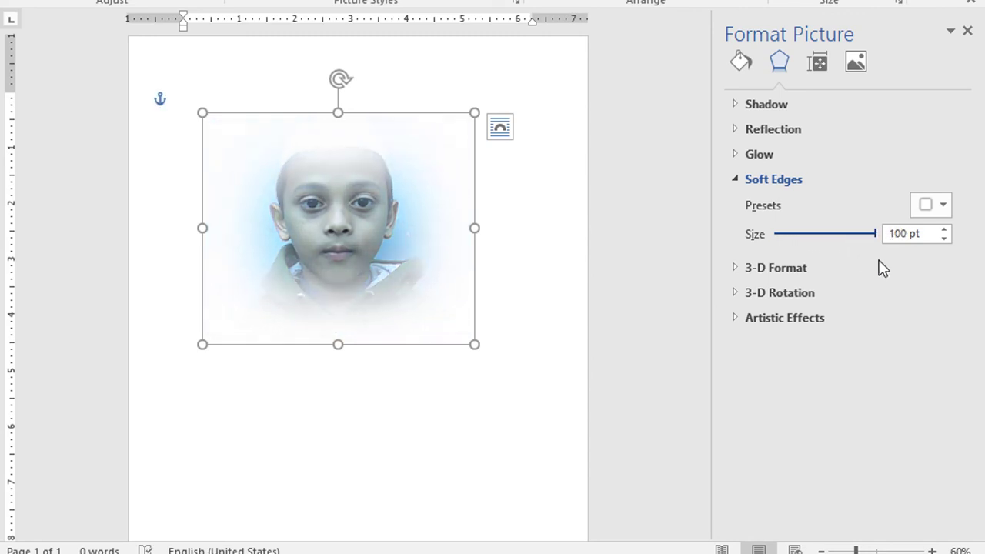
drag(883, 267, 765, 238)
click(735, 178)
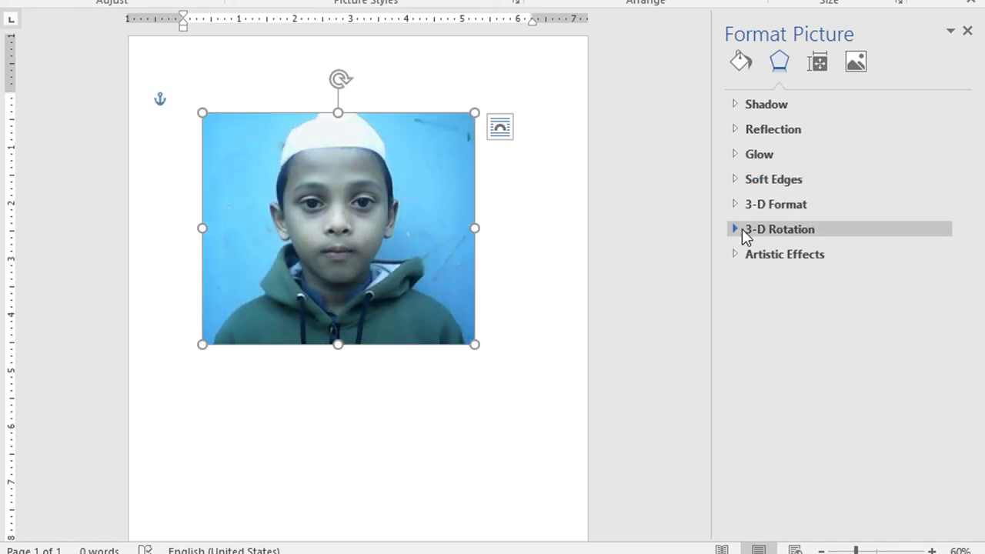
- Apply the second first-row bevel as the picture's top bevel and set its width to 17 pt
click(734, 205)
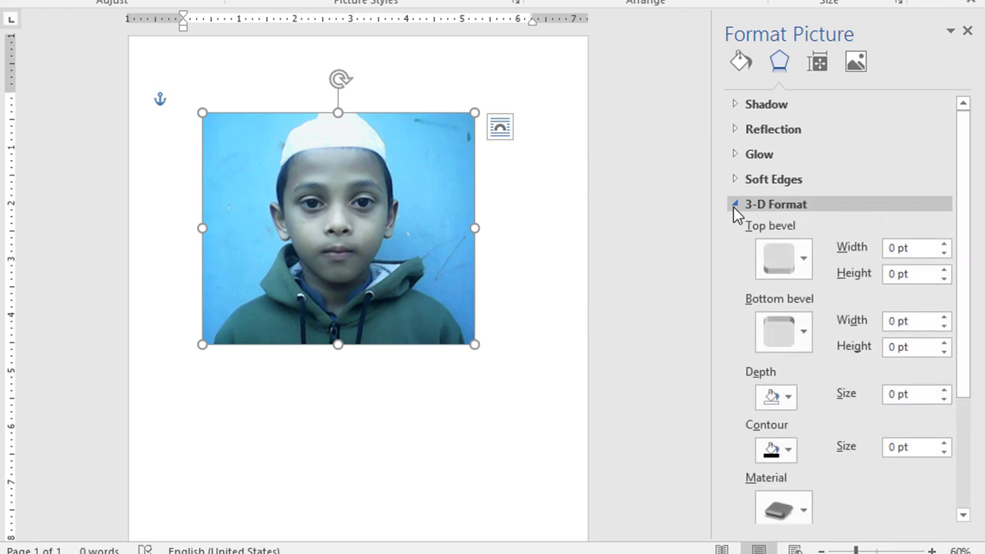
click(804, 257)
click(843, 406)
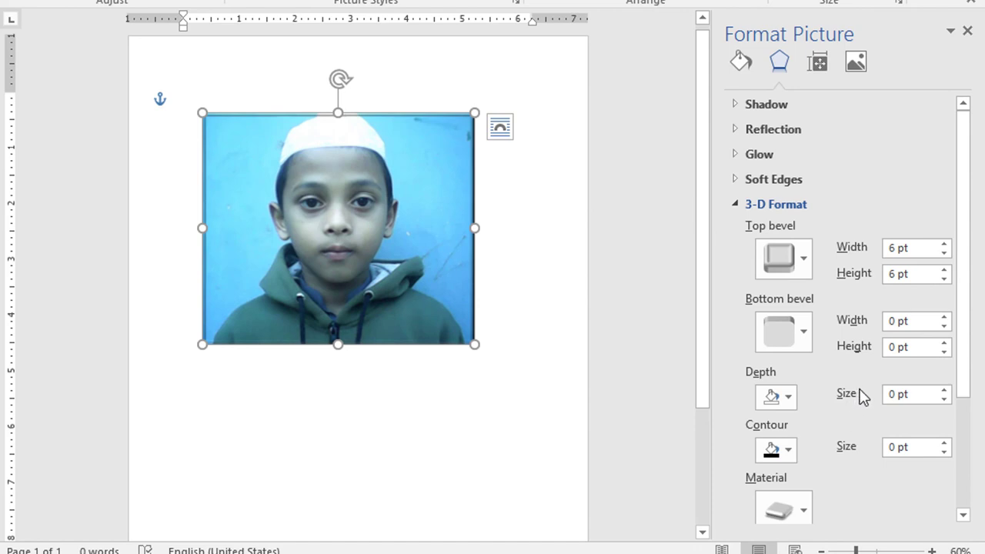
click(944, 243)
click(944, 243)
click(944, 243)
click(944, 243)
click(944, 244)
click(944, 244)
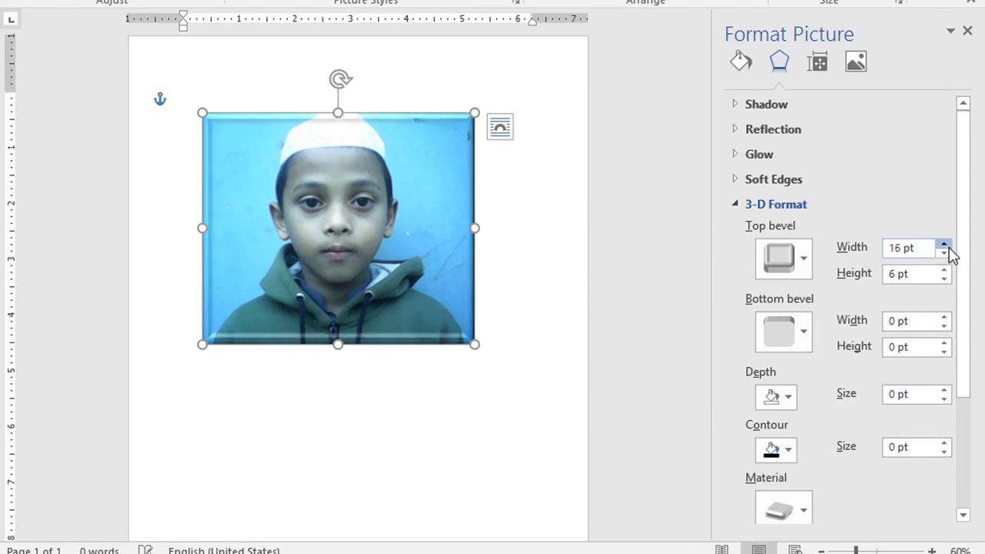
click(944, 243)
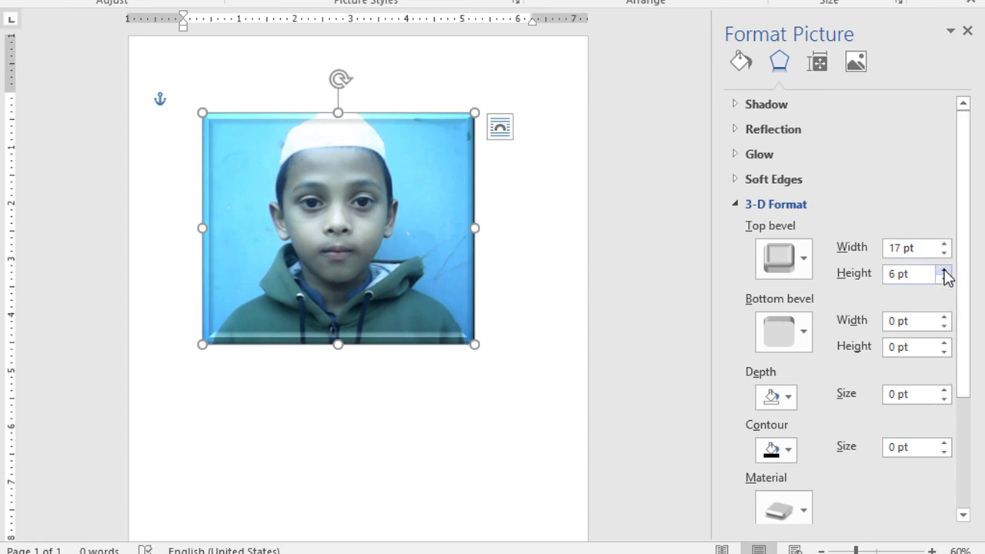
- Raise the top bevel's height to 18 pt and lower it to 13.5 pt
click(944, 269)
click(944, 269)
click(944, 270)
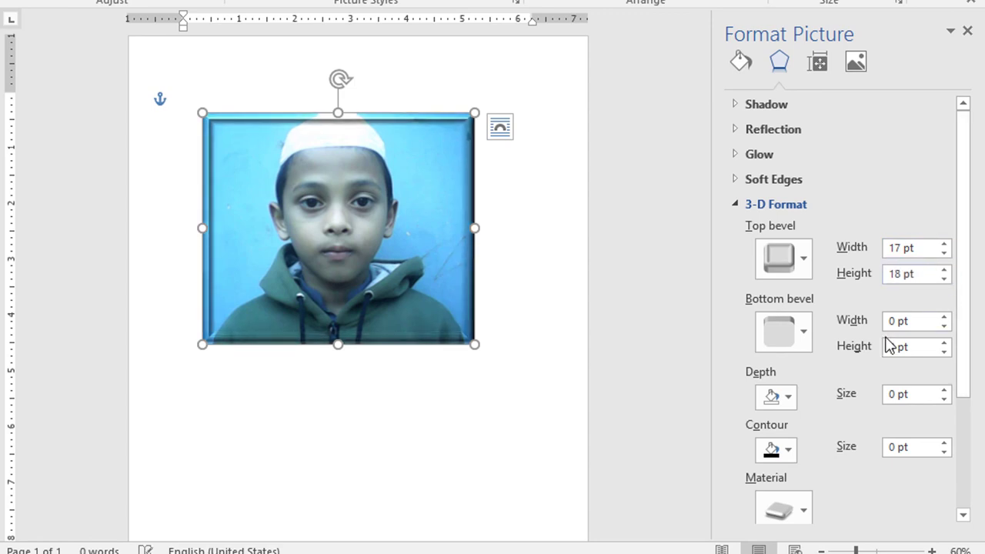
click(944, 278)
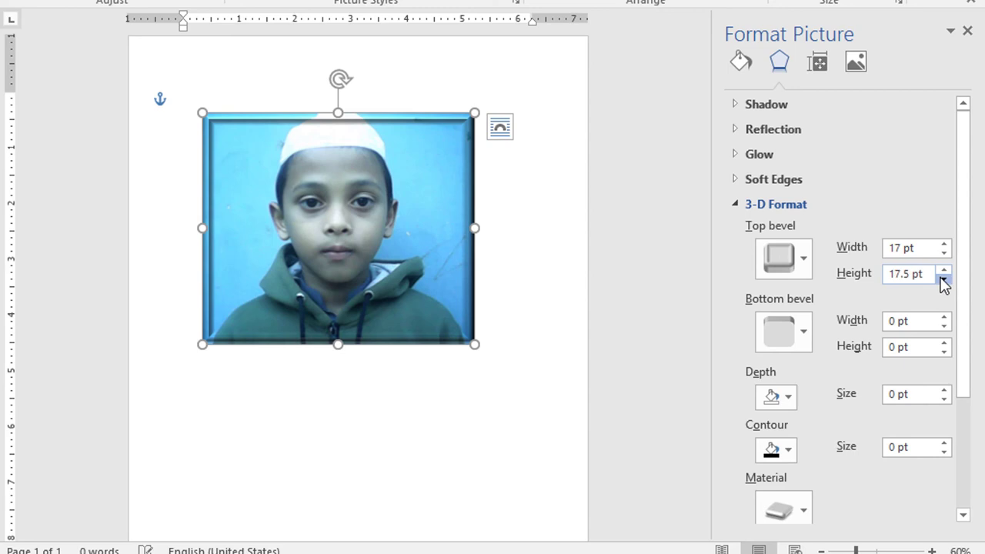
click(944, 279)
click(944, 278)
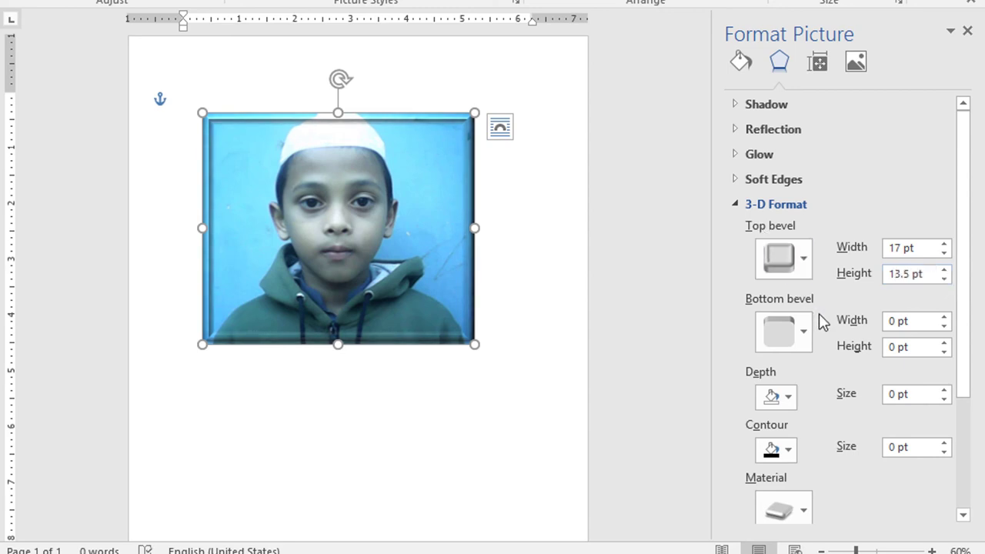
- Remove the picture's top bevel with the No Bevel preset
click(807, 262)
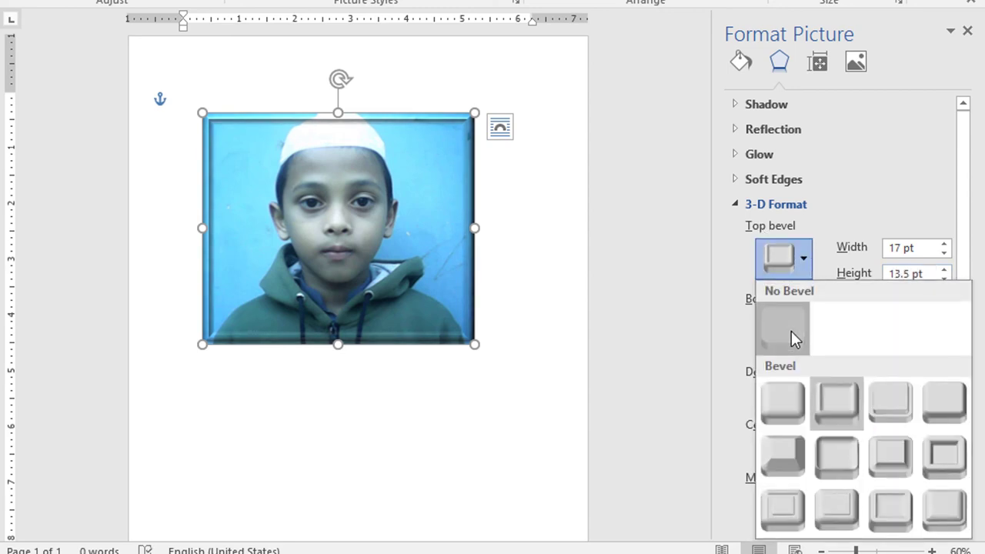
click(791, 331)
- Try the fourth second-row bevel as the picture's top bevel, with a width of 17.5 pt and a height of at least 10.5 pt
click(797, 269)
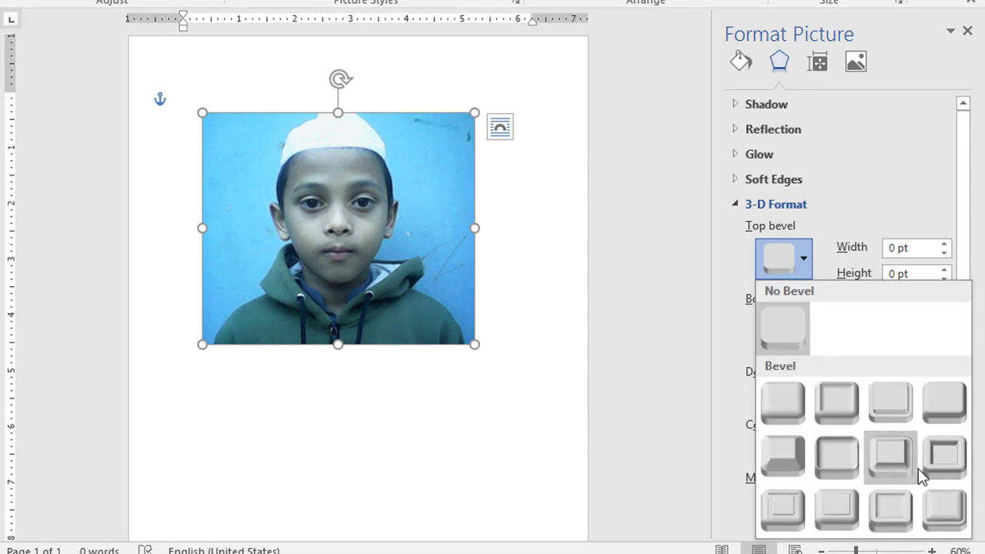
click(942, 460)
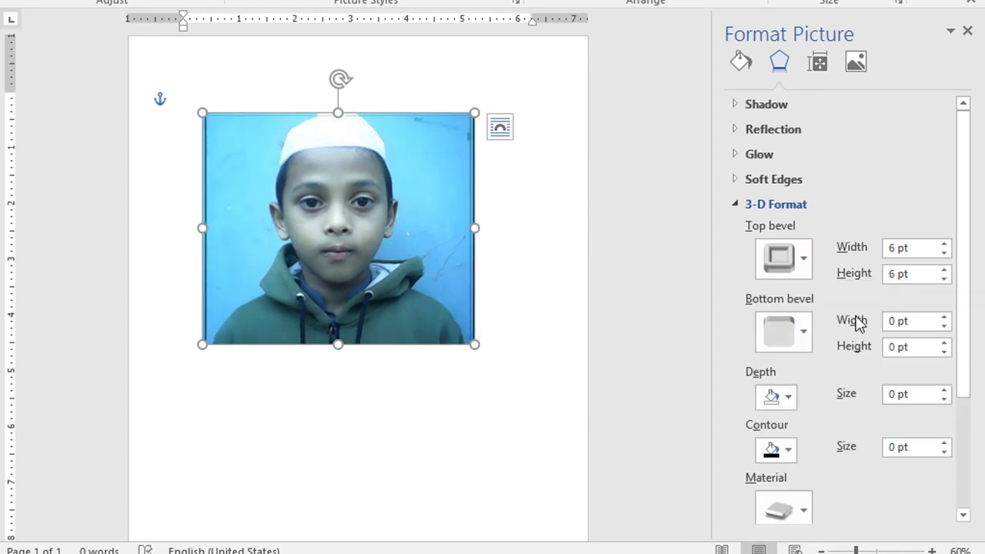
click(944, 244)
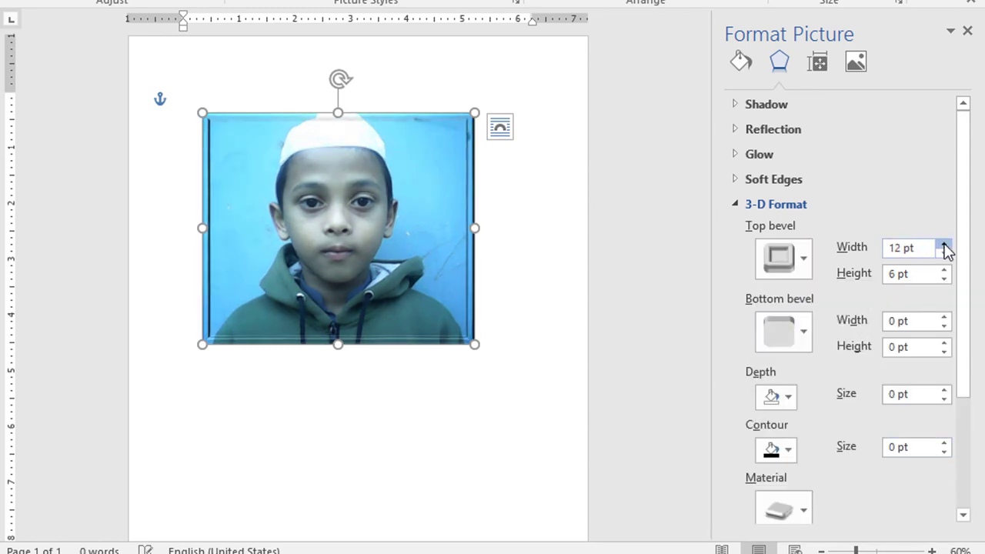
click(944, 244)
click(944, 270)
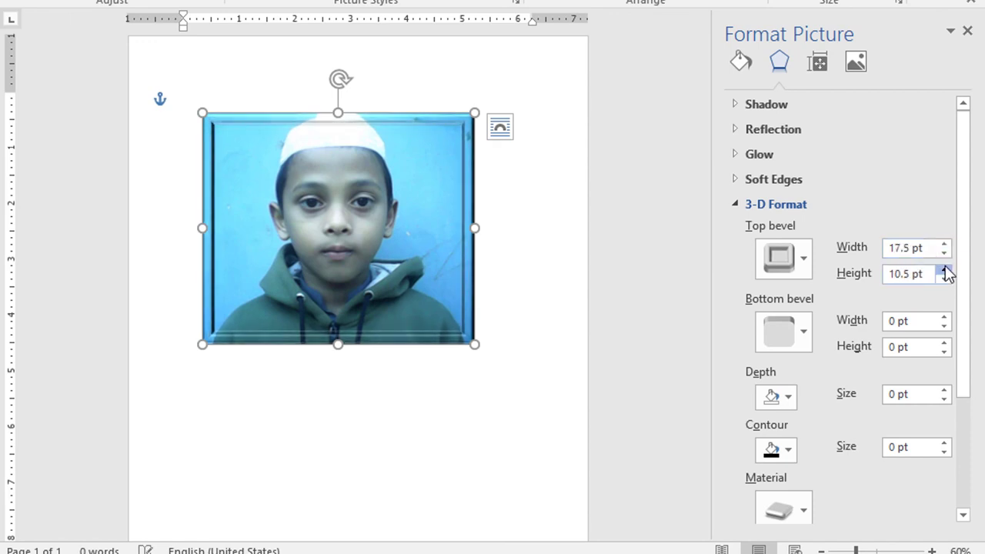
click(944, 271)
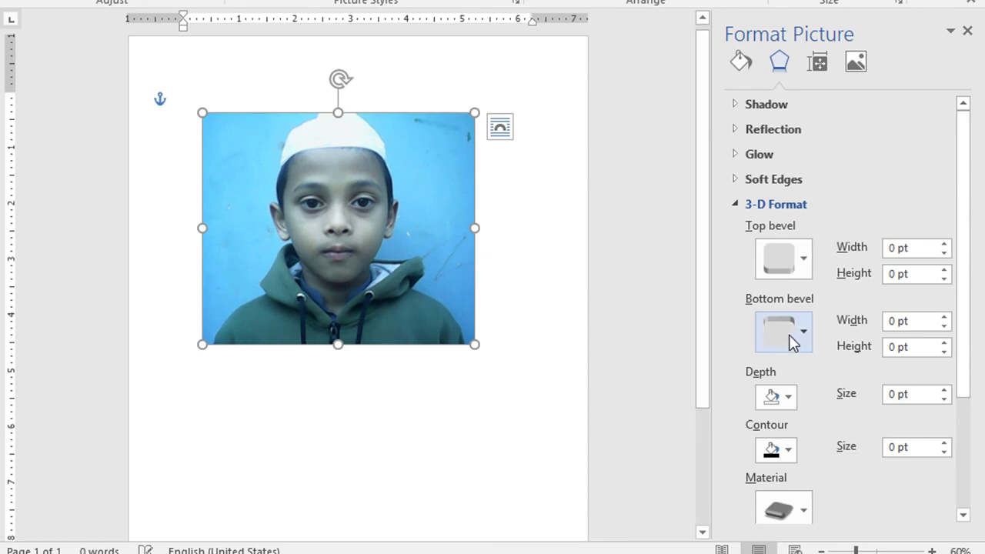
- Apply the third second-row bevel as the picture's bottom bevel, 12.5 pt wide and 16.5 pt high
click(794, 348)
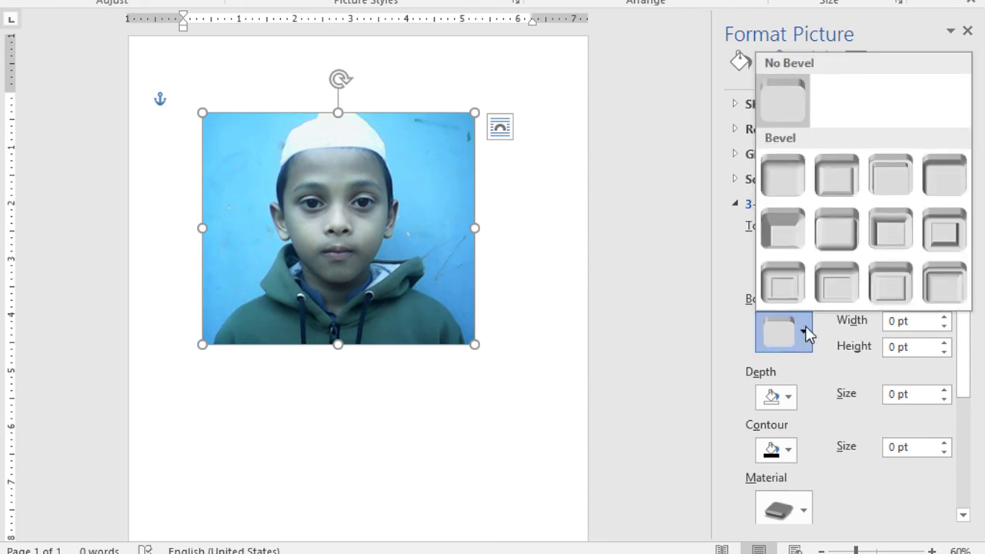
click(897, 246)
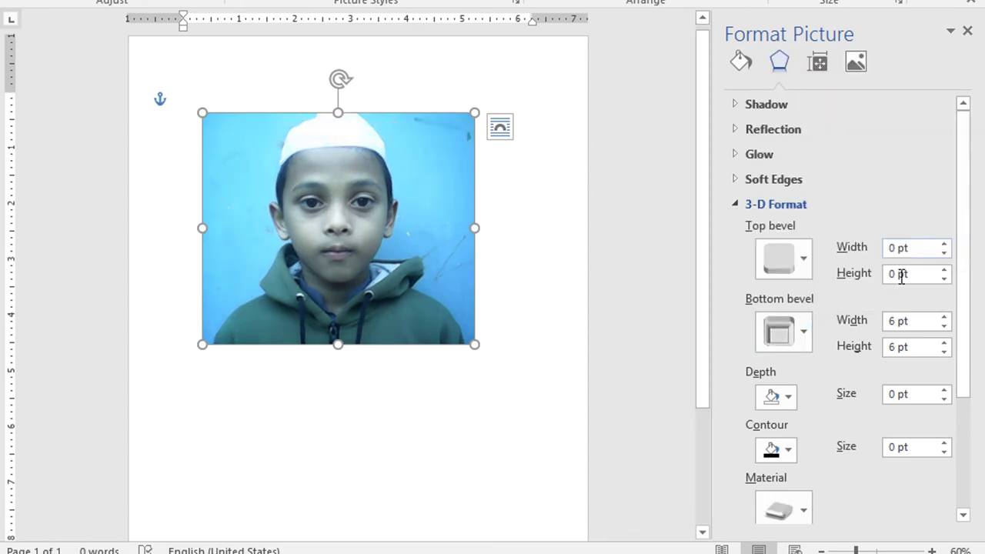
click(944, 318)
click(944, 343)
click(944, 343)
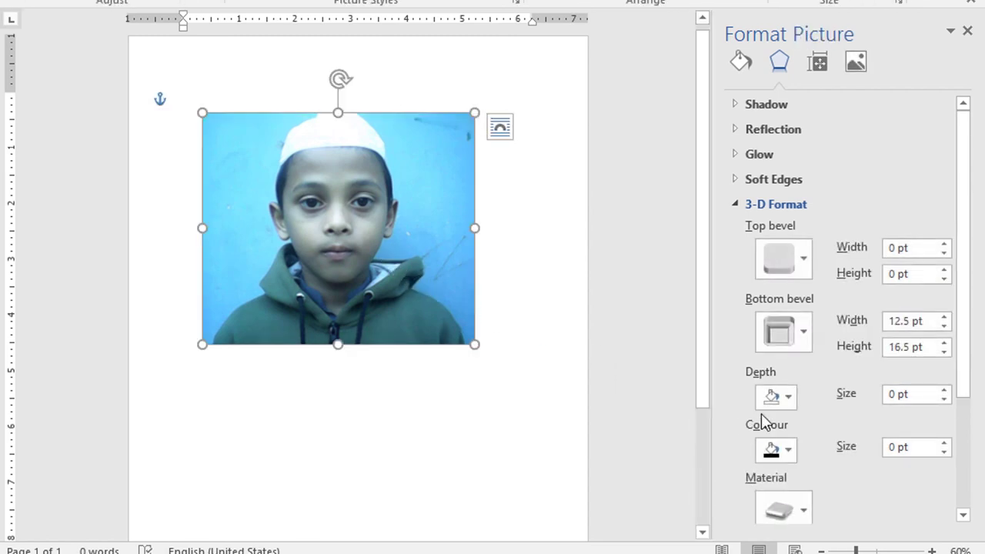
- Give the picture's 3-D depth a blue theme colour and a size of 6 pt
scroll(769, 416, down, 2)
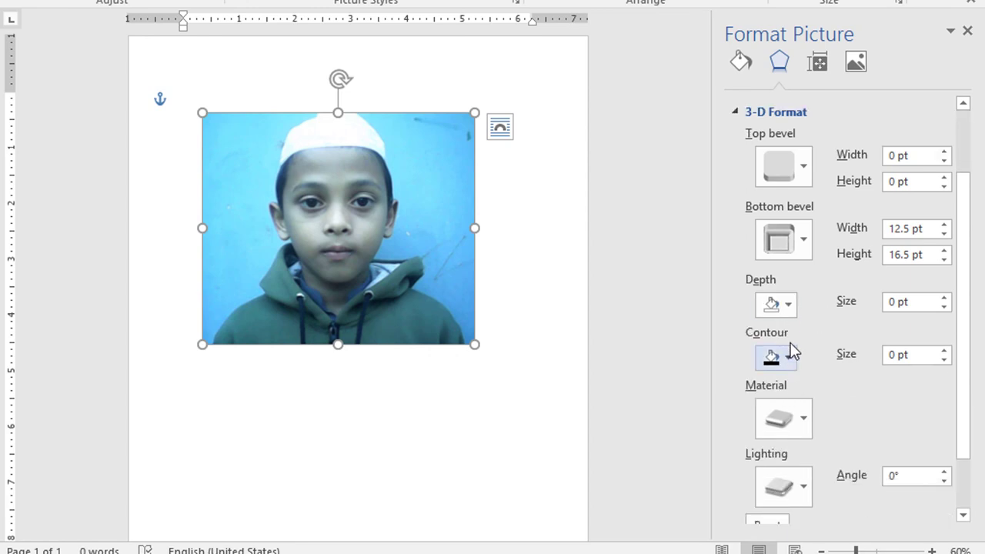
click(777, 304)
click(830, 389)
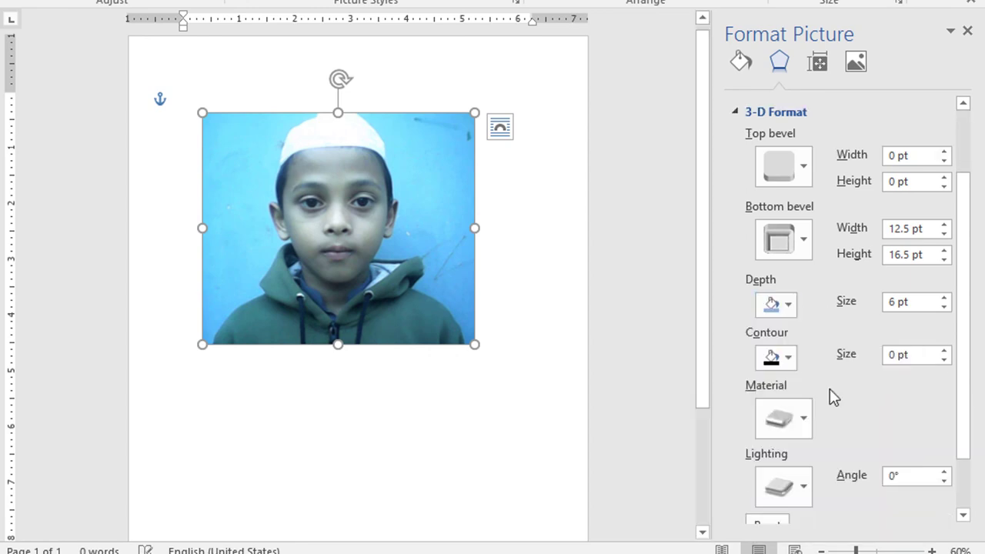
click(944, 297)
- Look at the contour colours without choosing one and apply a dark material preset to the picture
click(788, 359)
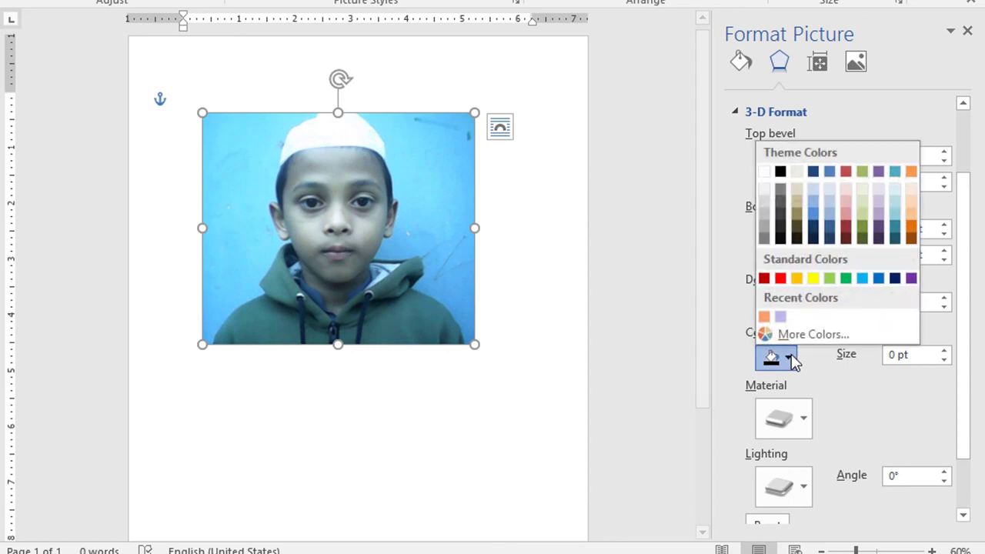
click(837, 387)
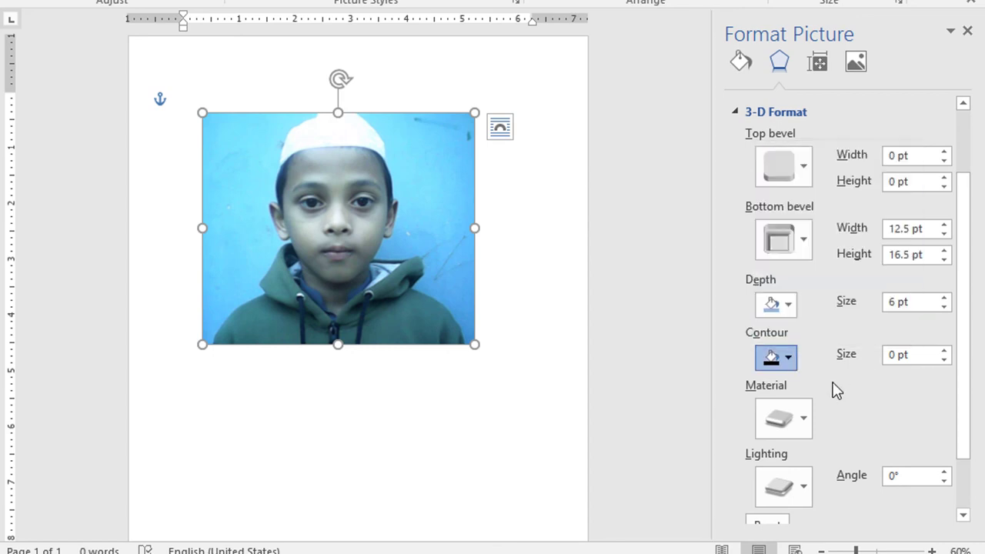
click(804, 418)
click(800, 297)
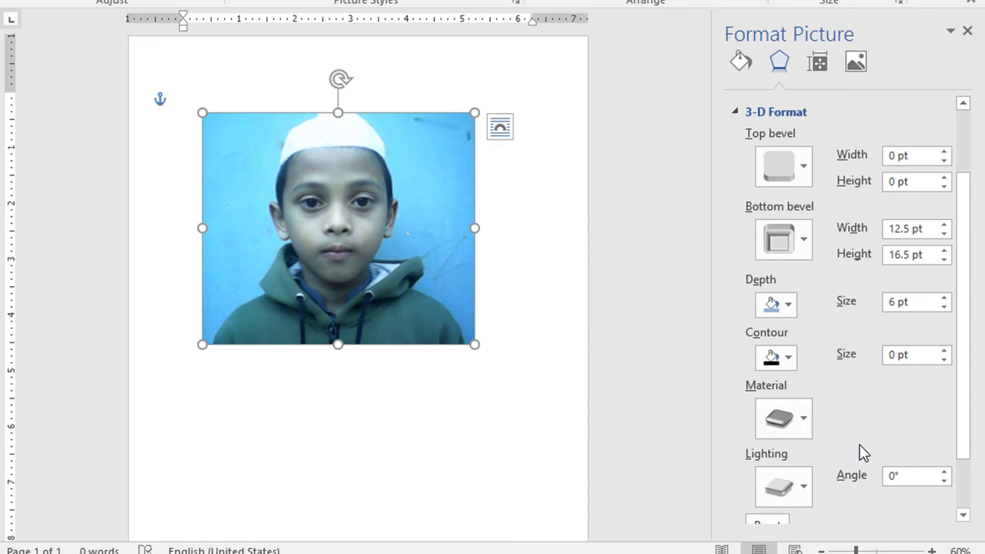
- Collapse the 3-D Format settings and expand the picture's 3-D Rotation settings
scroll(862, 452, down, 3)
click(743, 179)
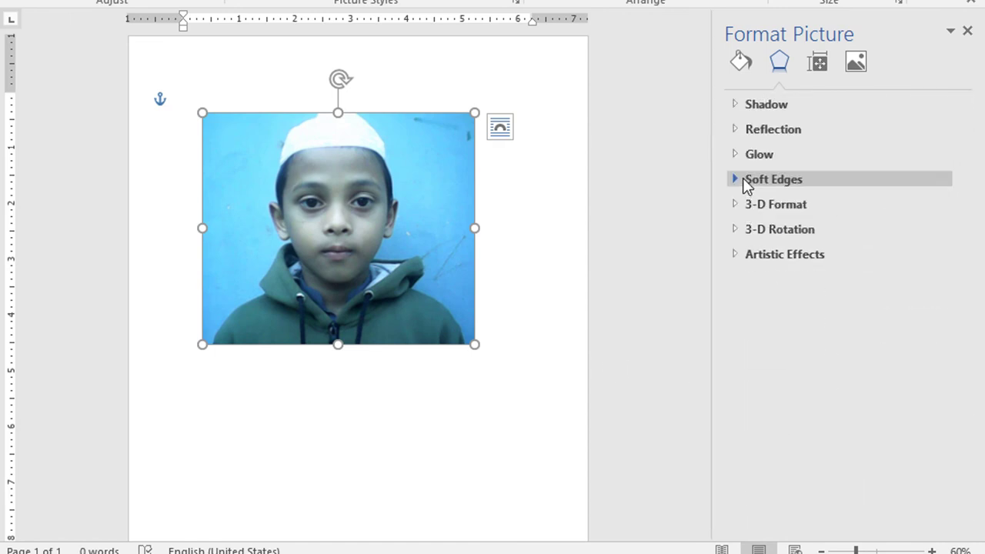
click(733, 229)
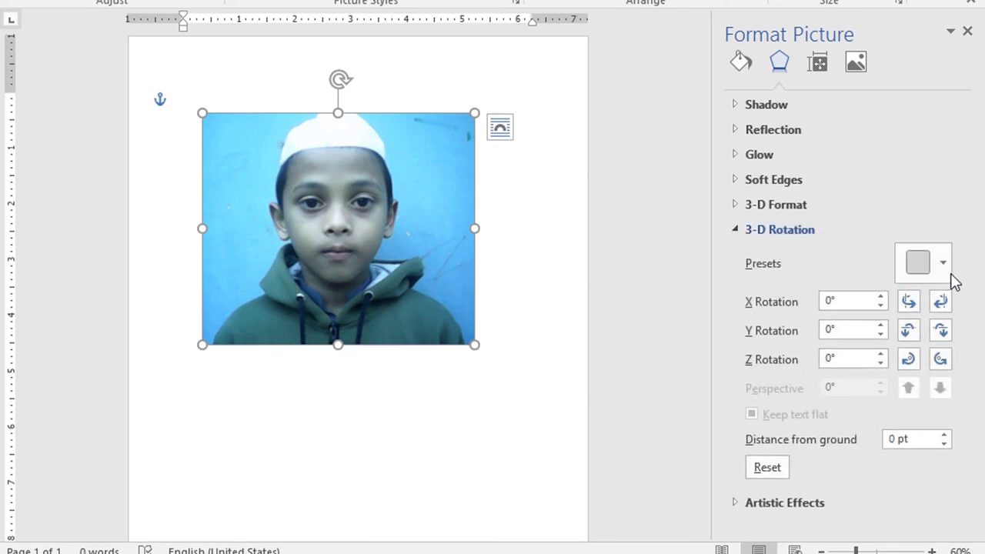
- Try the second third-row Parallel rotation preset and the fourth first-row Perspective preset on the picture
click(942, 263)
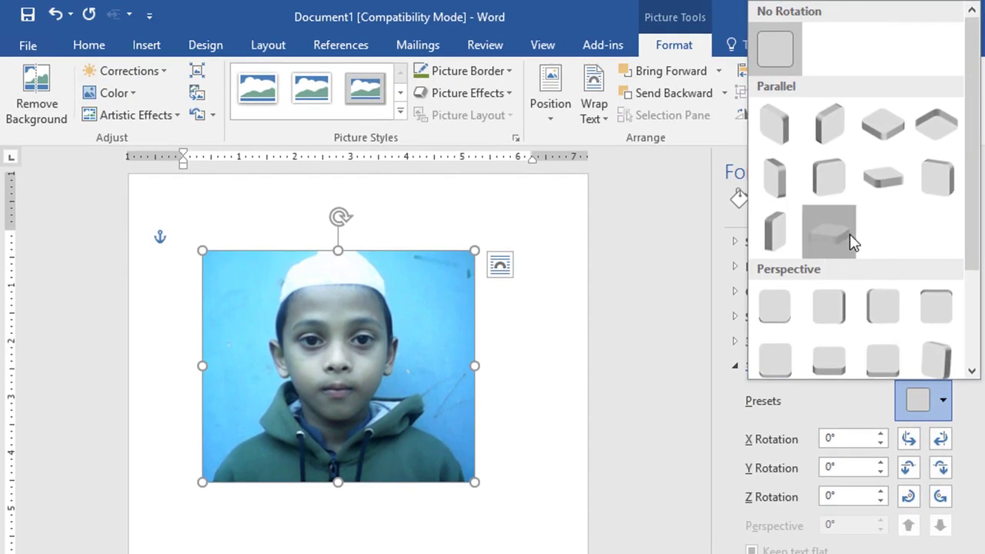
click(849, 234)
click(944, 408)
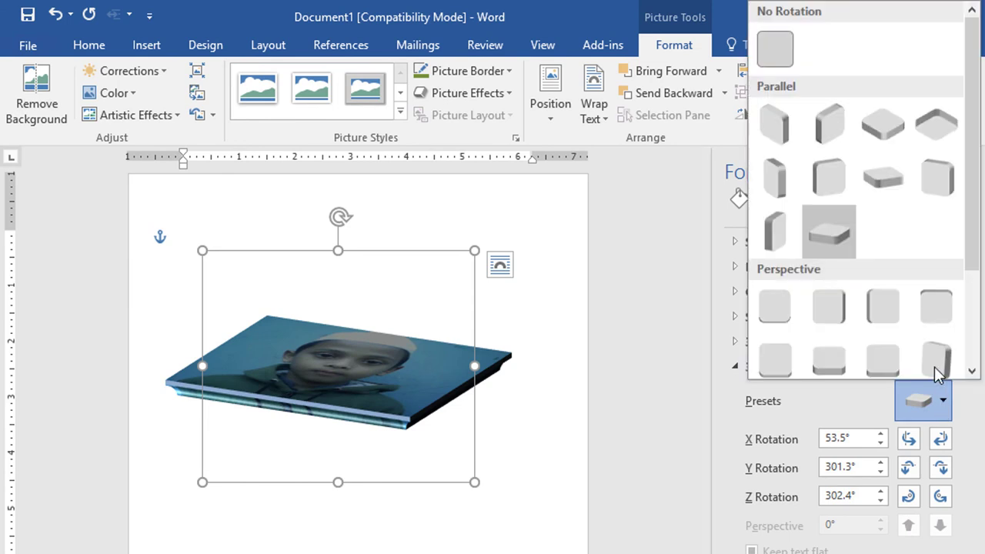
click(939, 361)
- Try the third first-row Parallel rotation preset and the third second-row Parallel preset on the picture
click(942, 401)
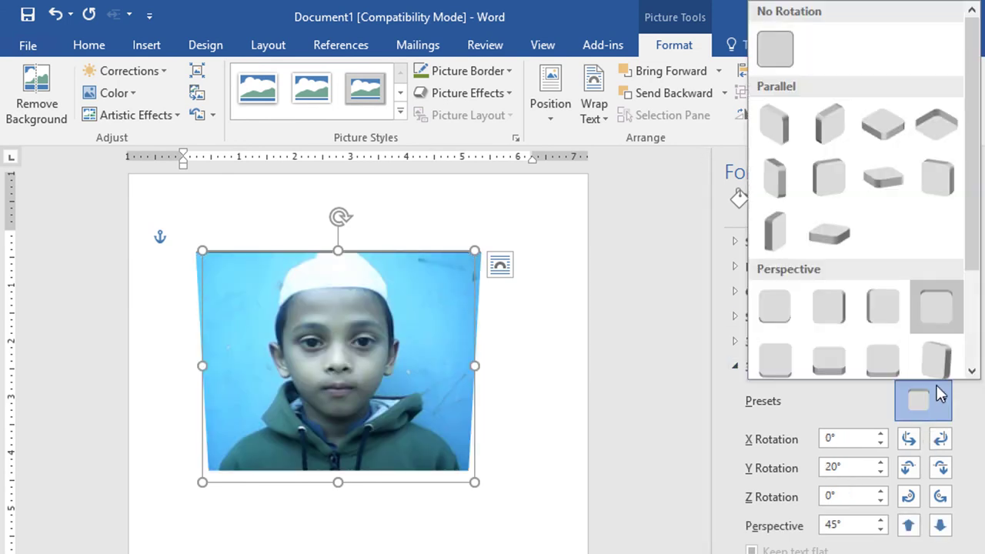
click(882, 146)
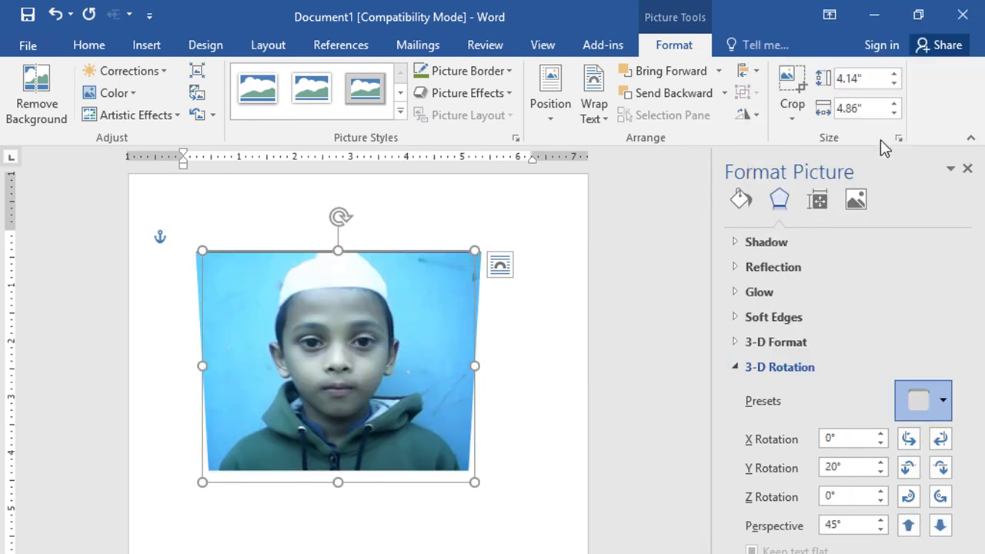
click(549, 537)
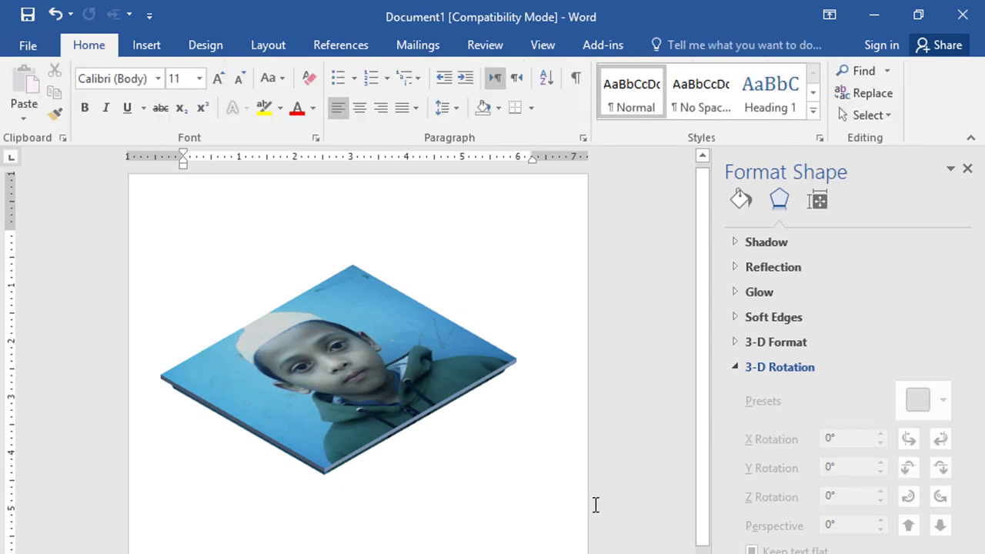
click(391, 339)
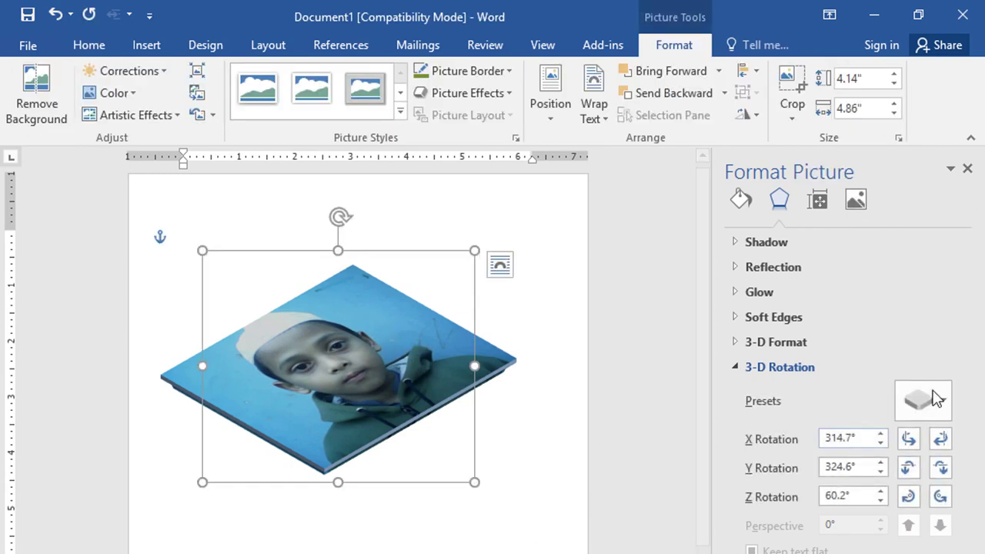
click(940, 403)
click(901, 188)
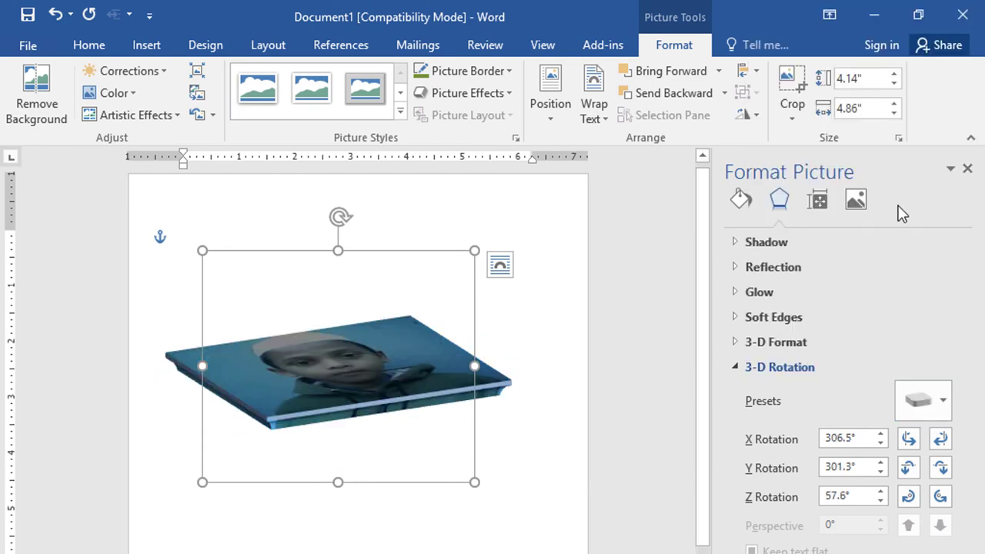
- Rotate the picture with the fourth second-row Perspective preset and collapse the 3-D Rotation settings
click(931, 407)
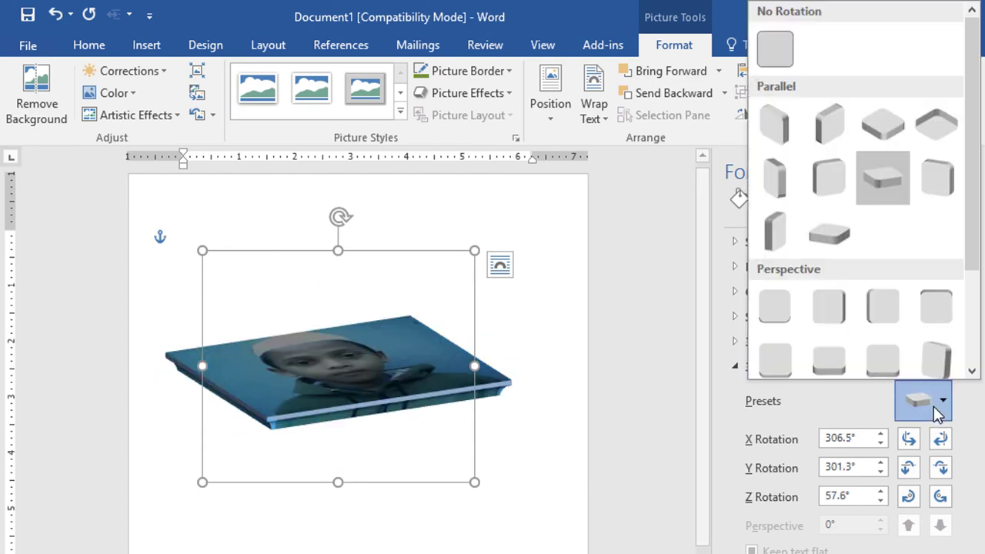
click(933, 362)
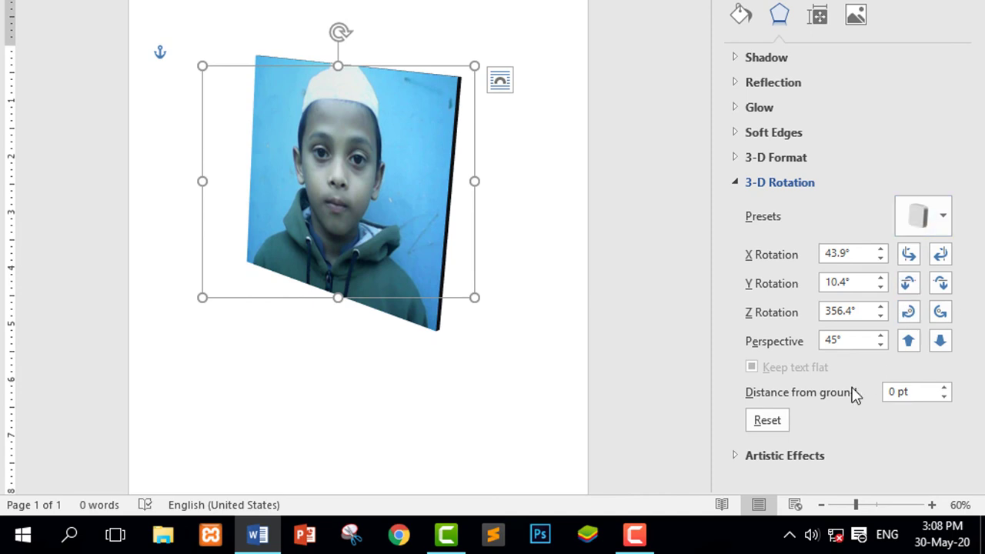
click(779, 182)
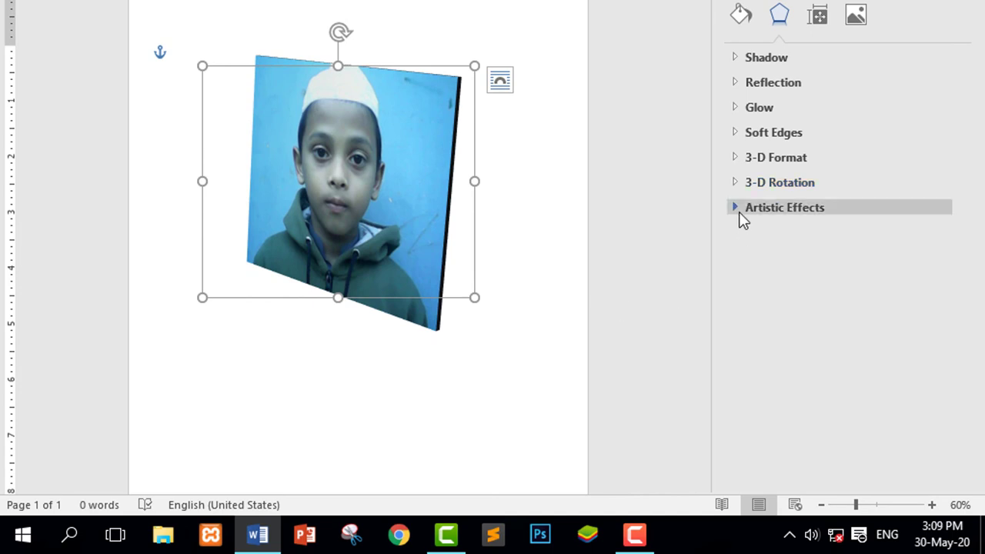